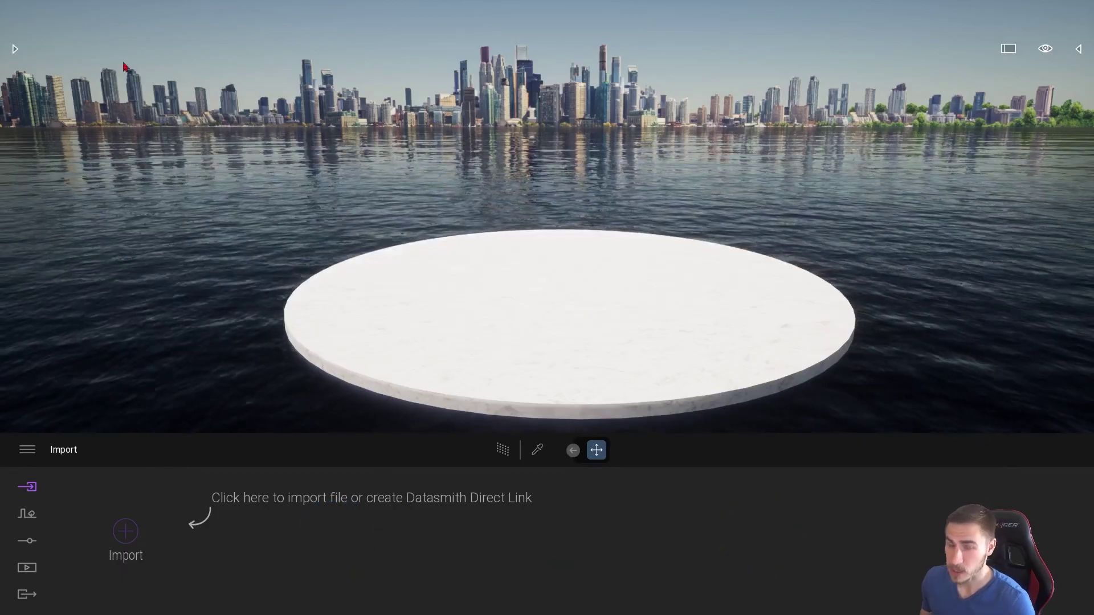
# - Open the Library's Sketchfab collection and browse its Furniture & Home category
pyautogui.click(15, 49)
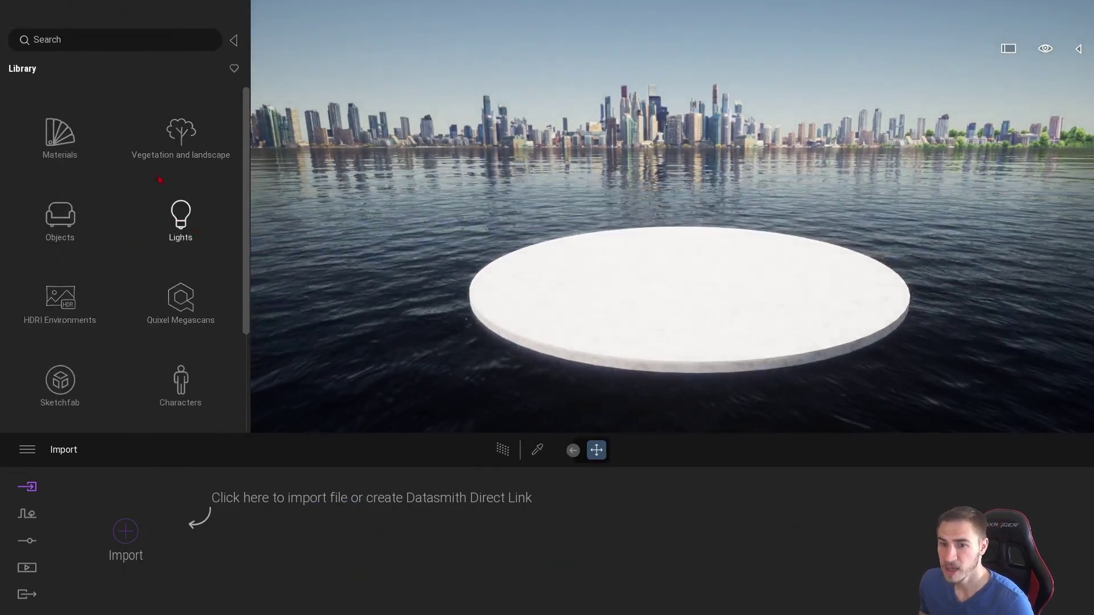
pyautogui.scroll(-1, 137, 298)
pyautogui.click(60, 345)
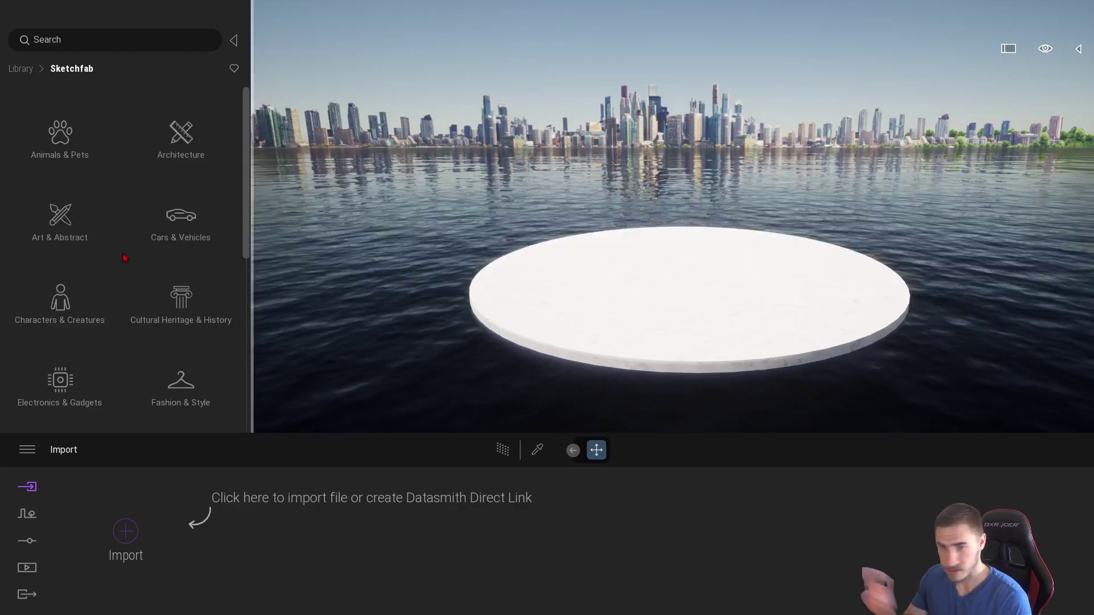
pyautogui.scroll(-1, 123, 178)
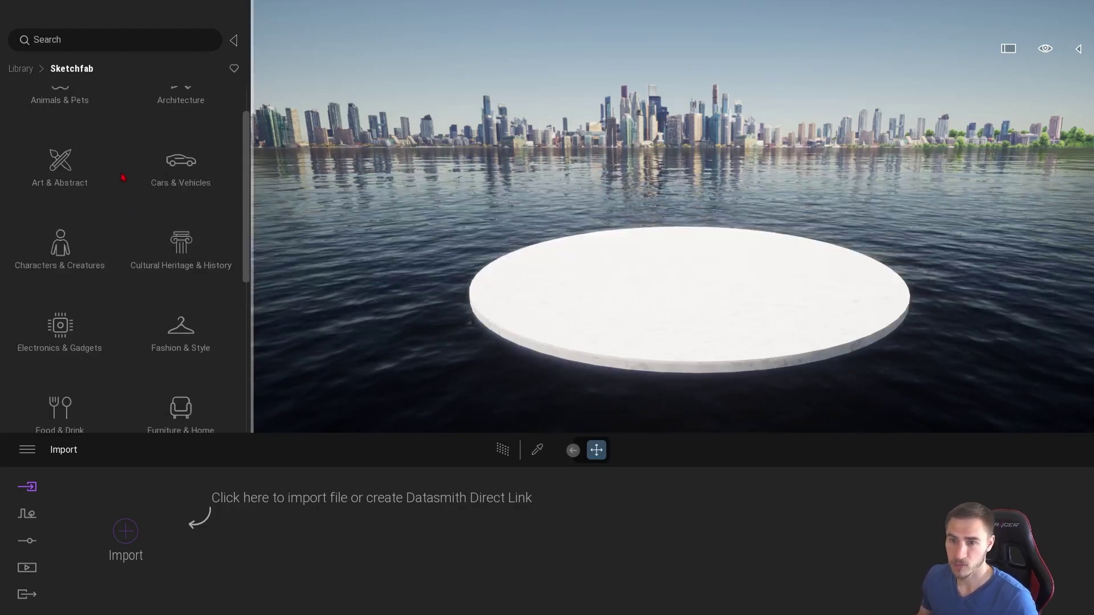
pyautogui.scroll(-4, 120, 239)
pyautogui.click(165, 311)
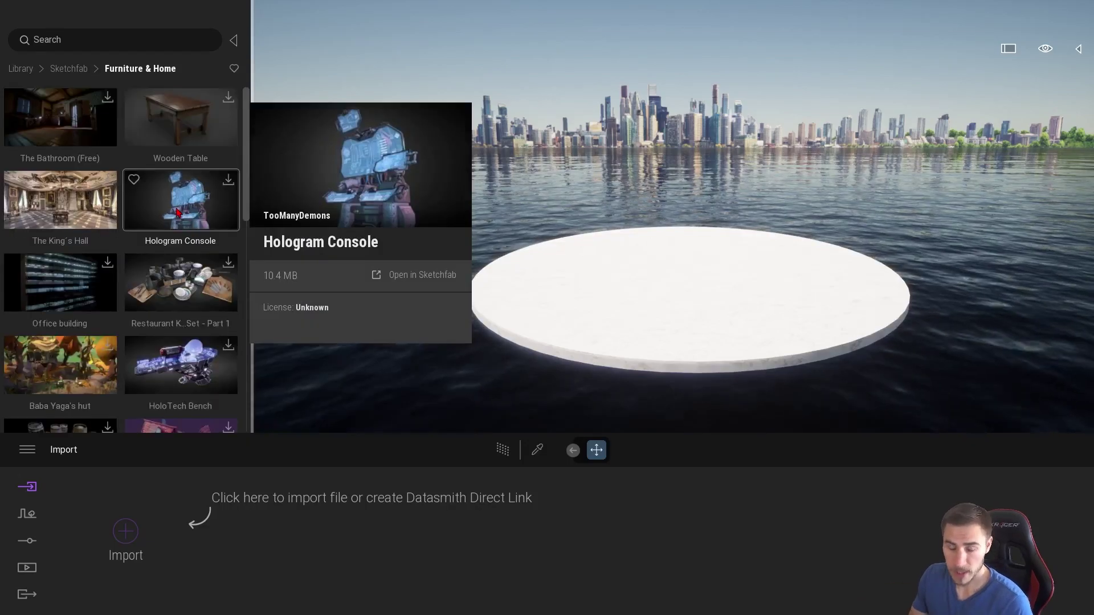
pyautogui.scroll(-3, 121, 228)
pyautogui.scroll(-9, 123, 227)
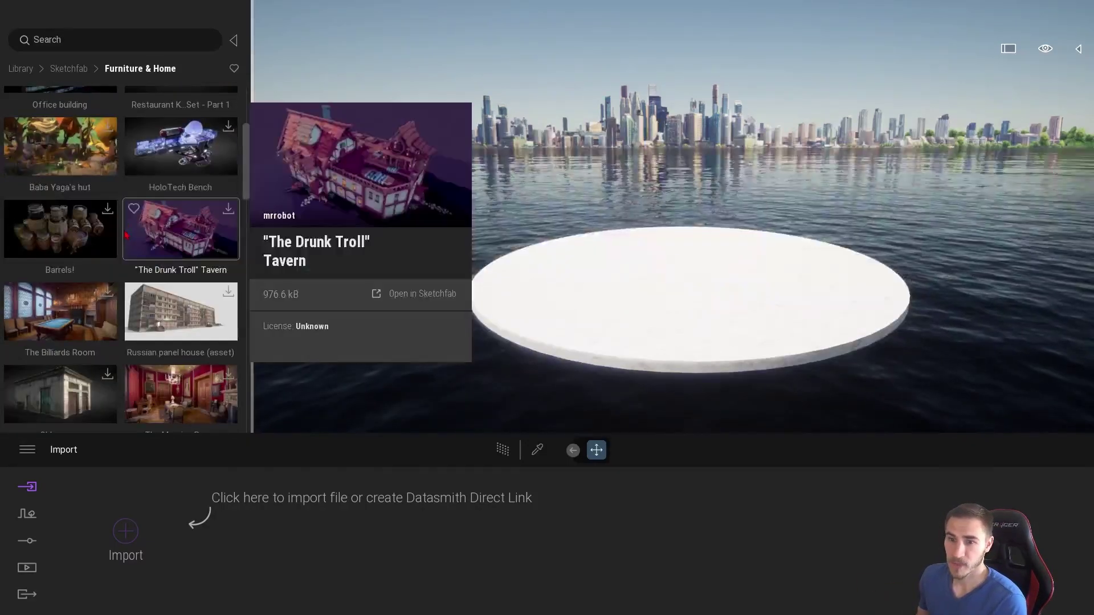
pyautogui.scroll(4, 129, 205)
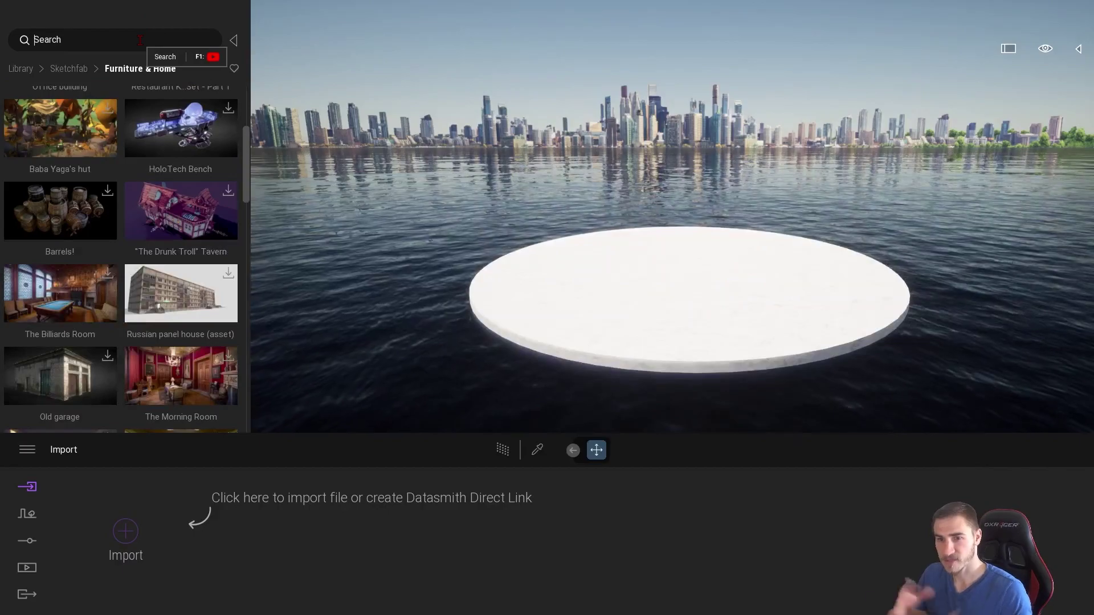
# - Search the Sketchfab Furniture & Home assets for "couch"
pyautogui.click(139, 39)
pyautogui.write('couch')
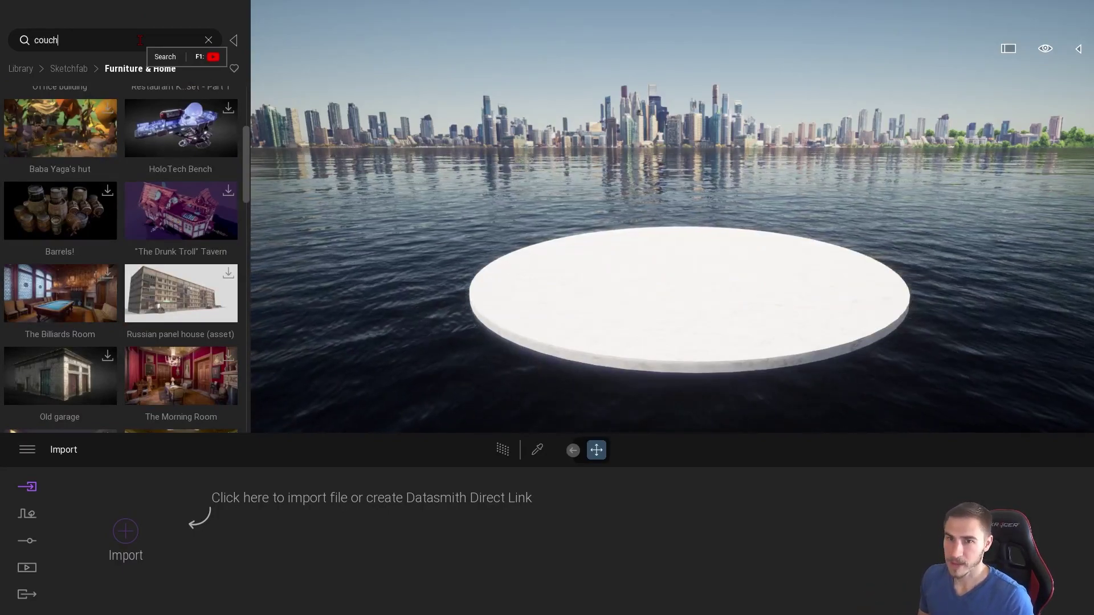
pyautogui.press('Return')
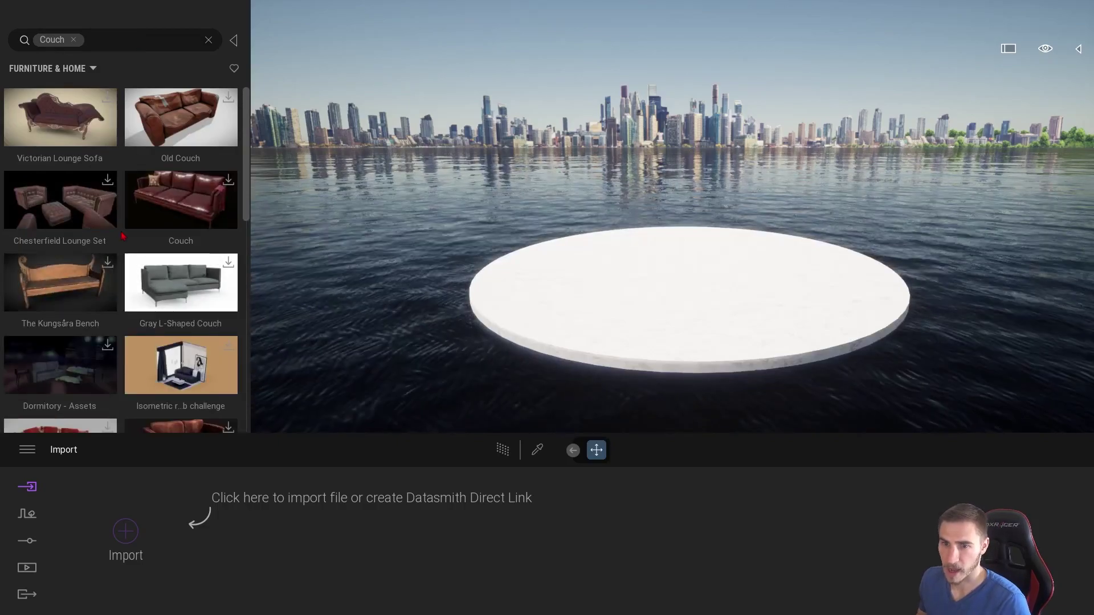
# - Browse the couch results, such as Leather couch, Old Diner Couch and Nicola Sofa
pyautogui.scroll(-1, 120, 234)
pyautogui.scroll(-8, 120, 234)
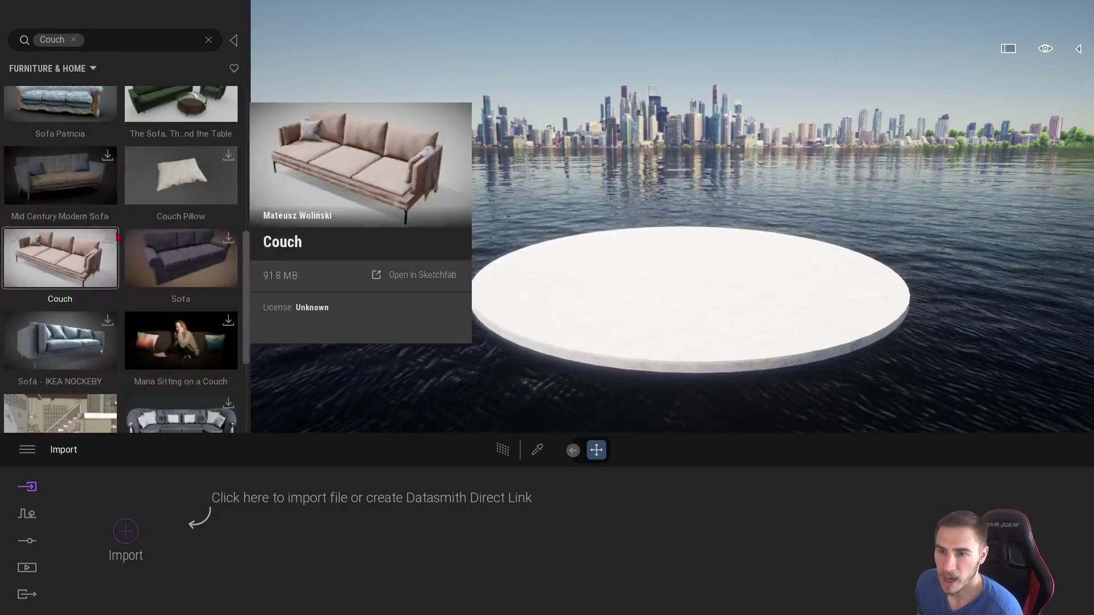
pyautogui.scroll(-4, 119, 246)
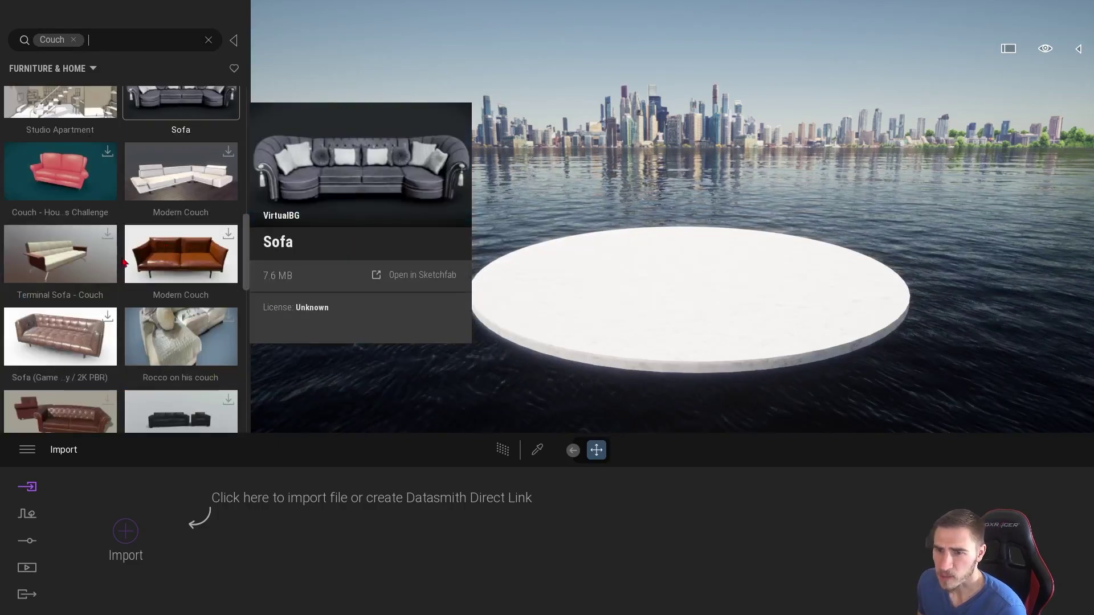
pyautogui.scroll(-3, 116, 252)
pyautogui.scroll(-3, 85, 259)
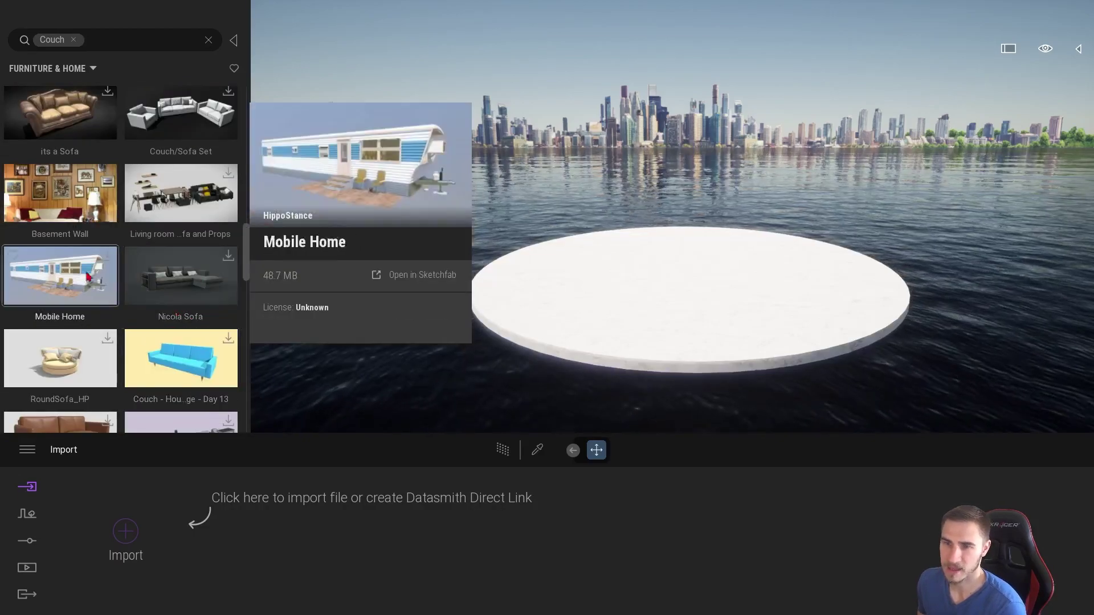
pyautogui.scroll(-2, 74, 285)
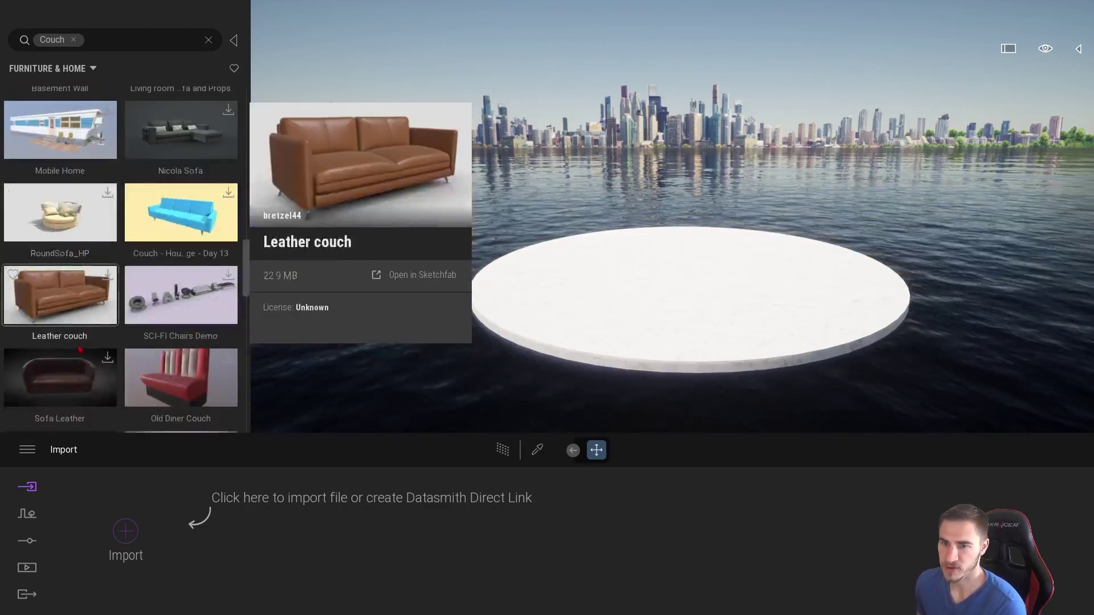
pyautogui.scroll(-2, 69, 336)
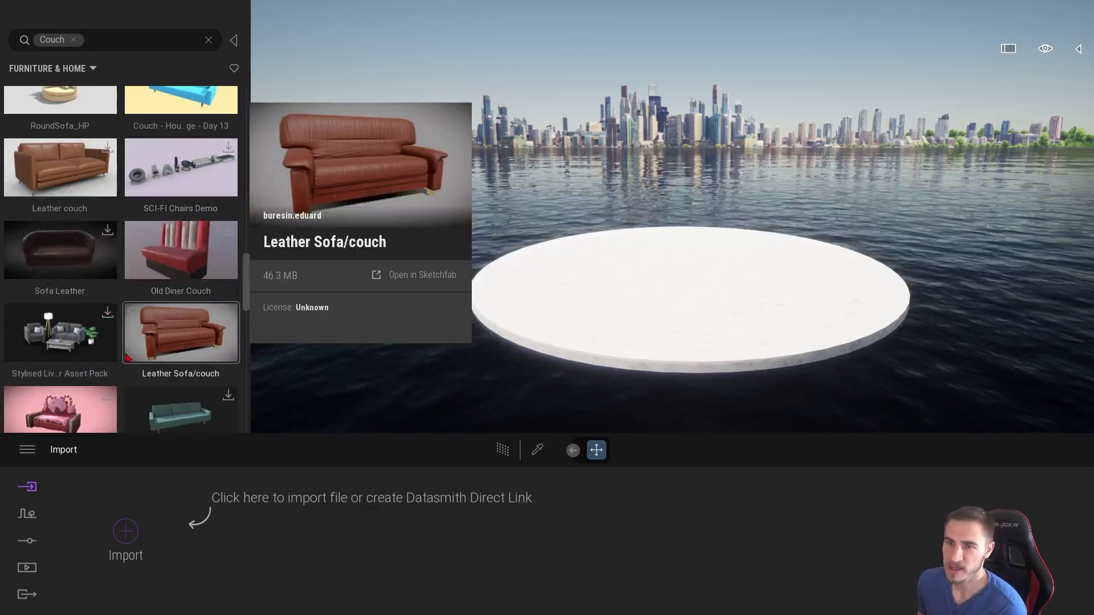
pyautogui.scroll(2, 103, 336)
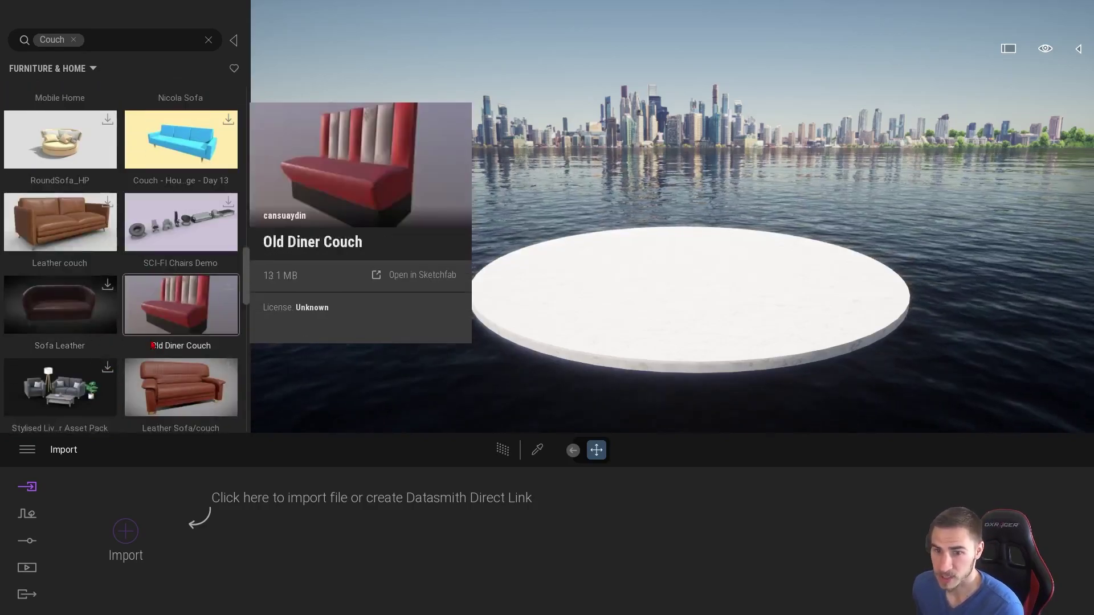
pyautogui.scroll(-2, 163, 376)
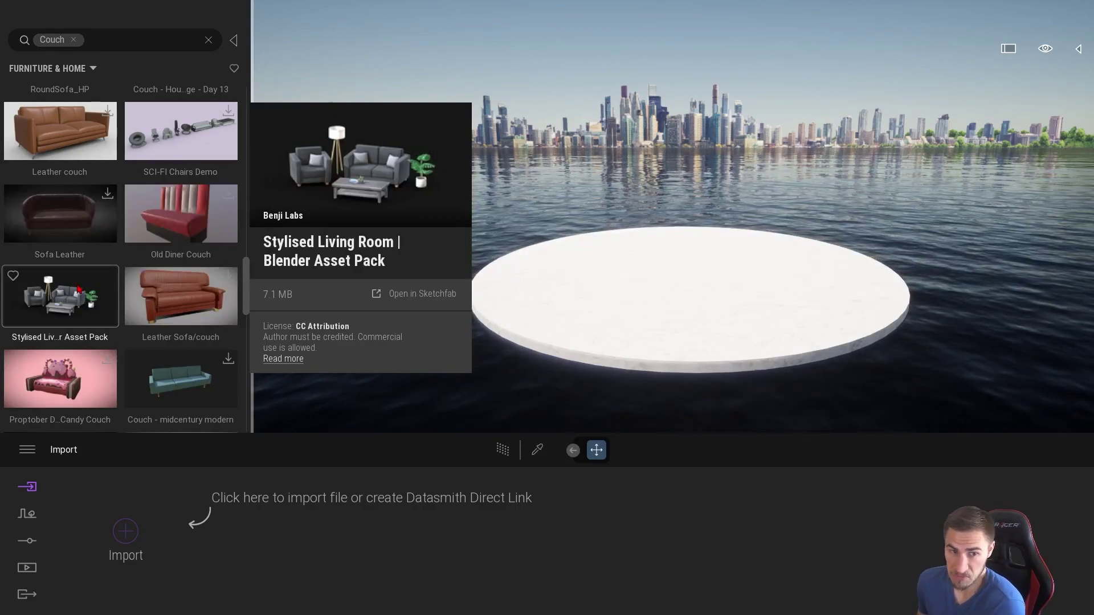
pyautogui.scroll(3, 67, 283)
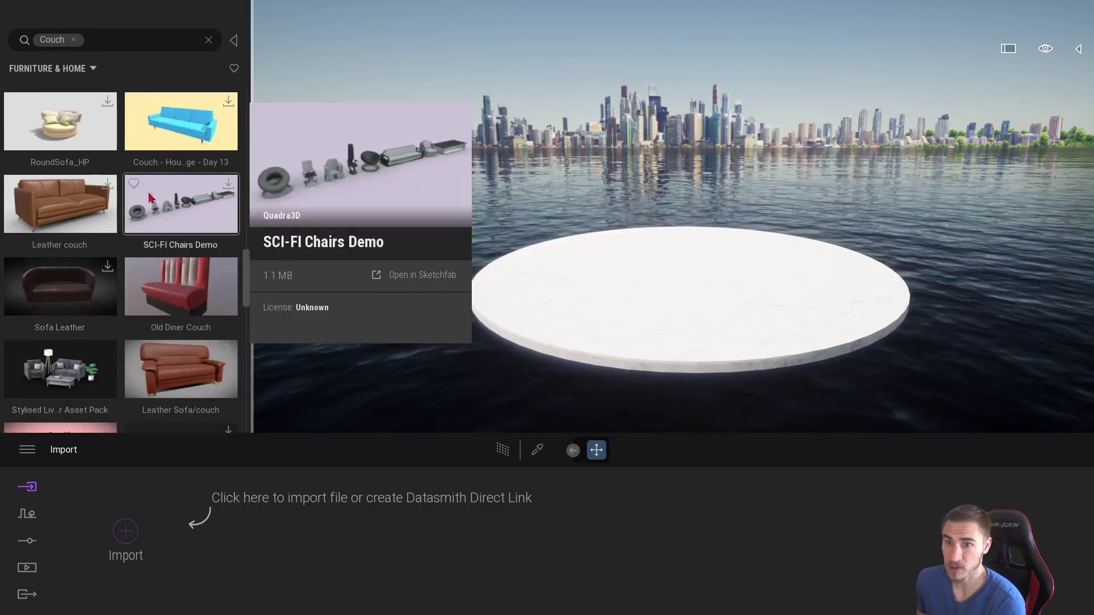
pyautogui.scroll(1, 67, 235)
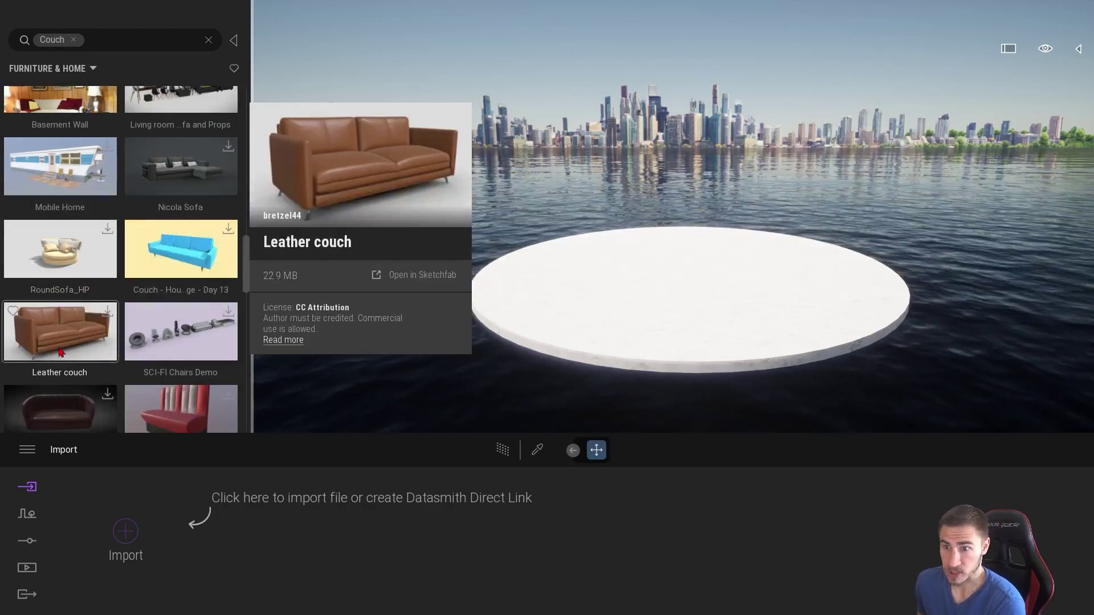
pyautogui.scroll(3, 61, 352)
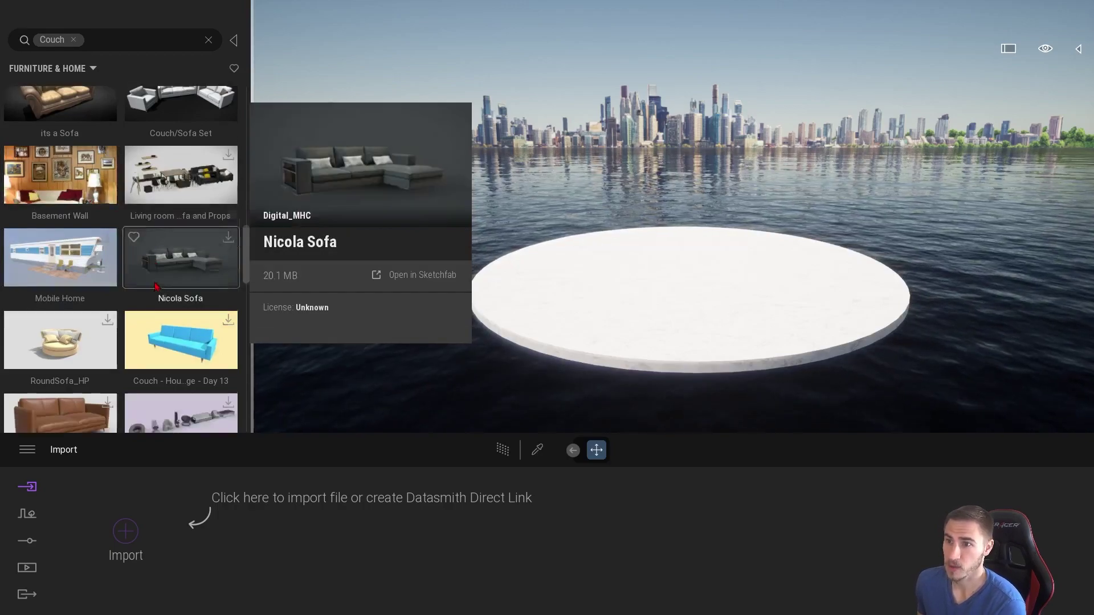
pyautogui.scroll(-1, 157, 287)
pyautogui.scroll(2, 155, 229)
pyautogui.scroll(-4, 149, 245)
pyautogui.scroll(-3, 111, 287)
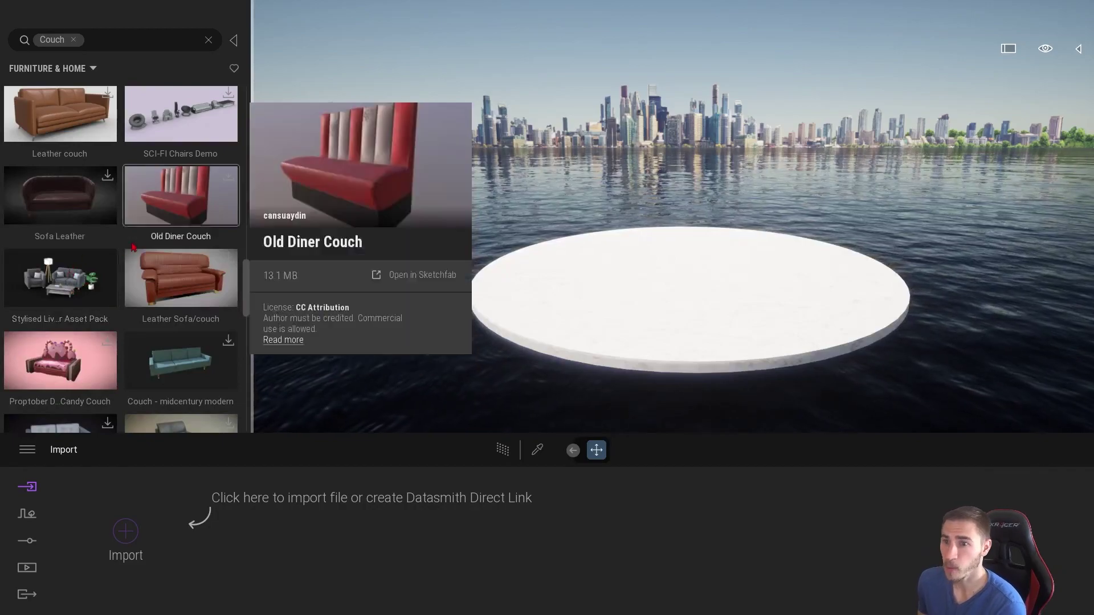
# - Place the Stylised Living Room asset pack on the marble disc
pyautogui.moveTo(54, 284); pyautogui.dragTo(687, 293)
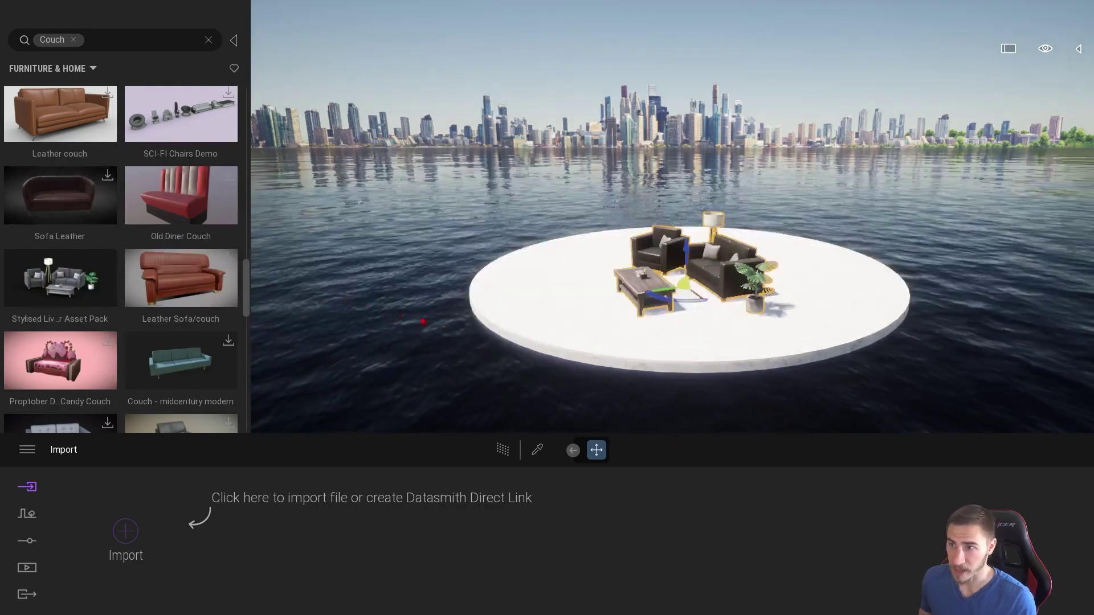
pyautogui.press('w')
pyautogui.moveTo(572, 315); pyautogui.dragTo(855, 373, button='right')
# - Move closer and pick the armchair's Couch_Shader material with the eyedropper
pyautogui.press('a')
pyautogui.press('s')
pyautogui.press('w')
pyautogui.press('w')
pyautogui.press('s')
pyautogui.press('w')
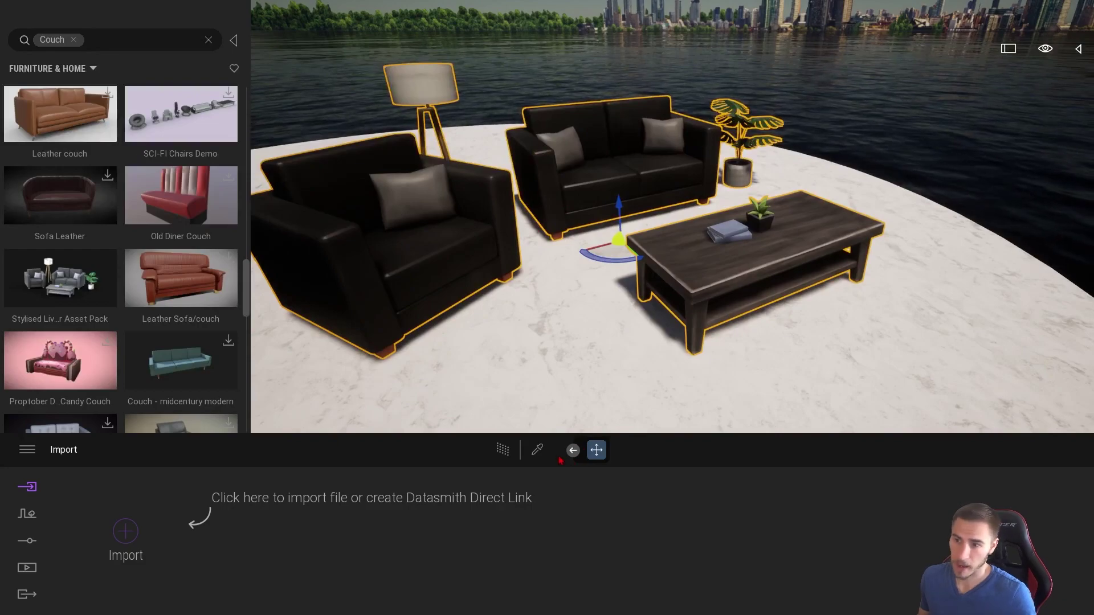
pyautogui.click(538, 450)
pyautogui.click(453, 260)
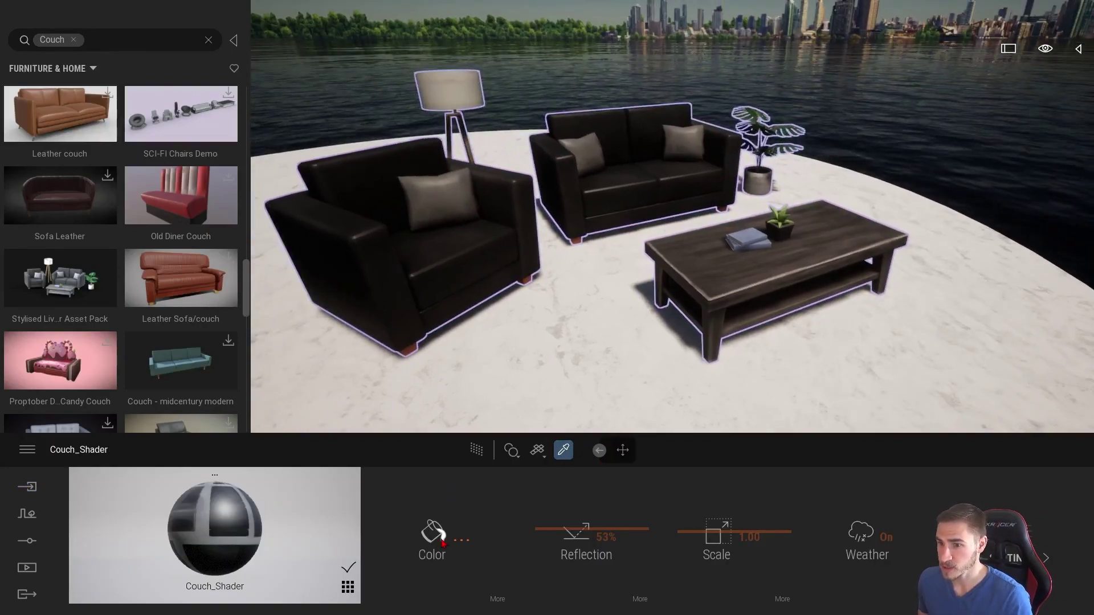
# - Try a different colour on the couch material, then discard it to keep it dark
pyautogui.click(443, 544)
pyautogui.moveTo(463, 286); pyautogui.dragTo(422, 330)
pyautogui.click(683, 419)
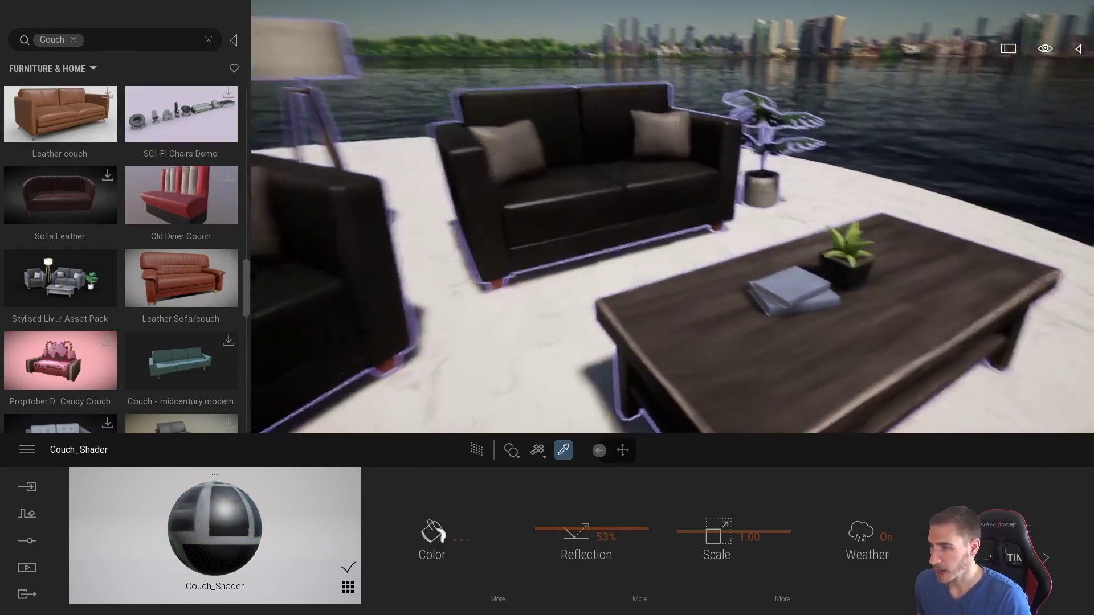
pyautogui.moveTo(673, 228); pyautogui.dragTo(715, 248, button='right')
pyautogui.press('s')
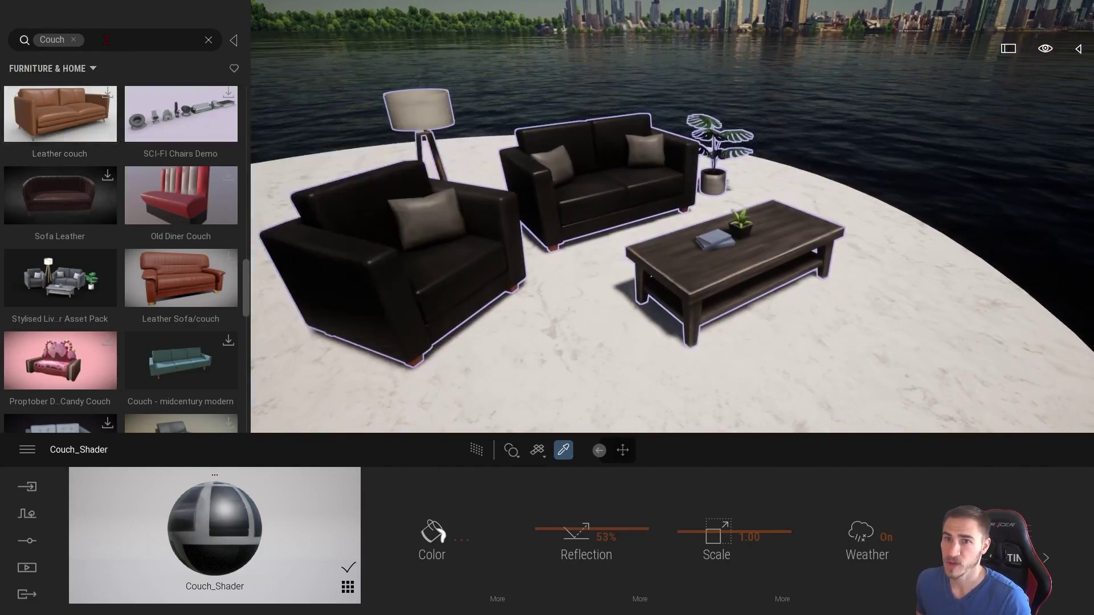
# - Clear the Couch search and open the Materials > Fabric library
pyautogui.click(74, 40)
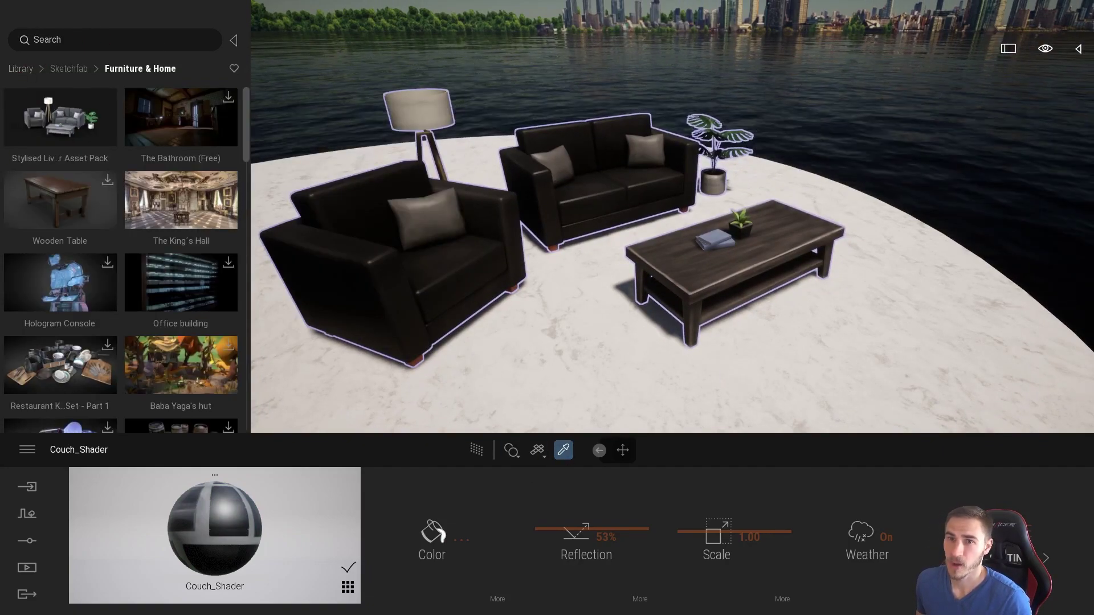
pyautogui.click(22, 69)
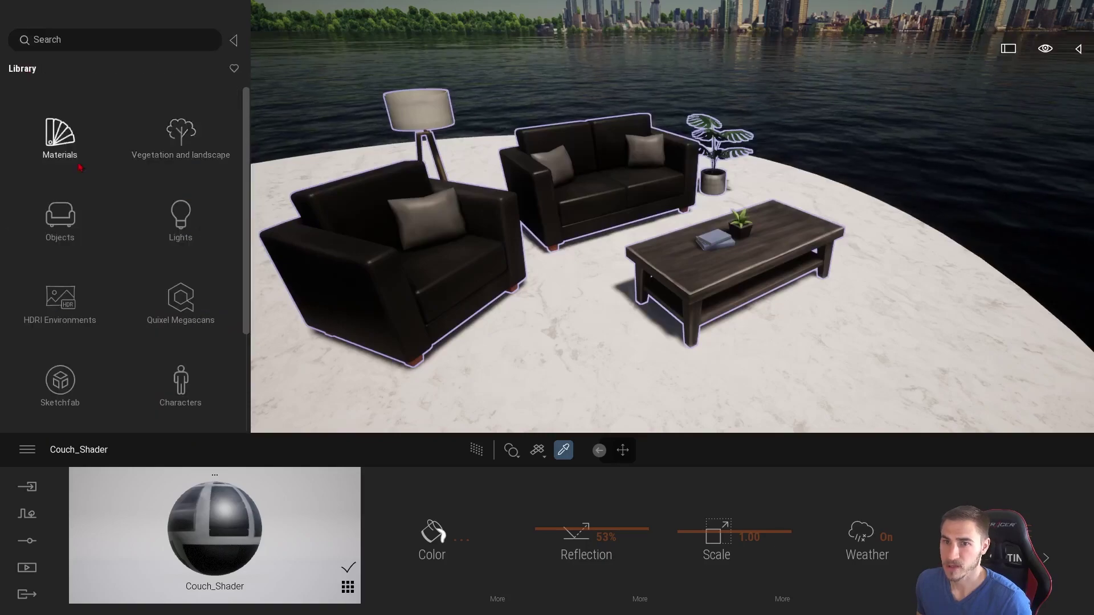
pyautogui.click(59, 134)
pyautogui.scroll(-1, 123, 250)
pyautogui.scroll(-4, 131, 240)
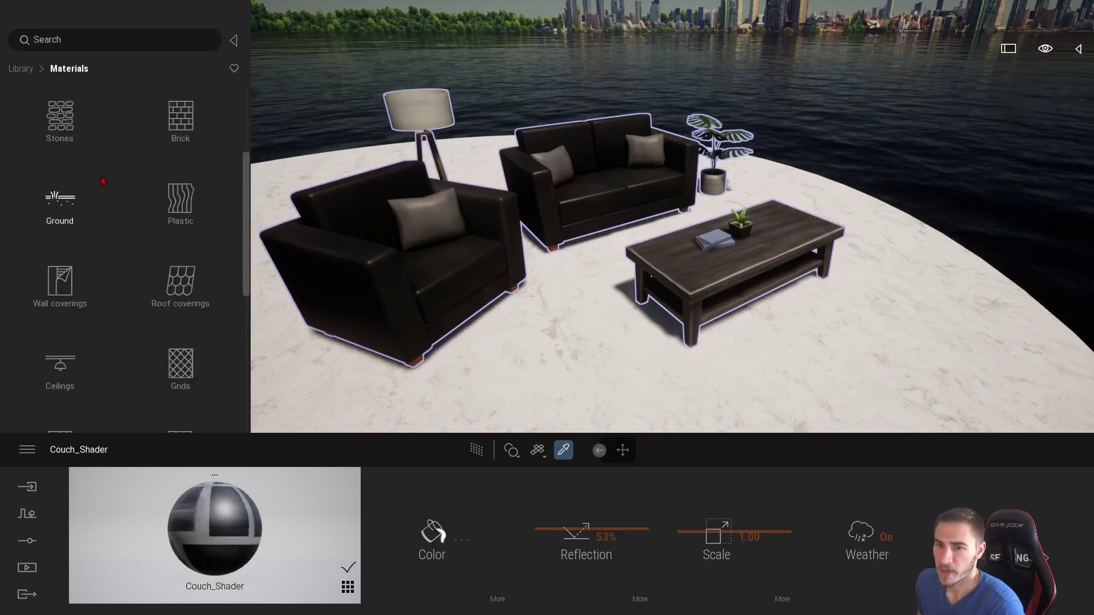
pyautogui.scroll(-1, 145, 232)
pyautogui.click(60, 274)
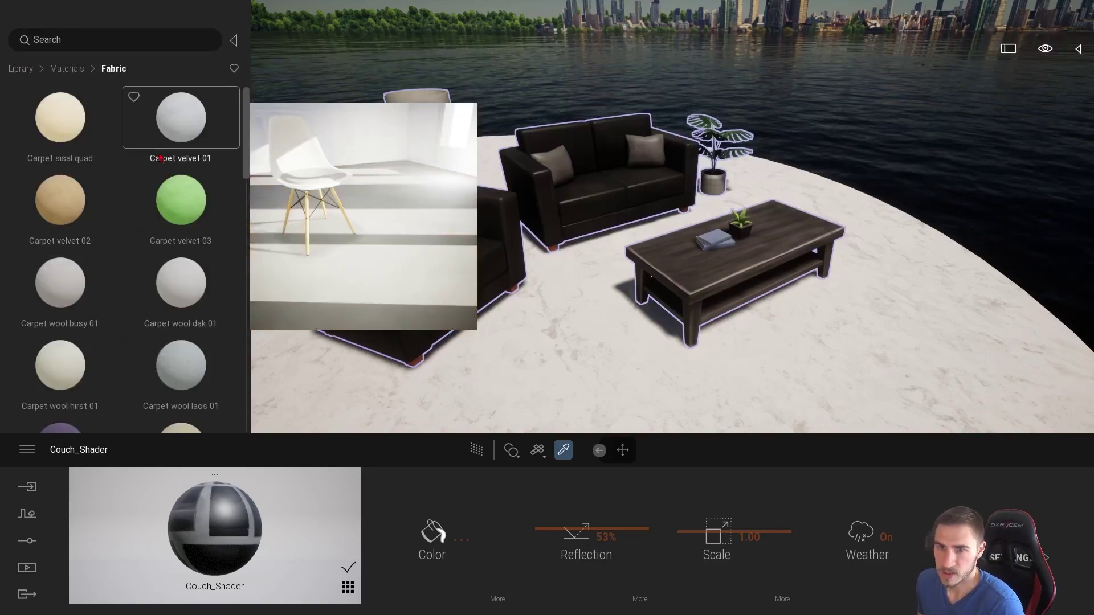
# - Browse the fabric swatches, such as Carpet wool var 02 and Fabric diamond 01
pyautogui.scroll(-3, 131, 221)
pyautogui.scroll(-10, 131, 221)
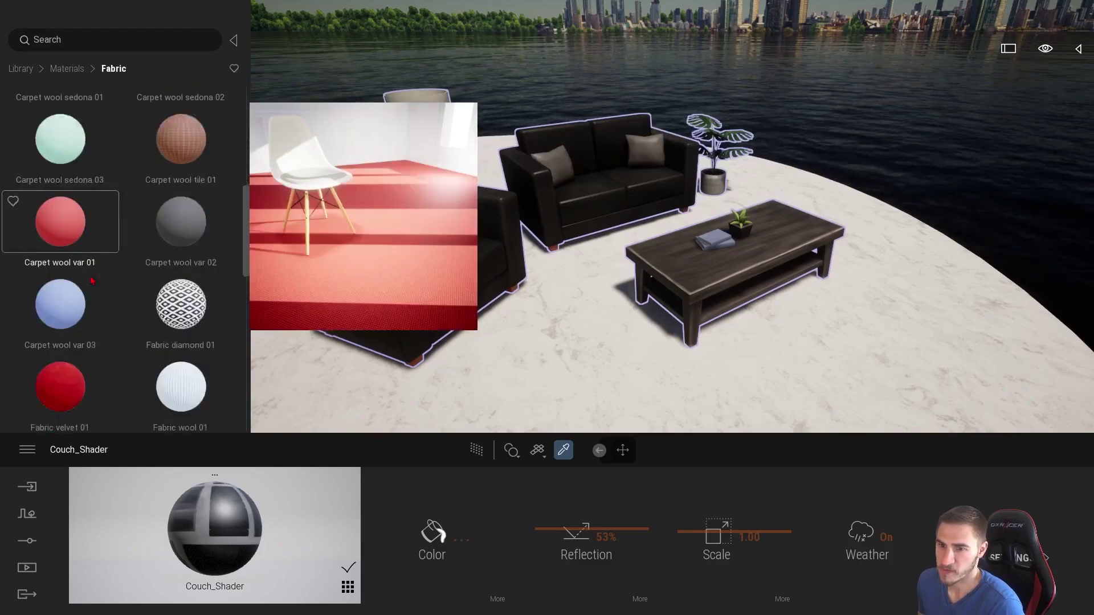
pyautogui.scroll(-5, 131, 324)
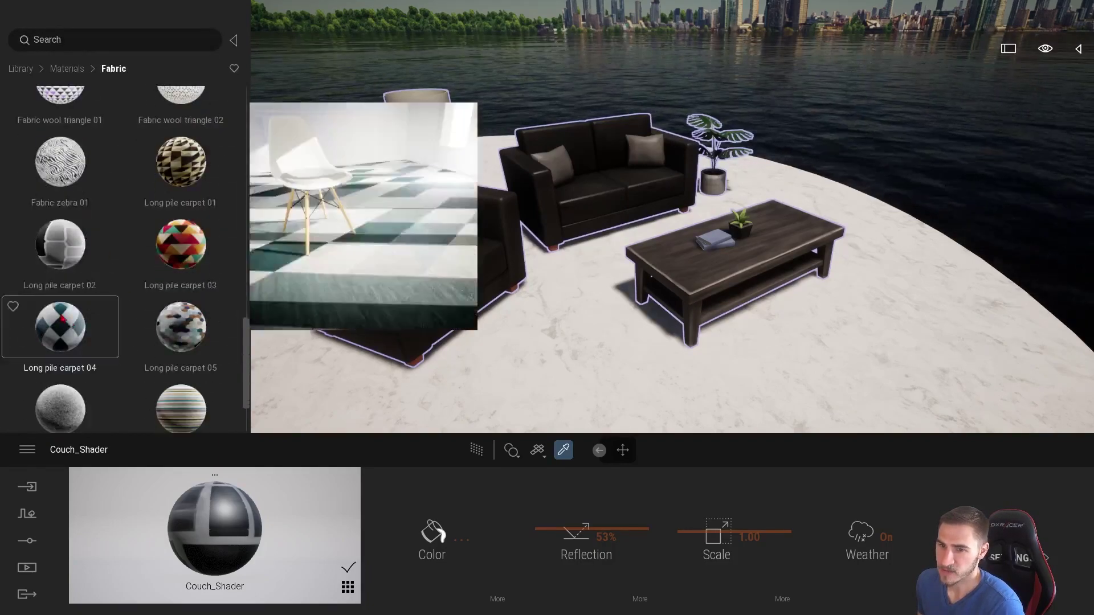
pyautogui.scroll(-2, 127, 336)
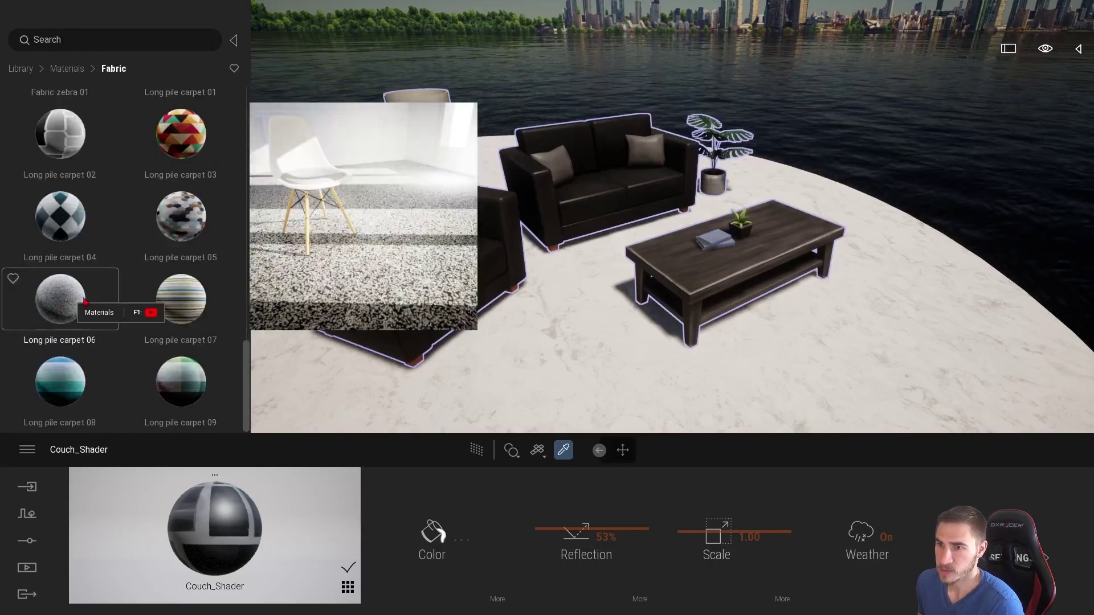
pyautogui.moveTo(433, 262); pyautogui.dragTo(387, 251, button='right')
pyautogui.press('w')
pyautogui.press('s')
pyautogui.scroll(8, 183, 279)
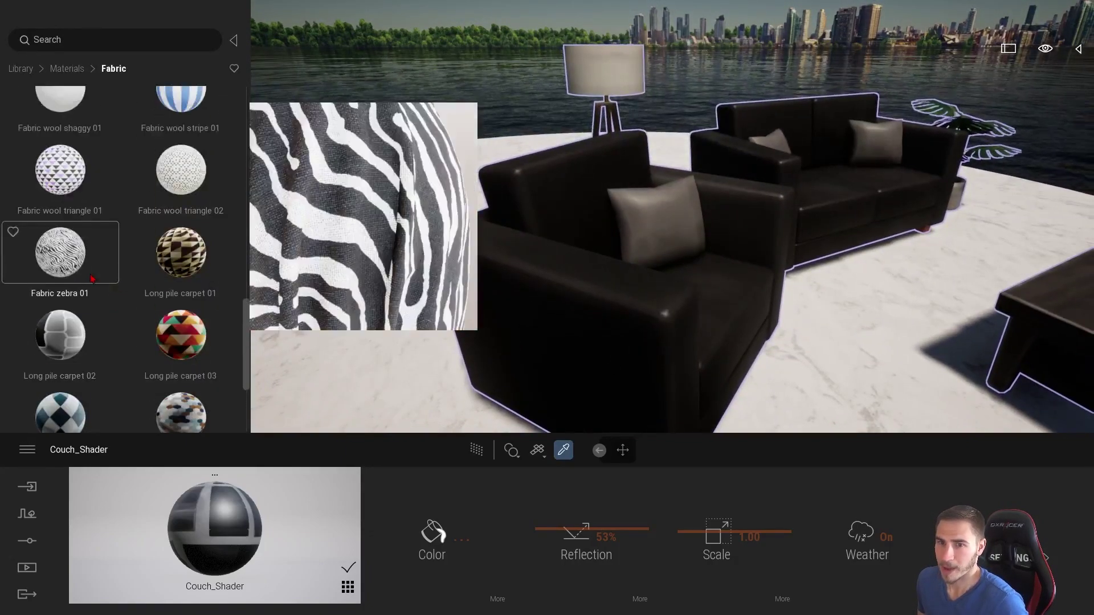
pyautogui.scroll(3, 176, 188)
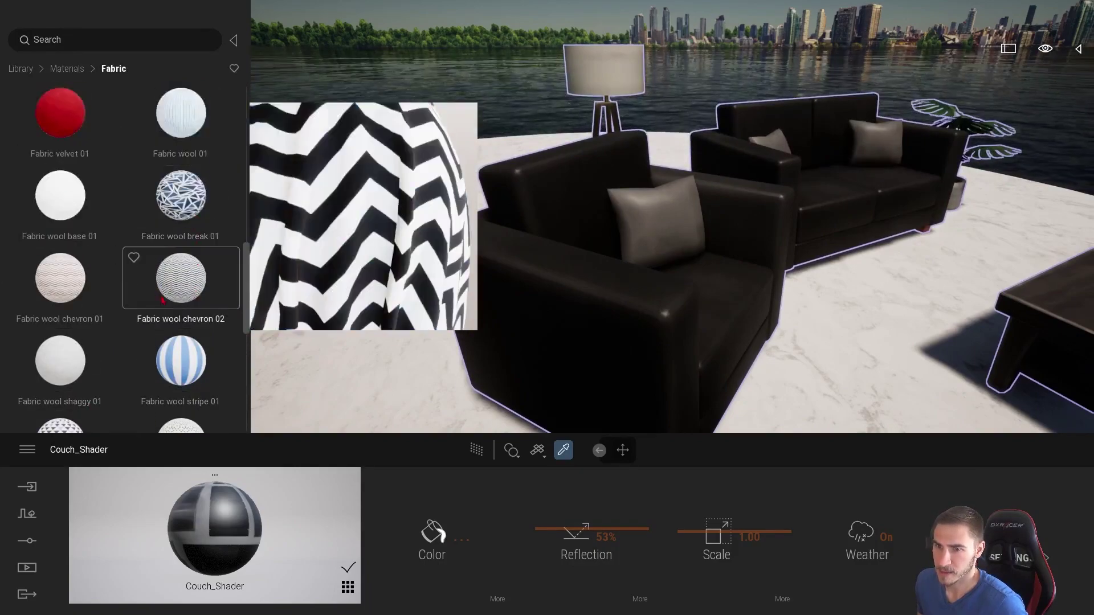
pyautogui.scroll(4, 174, 197)
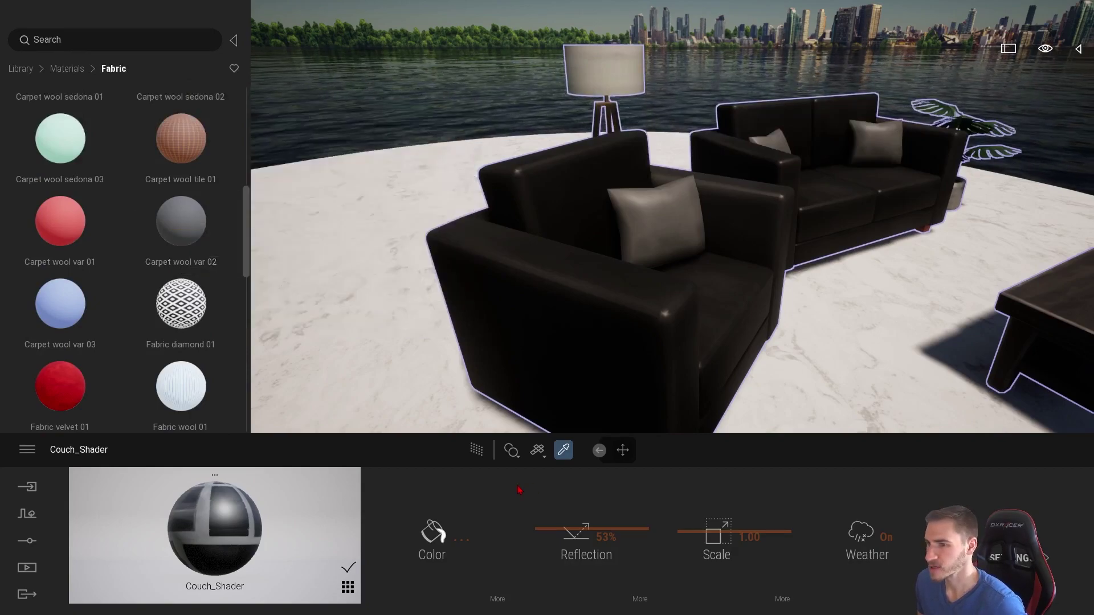
# - Apply Carpet wool var 02 fabric to the armchair and couch upholstery
pyautogui.moveTo(209, 226); pyautogui.dragTo(617, 297)
pyautogui.moveTo(686, 304)
pyautogui.mouseDown(button='right')
pyautogui.moveTo(741, 304)
pyautogui.moveTo(695, 305)
pyautogui.mouseUp(button='right')
pyautogui.moveTo(695, 305); pyautogui.dragTo(747, 304, button='middle')
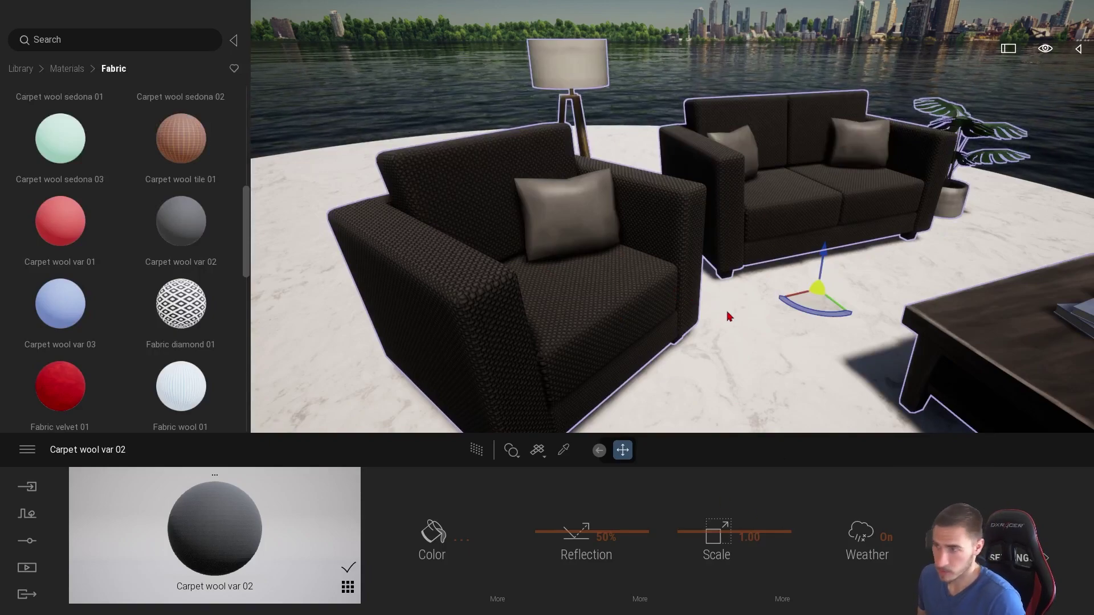
pyautogui.moveTo(579, 242); pyautogui.dragTo(626, 250, button='right')
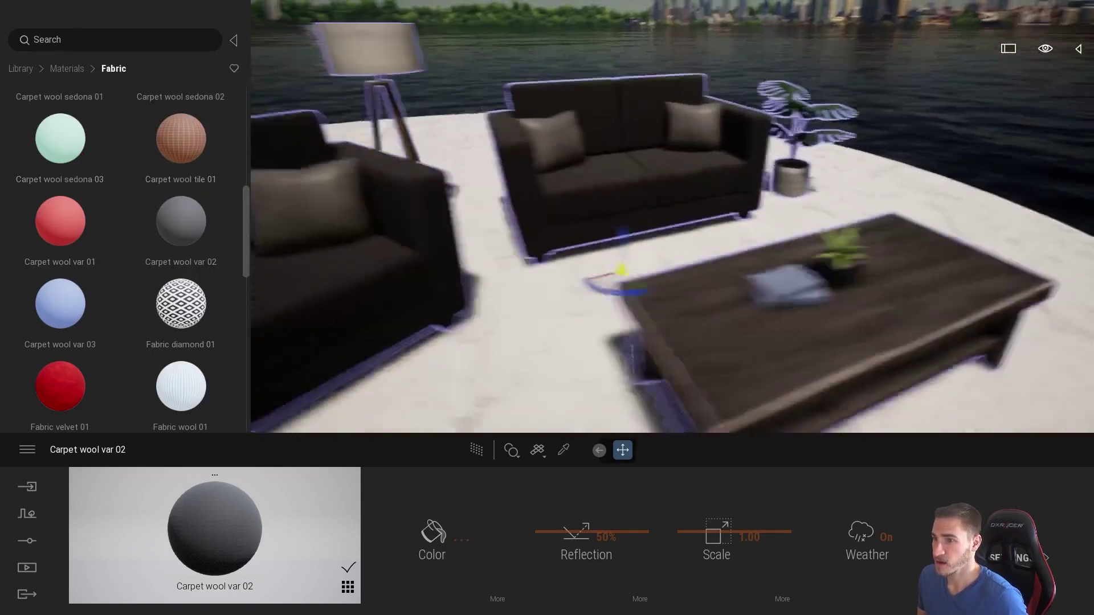
pyautogui.keyDown('shift'); pyautogui.moveTo(627, 249); pyautogui.dragTo(682, 265, button='middle'); pyautogui.keyUp('shift')
pyautogui.scroll(3, 683, 265)
pyautogui.scroll(-4, 683, 265)
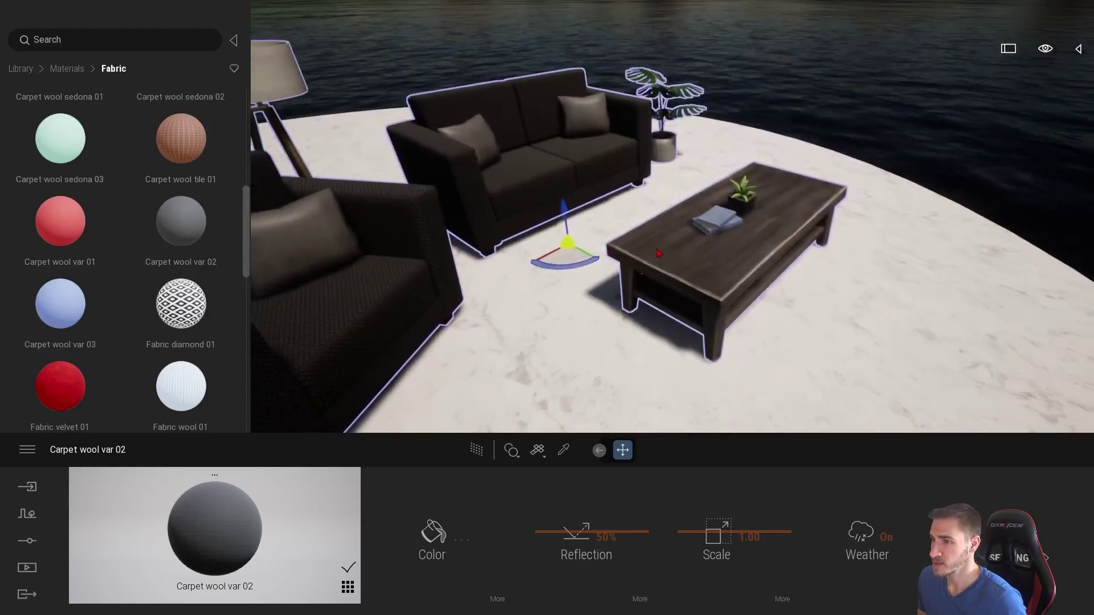
# - Return the library to the Materials categories
pyautogui.click(29, 71)
pyautogui.click(57, 145)
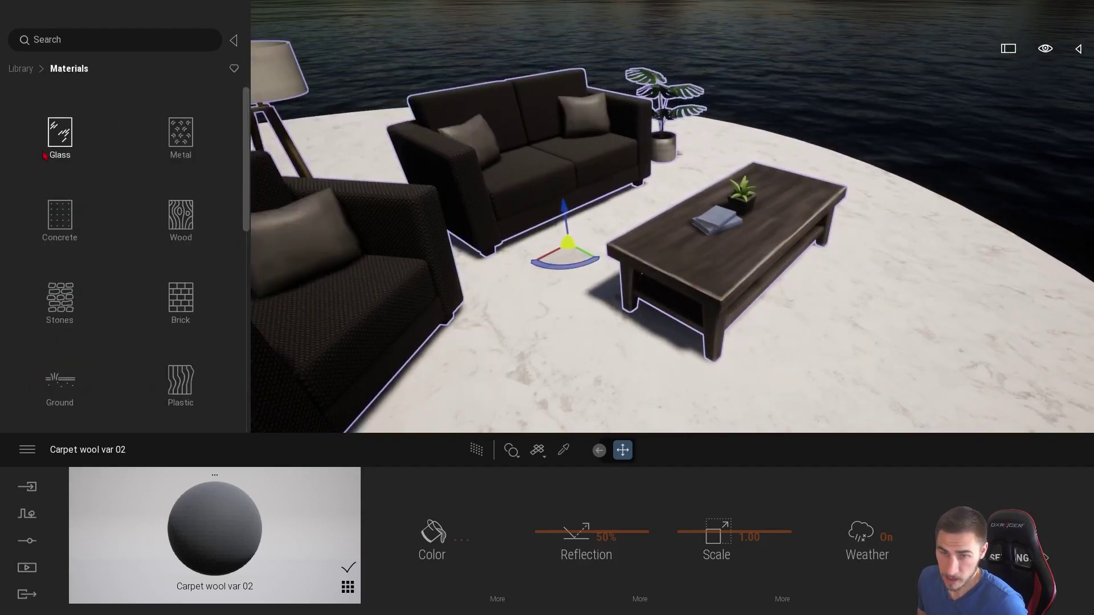
pyautogui.scroll(-1, 146, 215)
# - Open the Materials > Wood library
pyautogui.scroll(1, 104, 318)
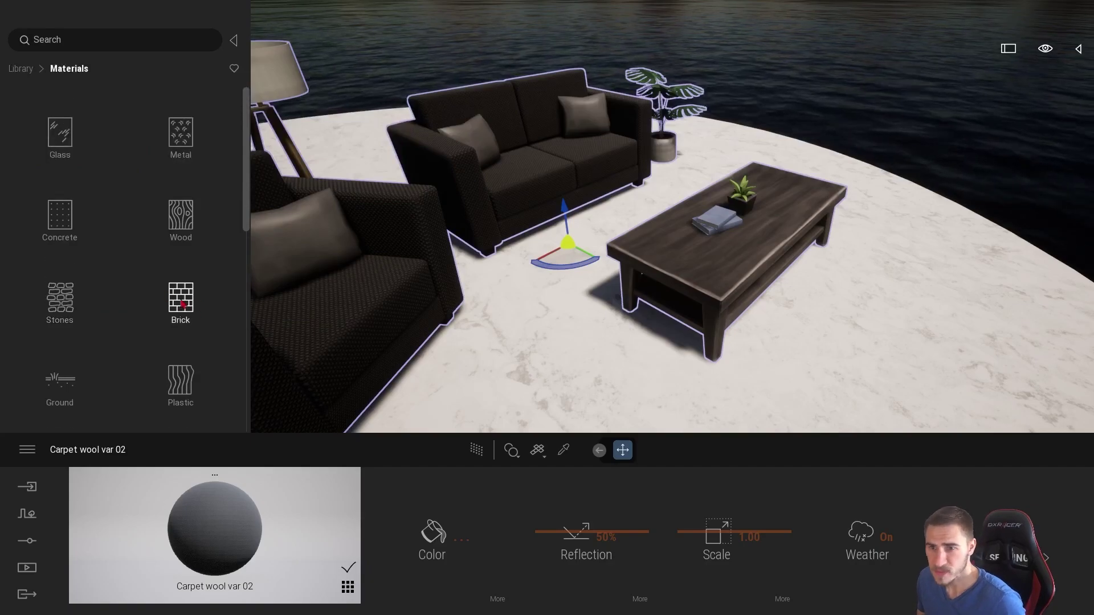
pyautogui.click(174, 220)
pyautogui.moveTo(99, 210)
pyautogui.scroll(-5, 98, 210)
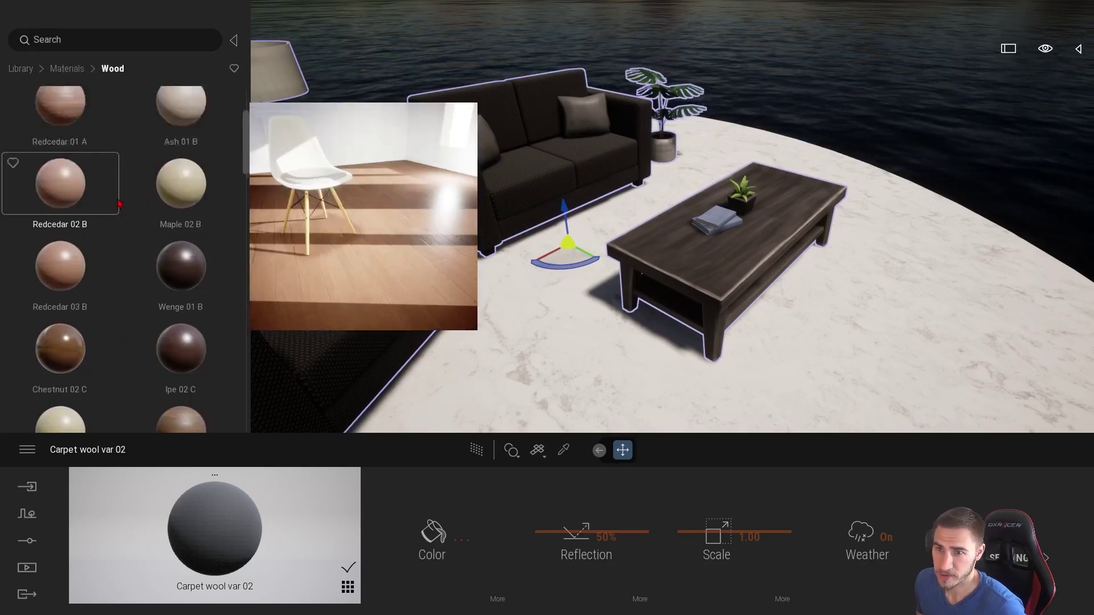
pyautogui.scroll(-2, 180, 238)
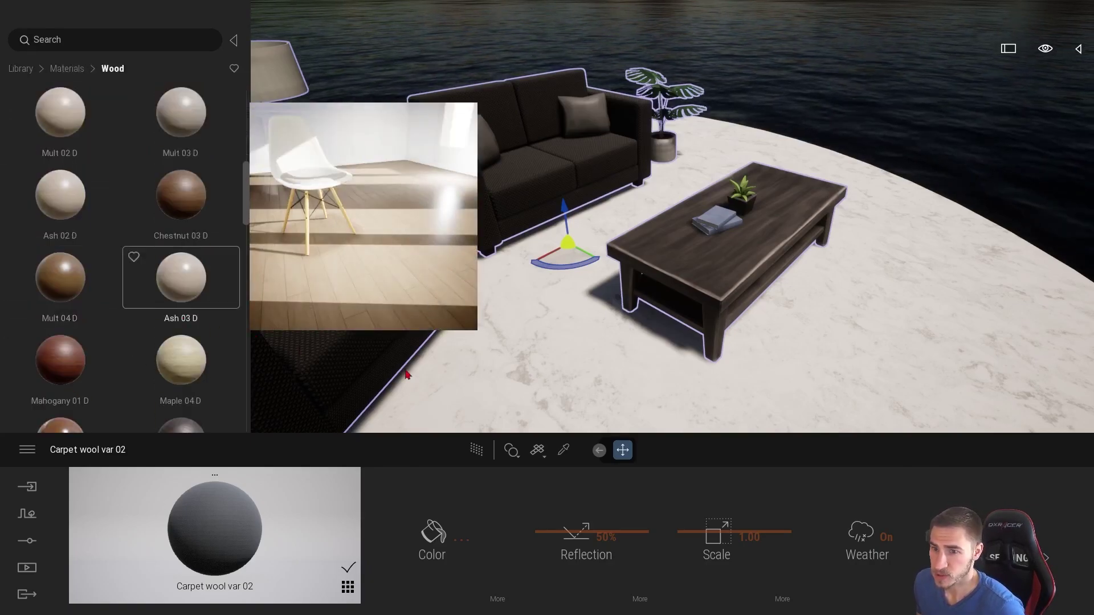
# - Pick the coffee table's Coffee_Table_Shader material and show its colour settings
pyautogui.click(564, 450)
pyautogui.click(721, 291)
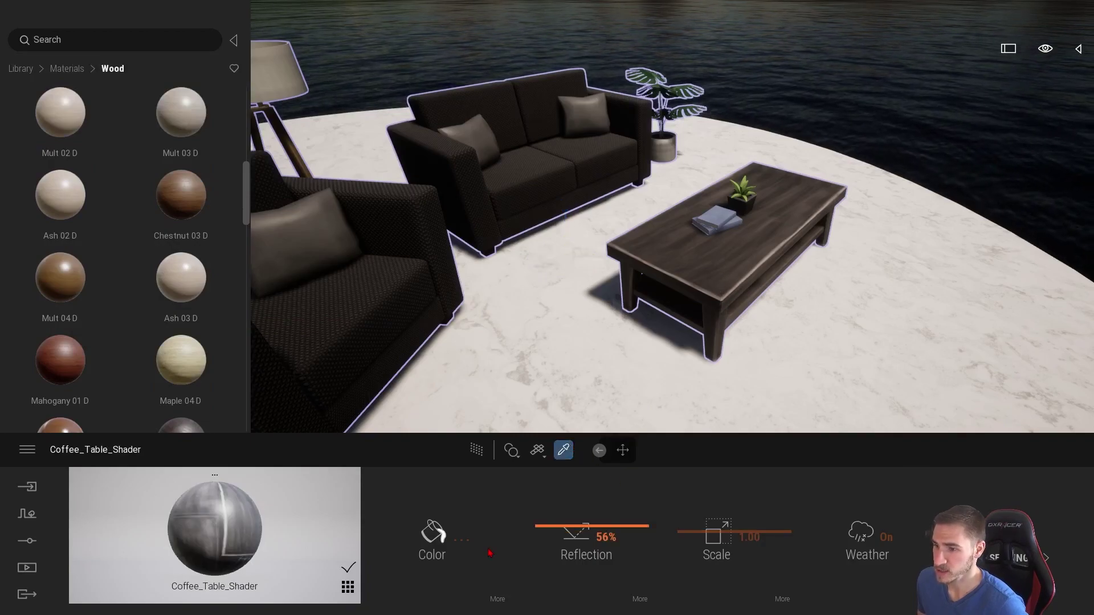
pyautogui.click(496, 599)
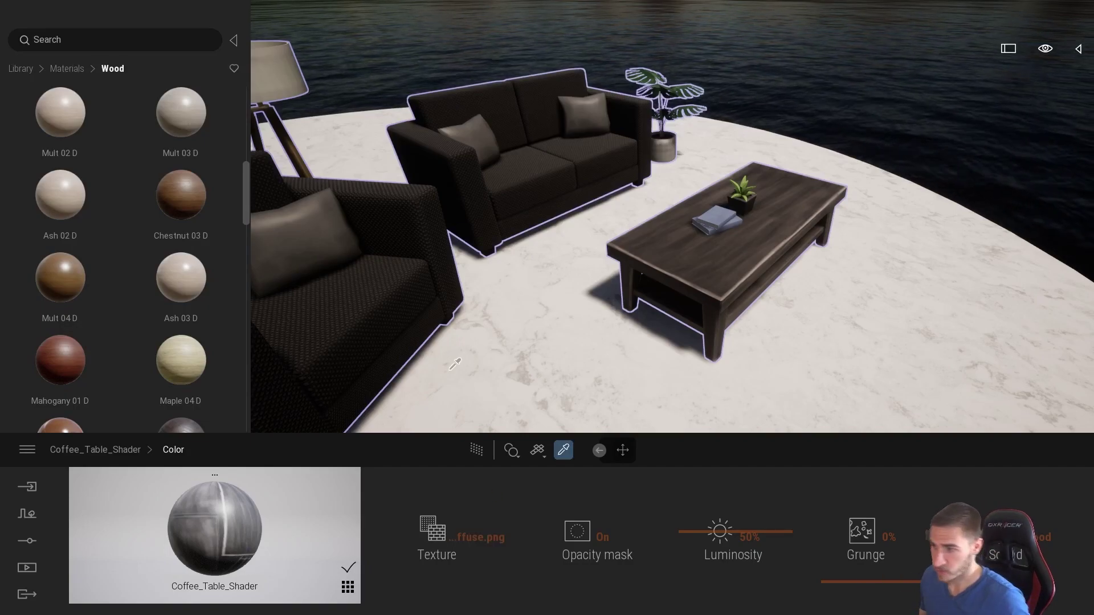
pyautogui.scroll(-5, 135, 245)
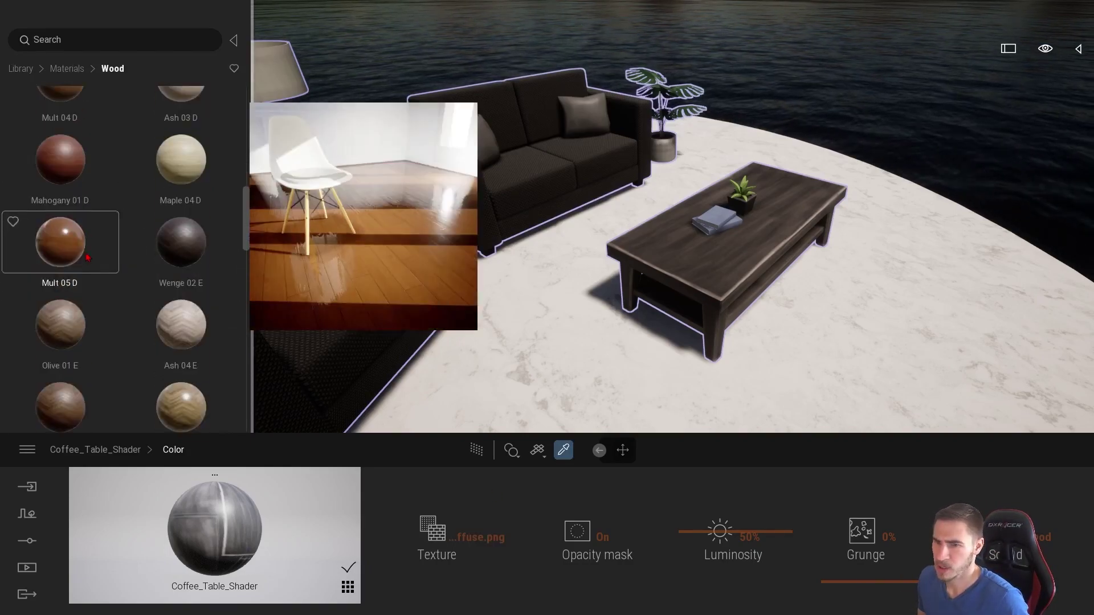
pyautogui.scroll(-10, 87, 258)
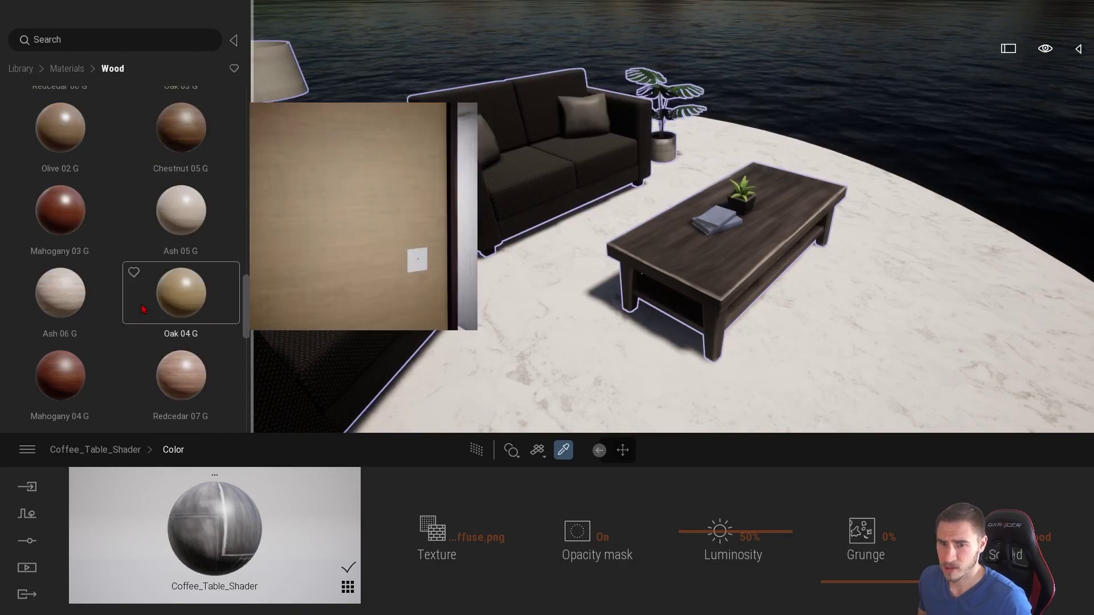
# - Apply Mahogany 03 G wood to the coffee table, checking its 90° texture rotation
pyautogui.moveTo(60, 210); pyautogui.dragTo(683, 276)
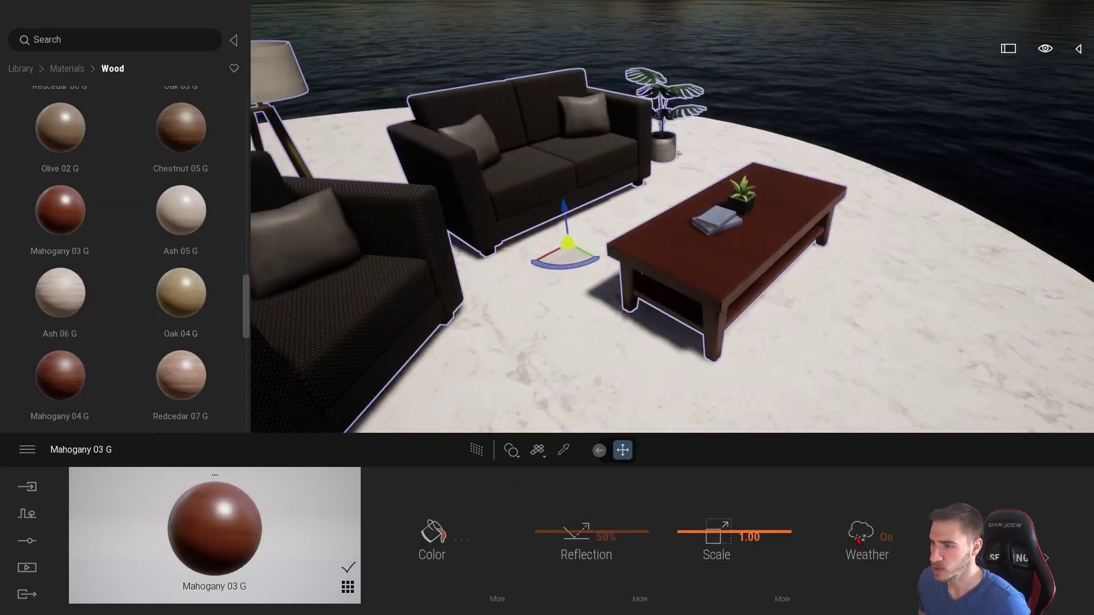
pyautogui.click(783, 598)
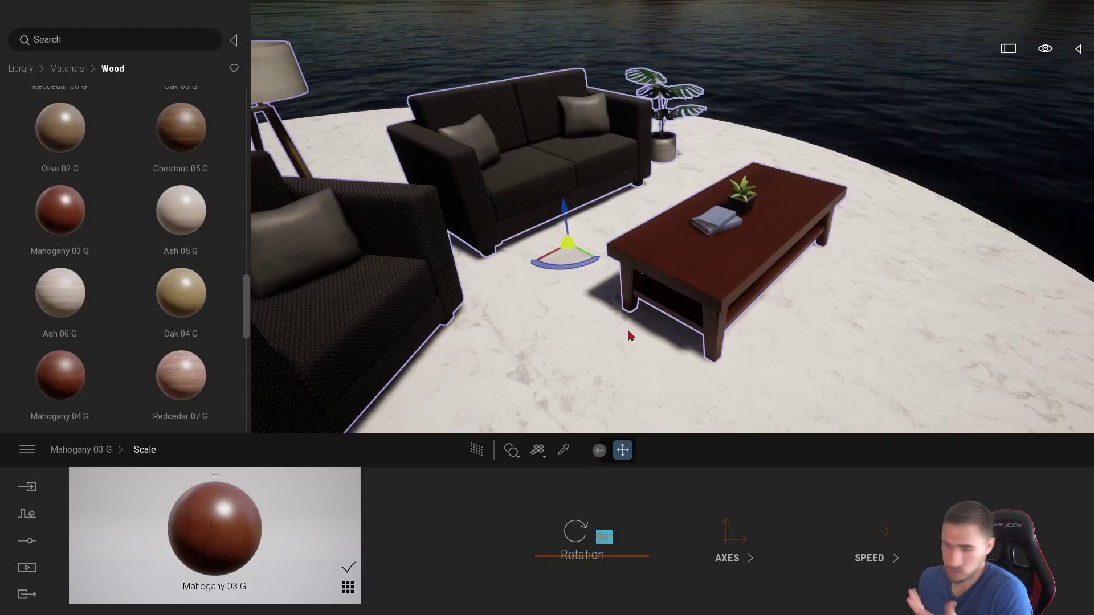
pyautogui.moveTo(642, 354); pyautogui.dragTo(628, 356, button='right')
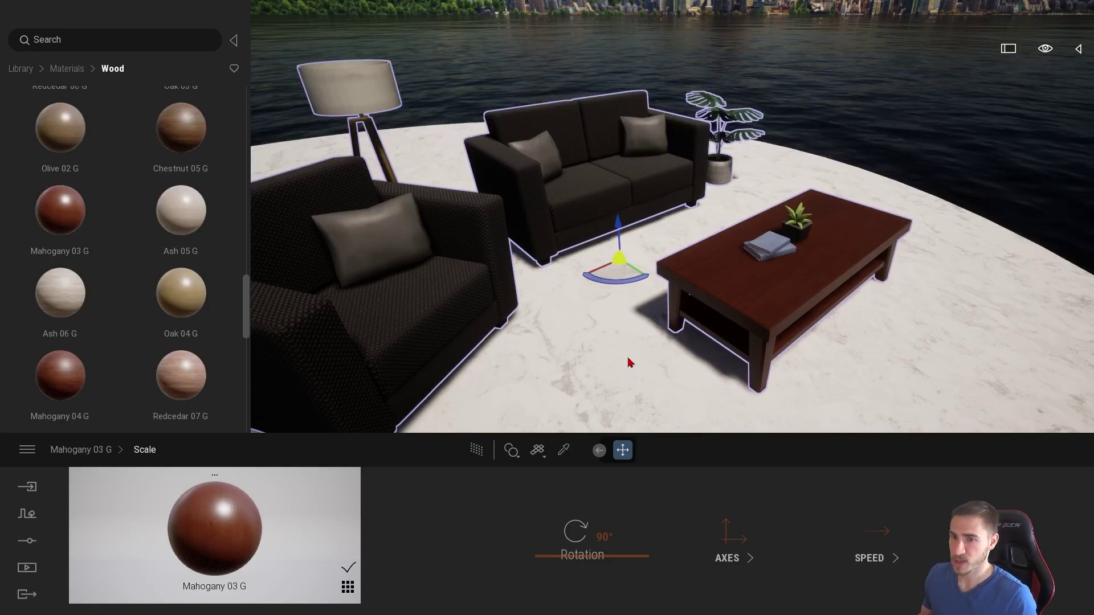
pyautogui.scroll(-3, 627, 357)
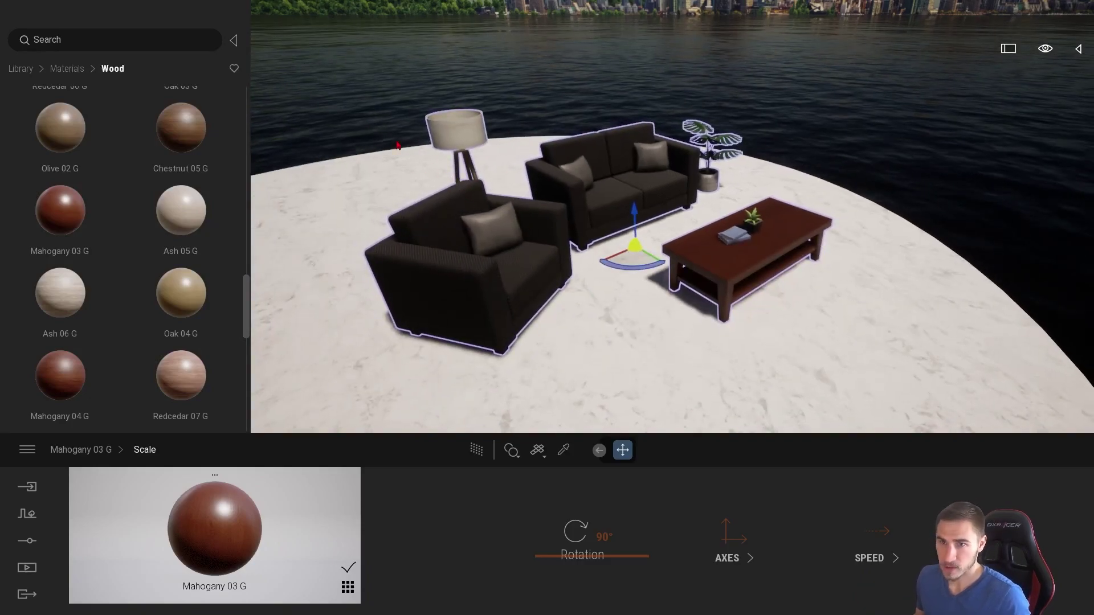
pyautogui.click(233, 40)
# - Shift the living room set slightly toward the camera on the disc
pyautogui.click(1078, 48)
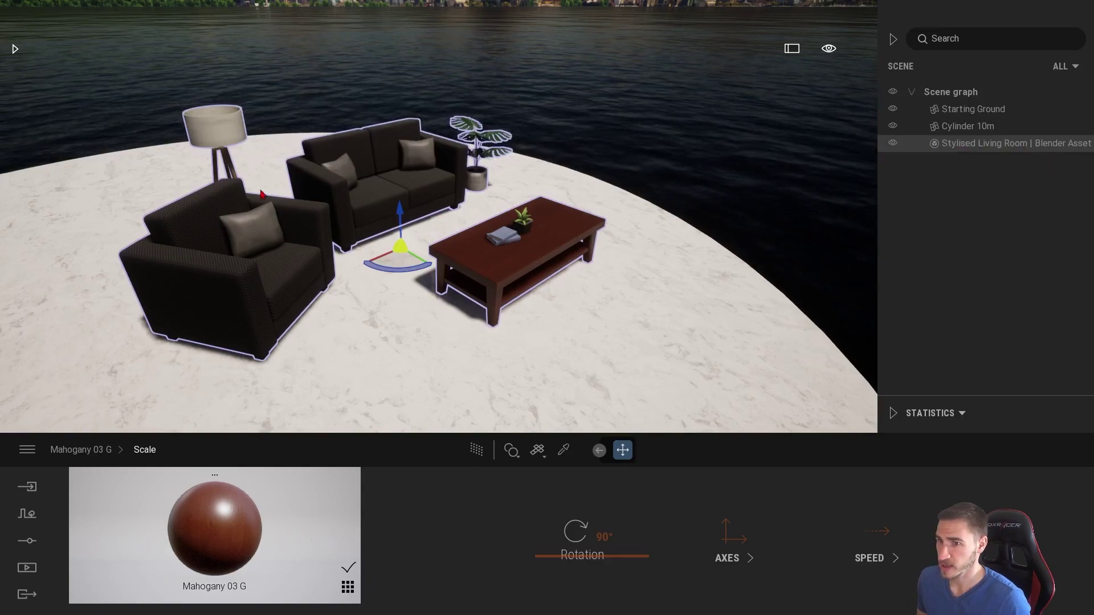
pyautogui.press('s')
pyautogui.moveTo(459, 246); pyautogui.dragTo(468, 261, button='right')
pyautogui.press('w')
pyautogui.press('s')
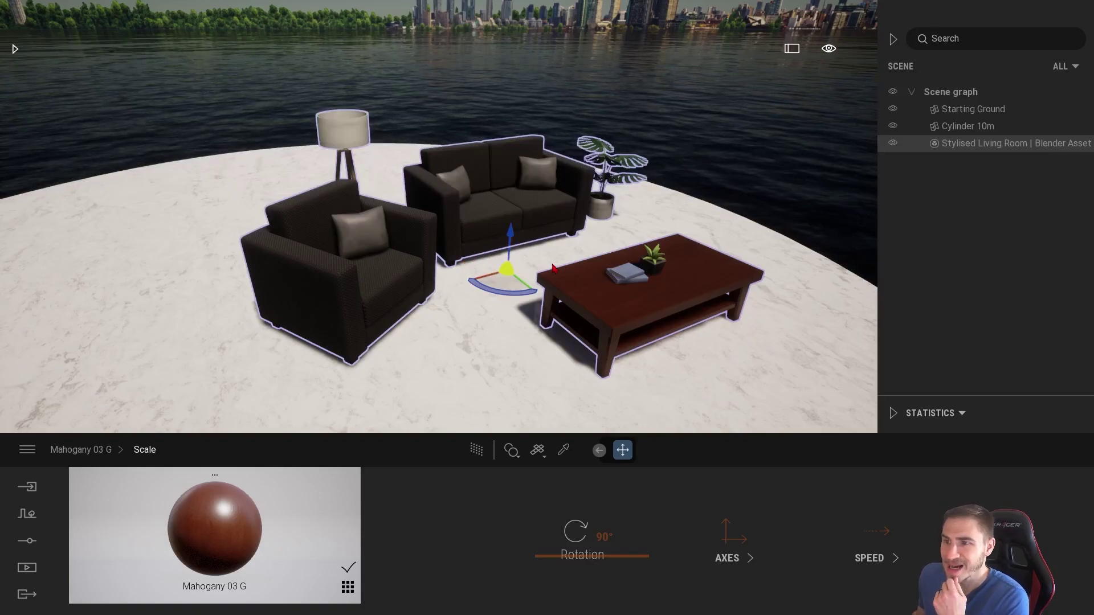
pyautogui.moveTo(510, 287); pyautogui.dragTo(410, 280)
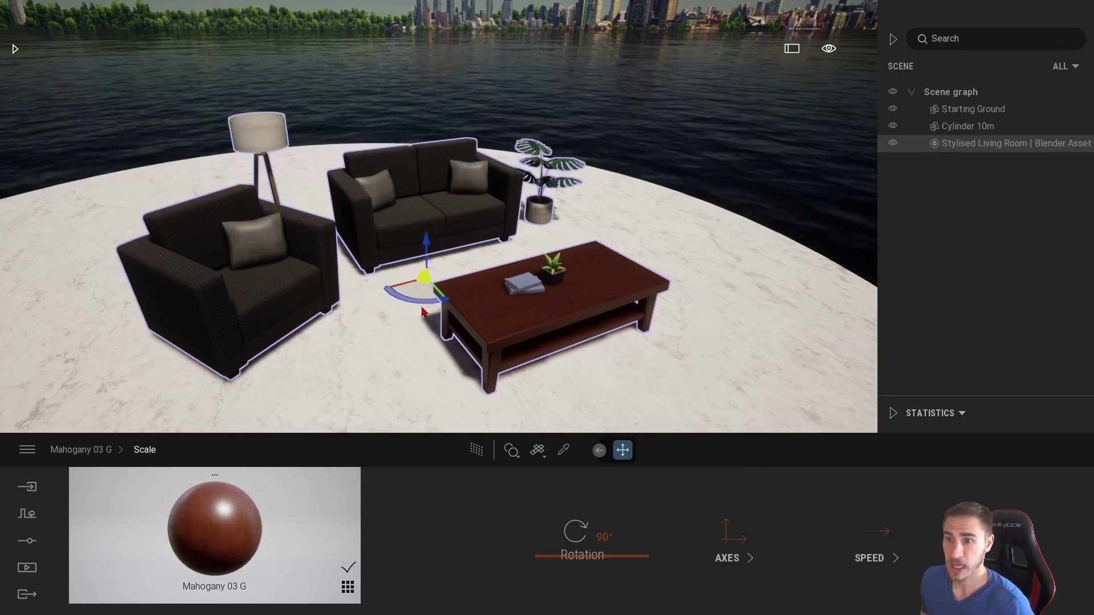
pyautogui.moveTo(419, 290); pyautogui.dragTo(410, 299)
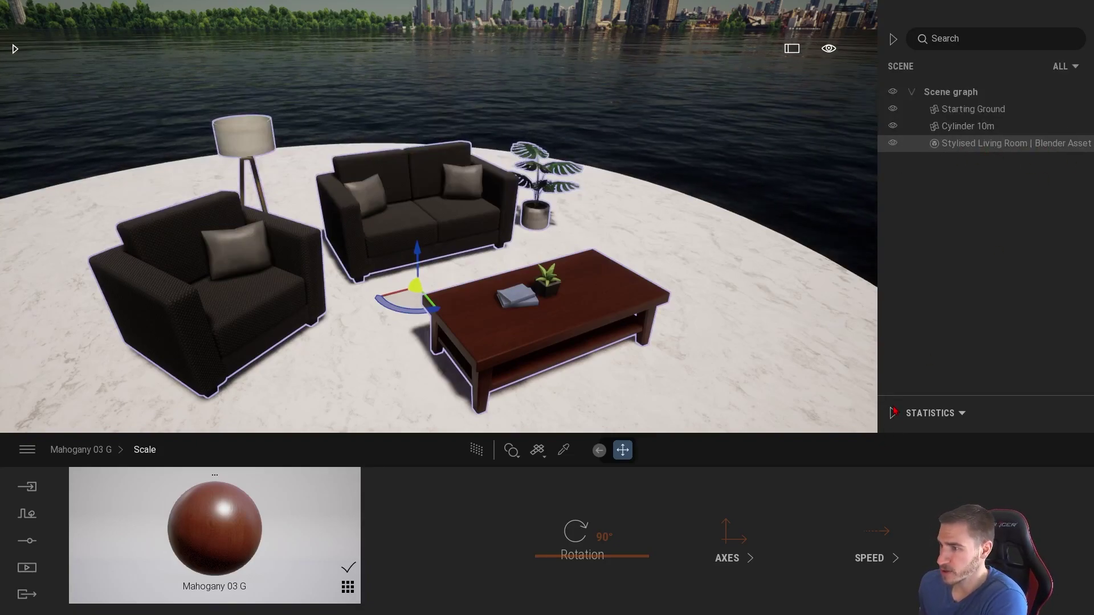
# - Display the set's Sketchfab metadata with its CC Attribution licence, then the Library's top categories
pyautogui.click(932, 413)
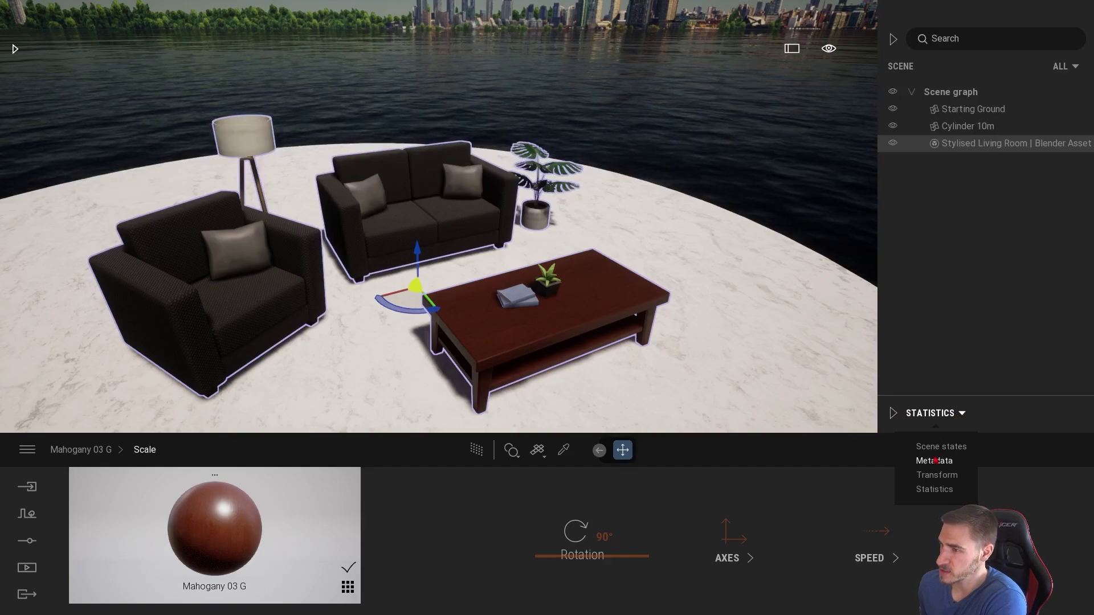
pyautogui.click(935, 462)
pyautogui.click(894, 412)
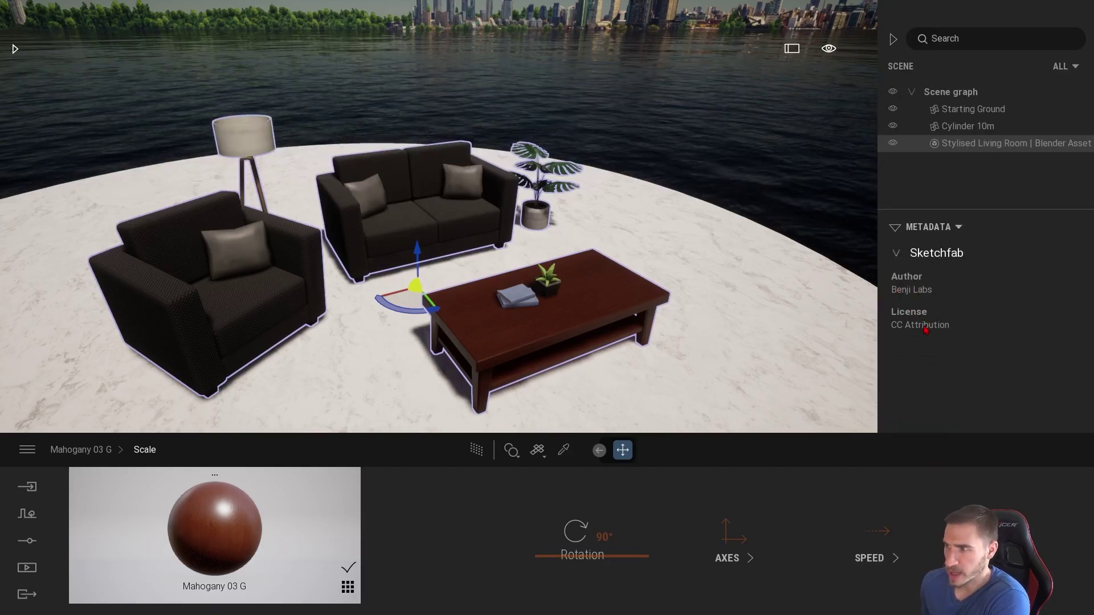
pyautogui.click(14, 50)
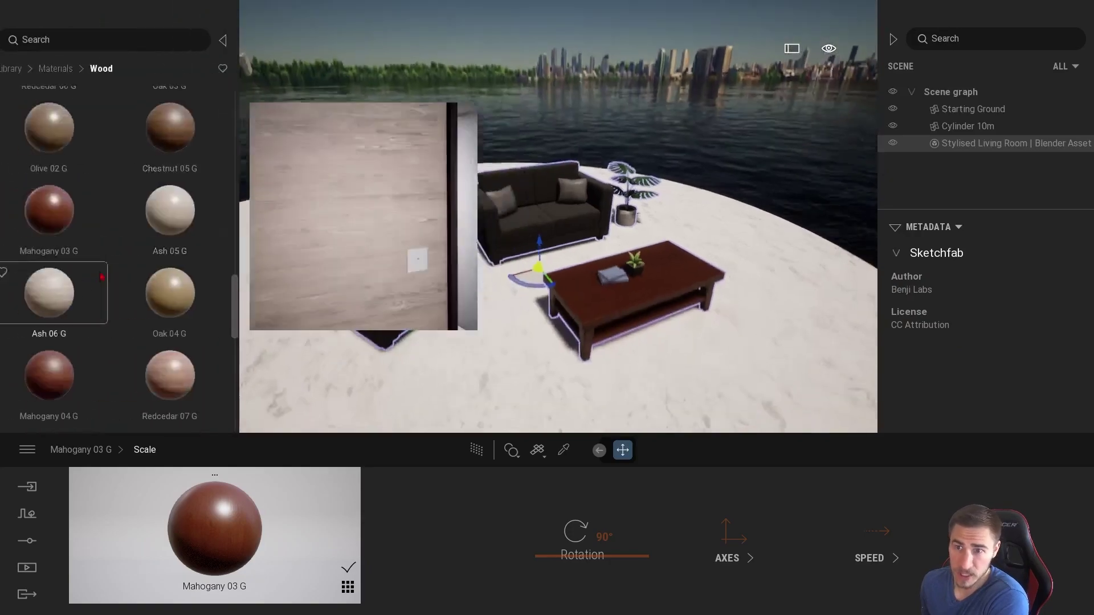
pyautogui.click(22, 69)
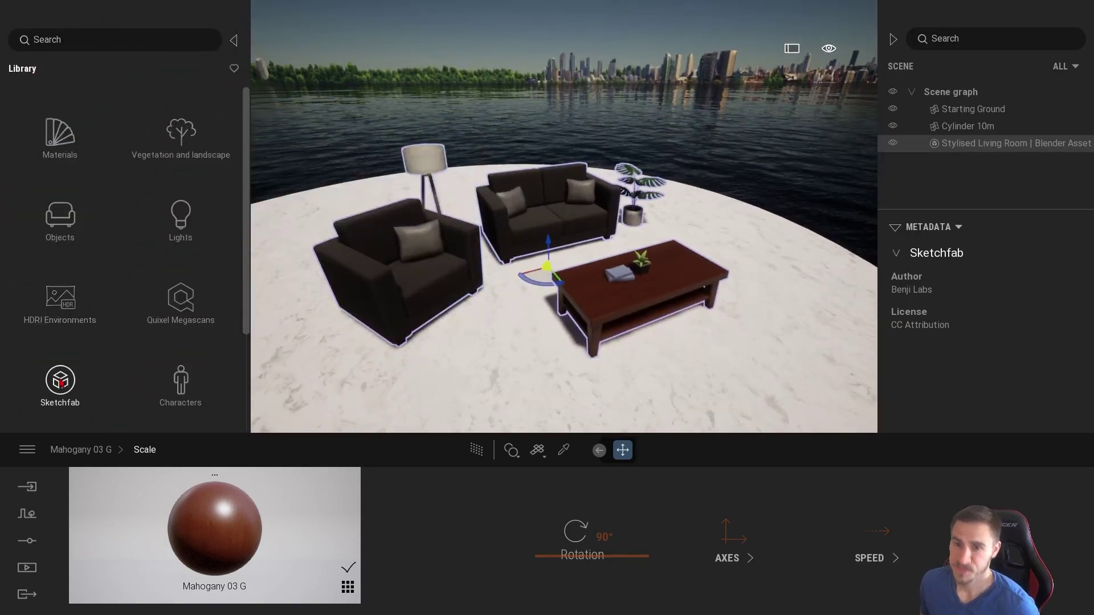
# - Search the Library's Sketchfab models for "couch"
pyautogui.click(74, 381)
pyautogui.click(64, 44)
pyautogui.write('couch')
pyautogui.press('Return')
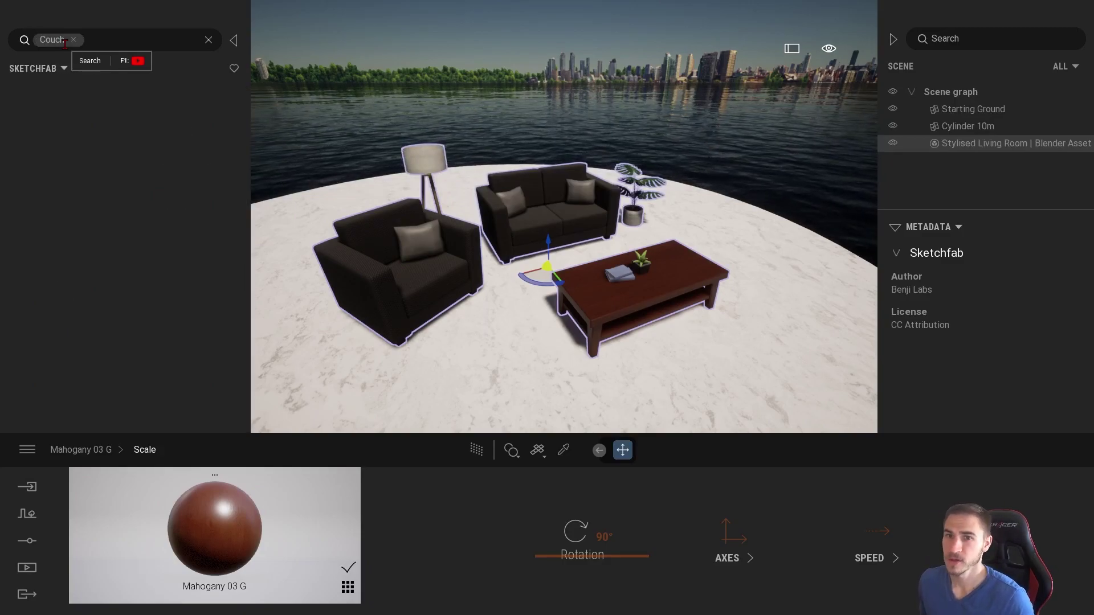
# - Pin the Stylised Living Room preview card and open its Sketchfab page
pyautogui.moveTo(93, 243)
pyautogui.scroll(-10, 93, 242)
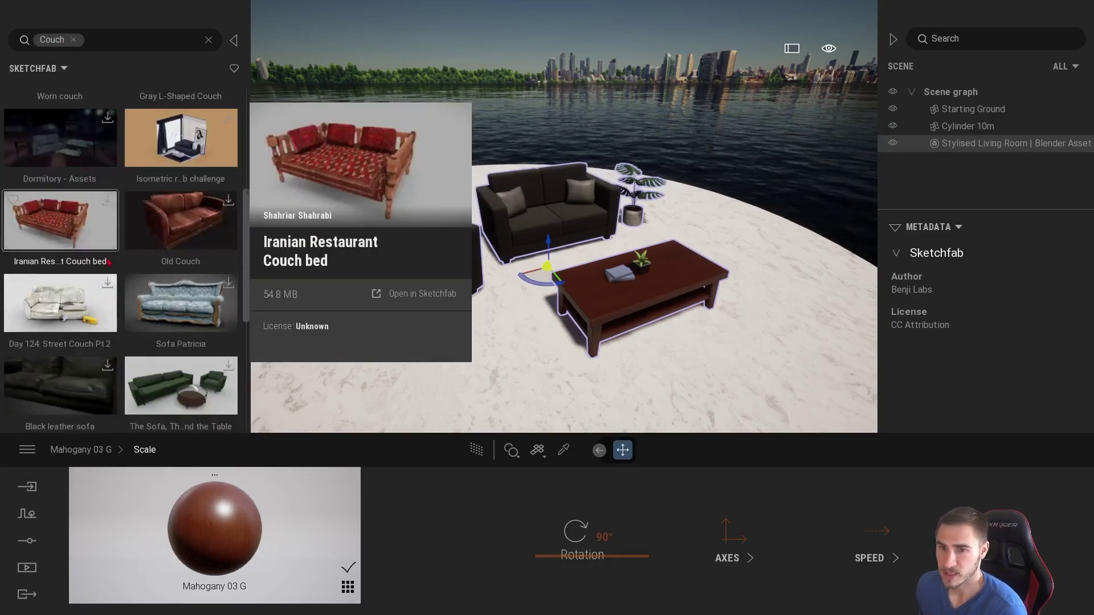
pyautogui.scroll(-3, 148, 285)
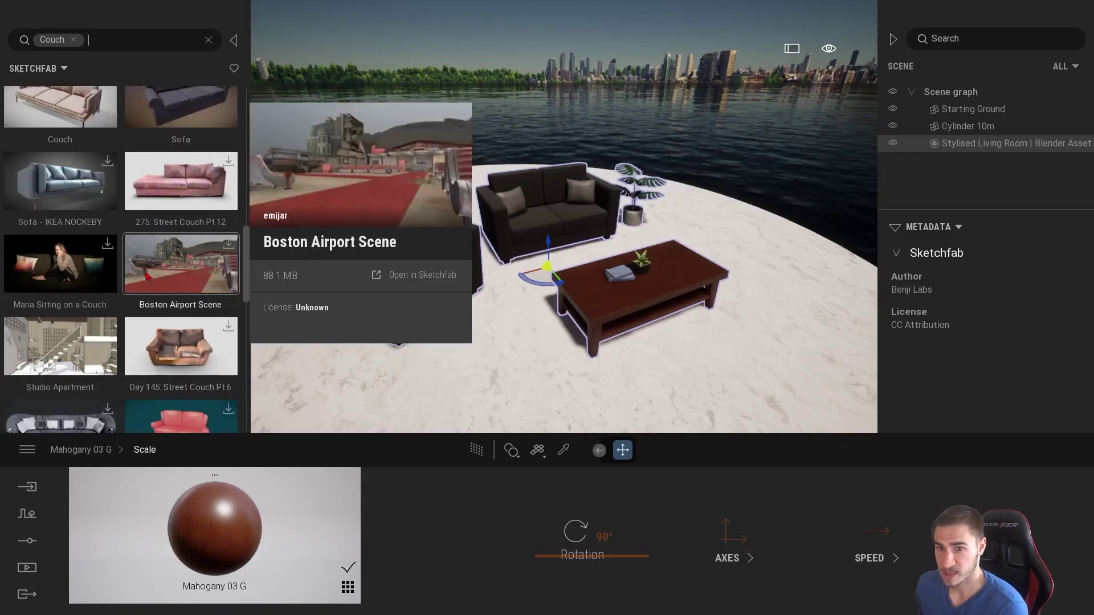
pyautogui.scroll(-10, 147, 273)
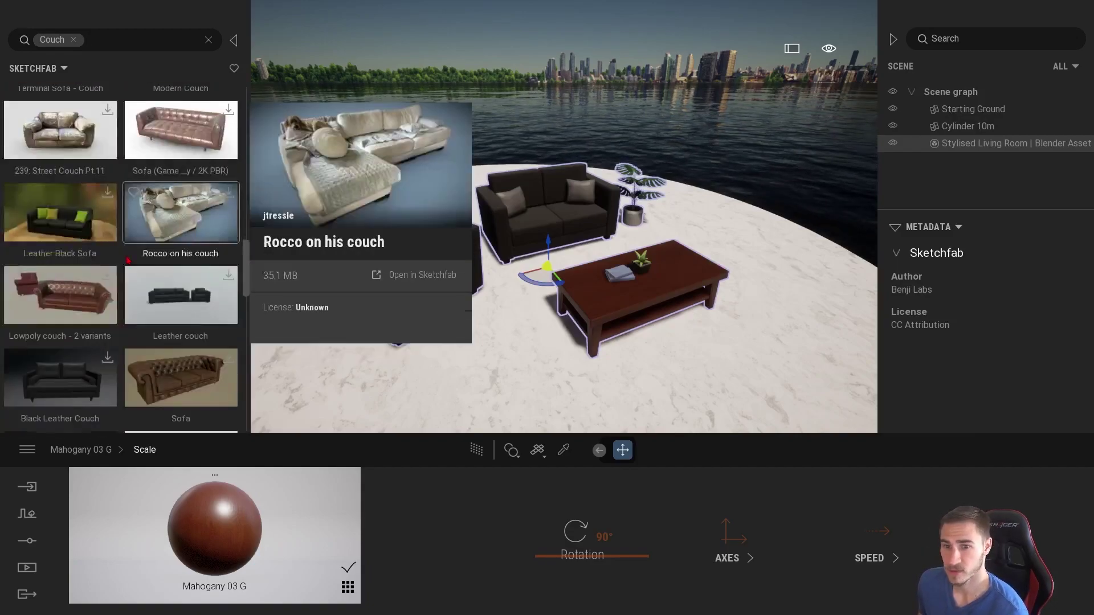
pyautogui.scroll(-4, 134, 244)
pyautogui.scroll(-10, 119, 260)
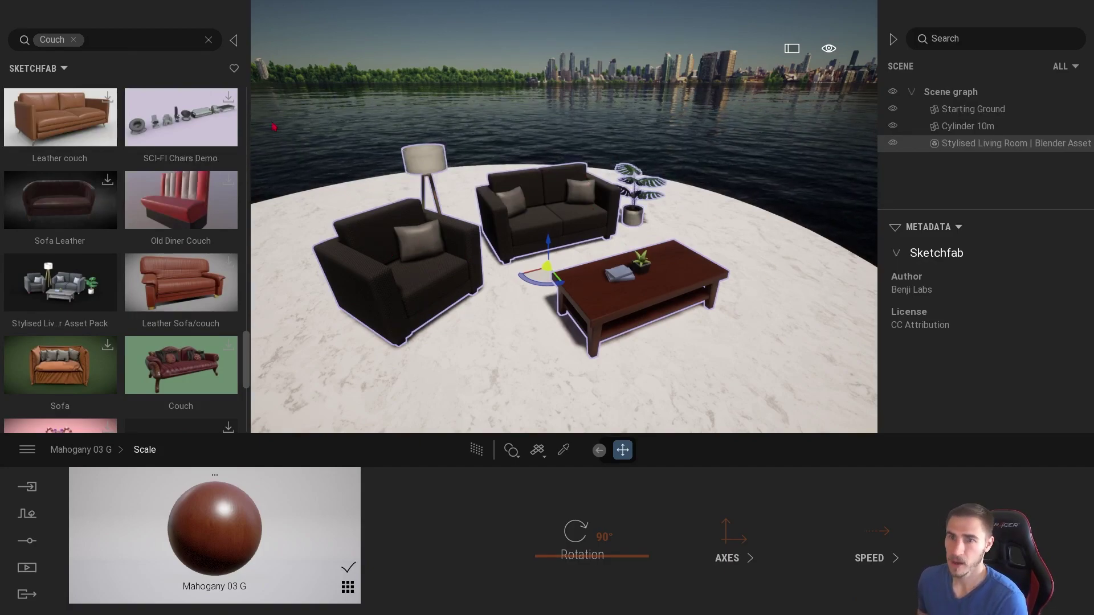
pyautogui.moveTo(90, 309)
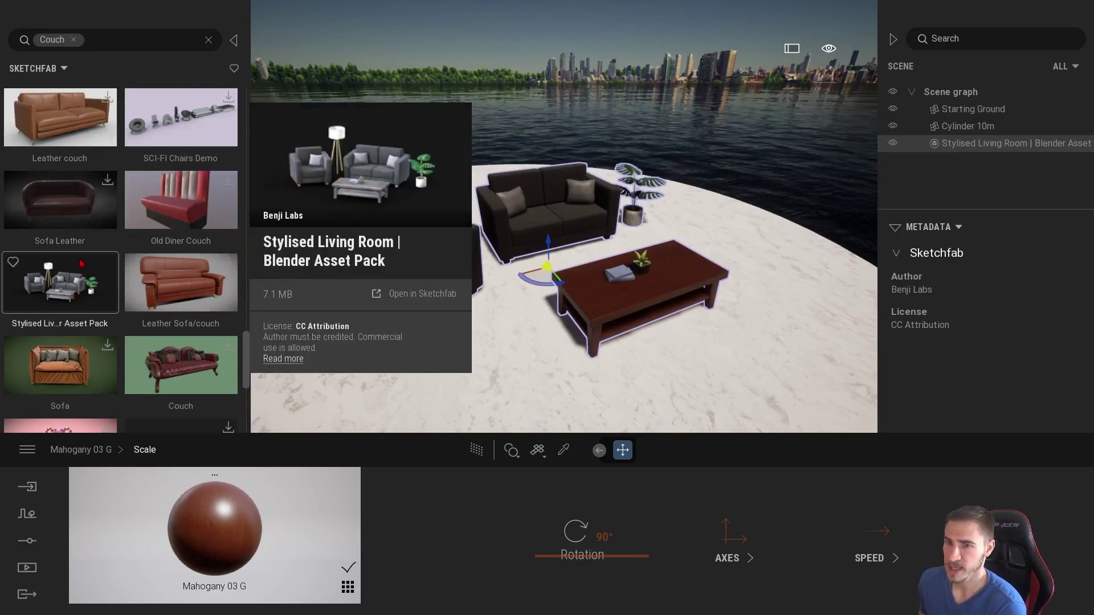
pyautogui.click(85, 299)
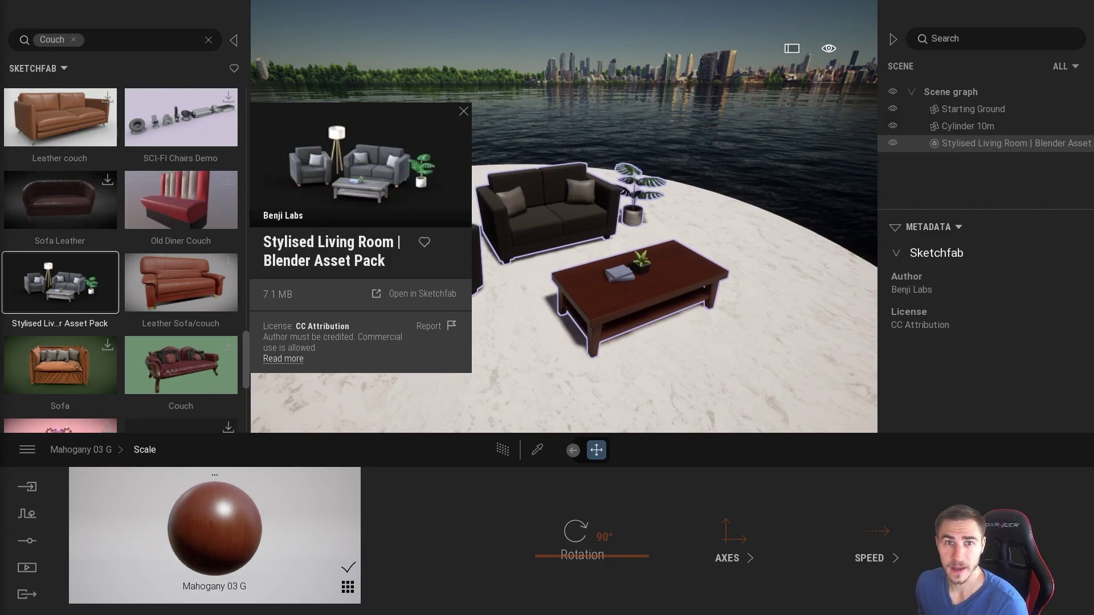
pyautogui.click(421, 294)
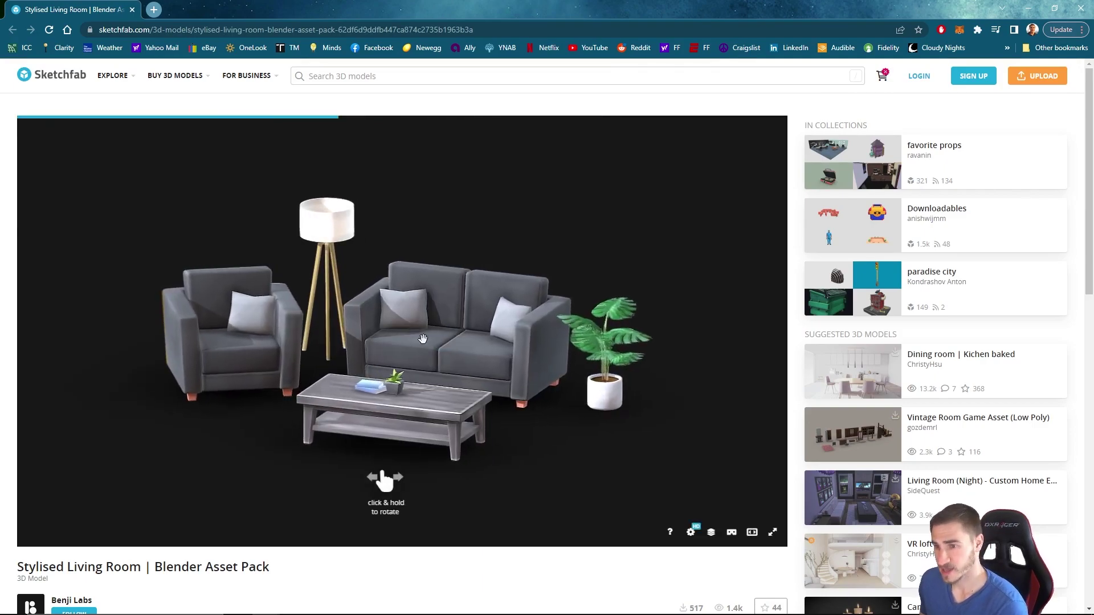
# - Orbit the living room model in Sketchfab's viewer, then request its download, reaching the log-in prompt
pyautogui.moveTo(422, 339); pyautogui.dragTo(384, 387)
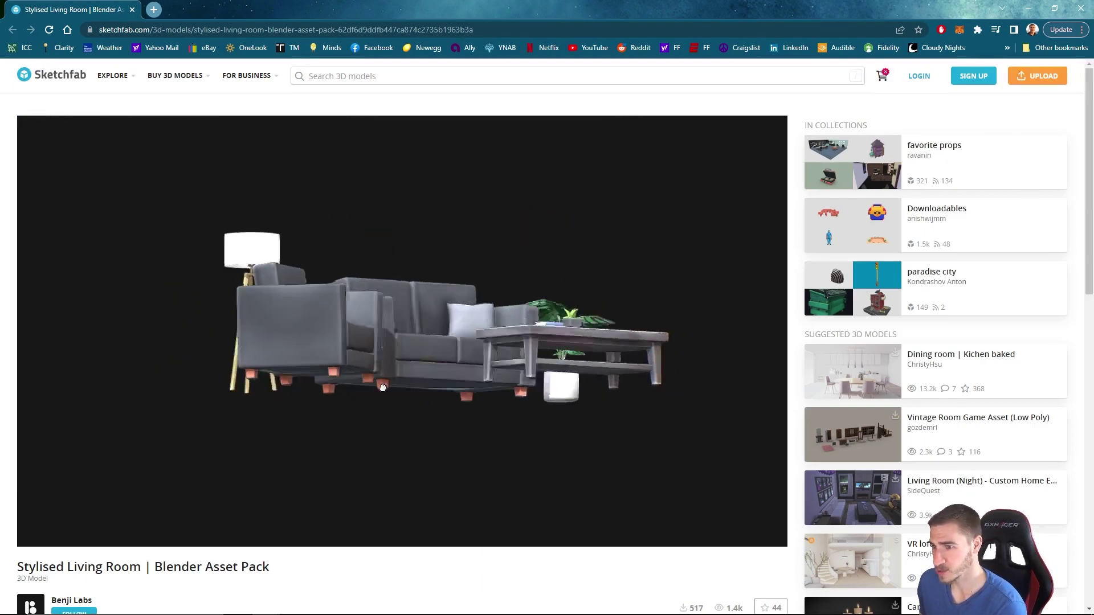
pyautogui.moveTo(401, 350); pyautogui.dragTo(502, 346)
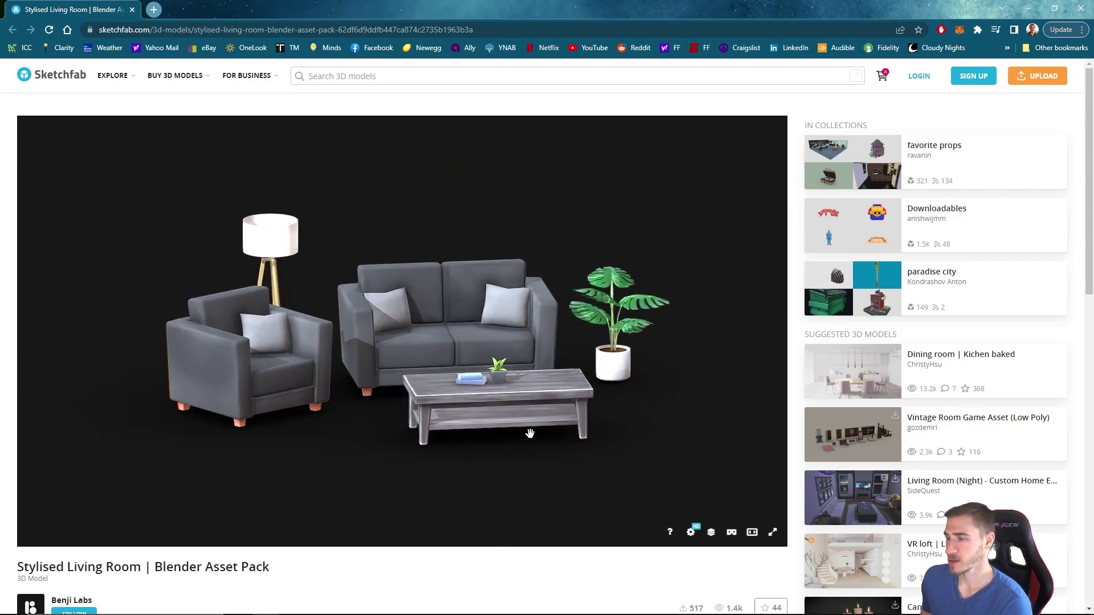
pyautogui.scroll(-1, 540, 426)
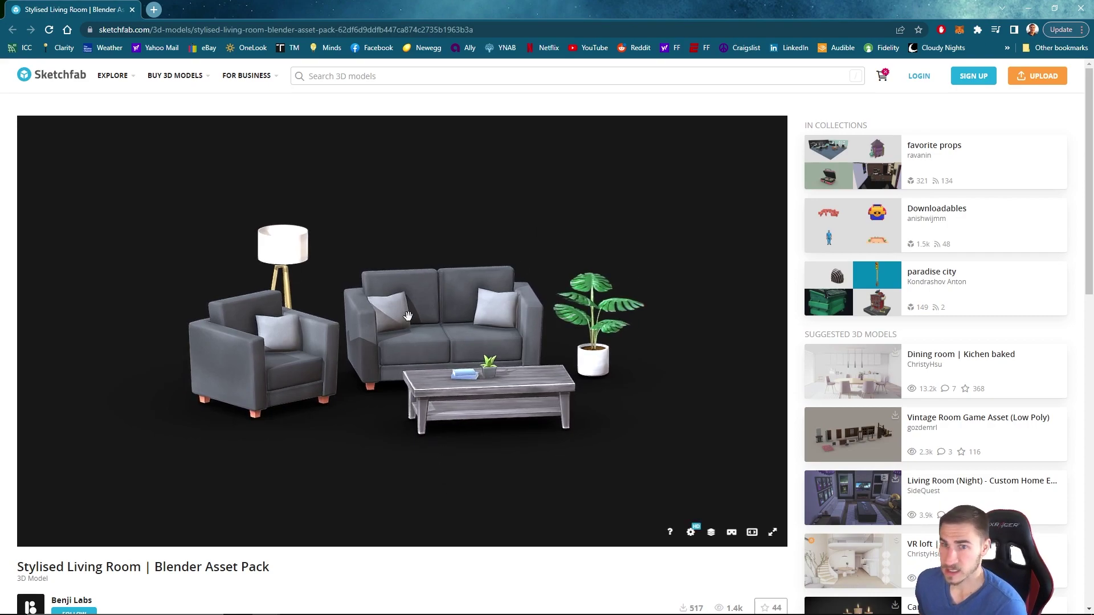
pyautogui.scroll(-2, 406, 513)
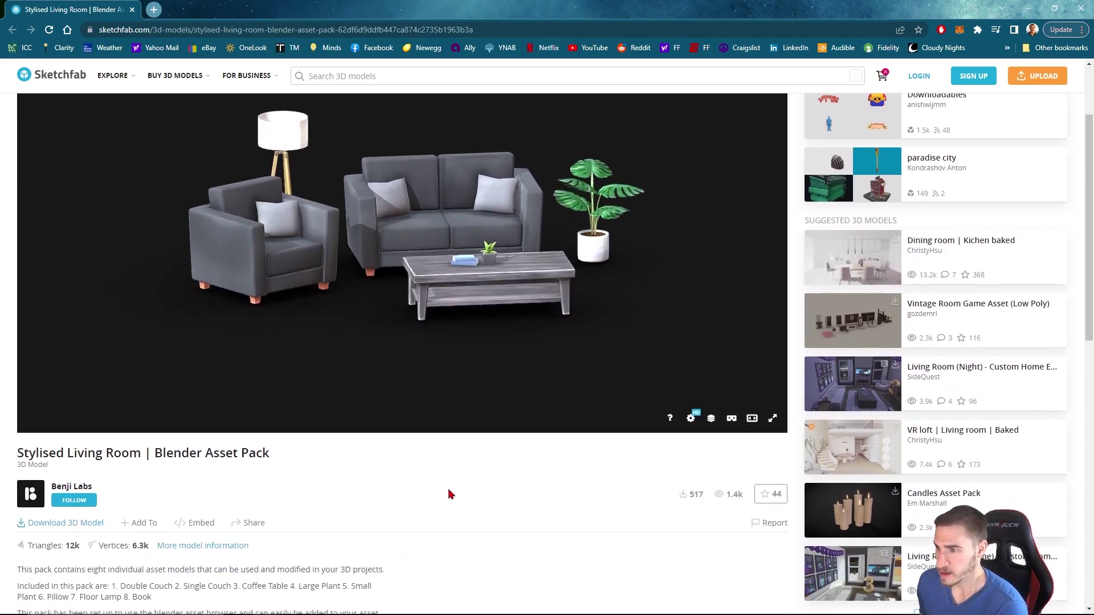
pyautogui.scroll(-2, 292, 483)
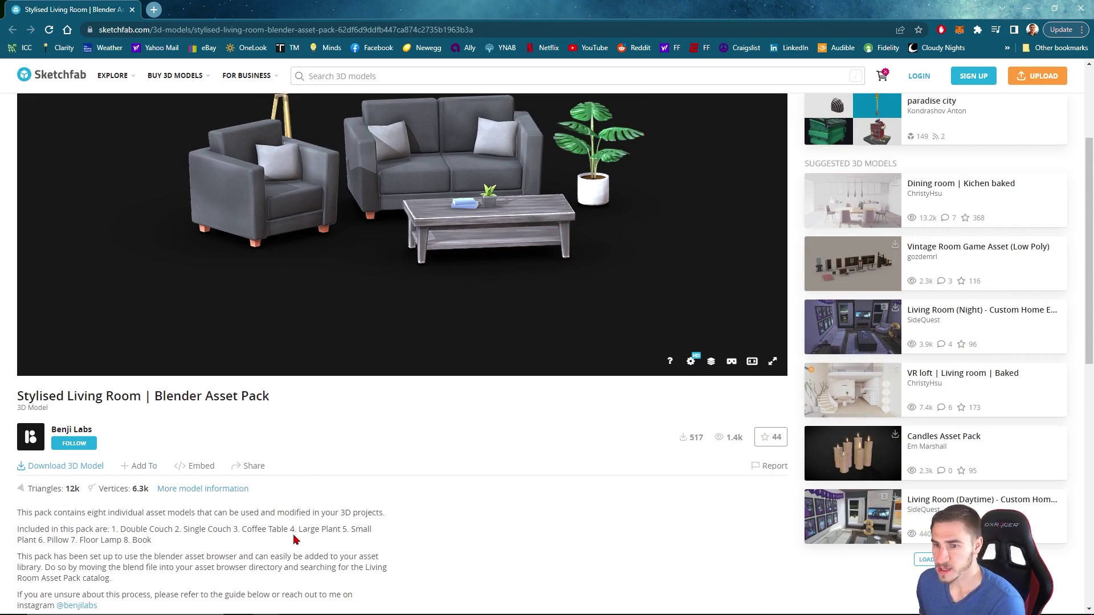
pyautogui.scroll(2, 293, 532)
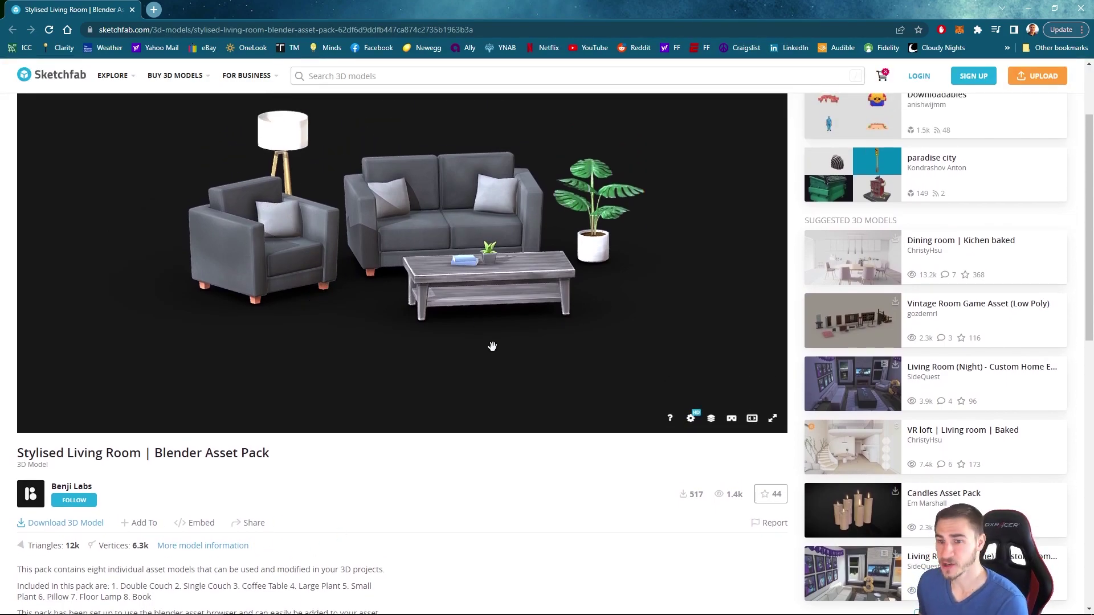
pyautogui.click(77, 523)
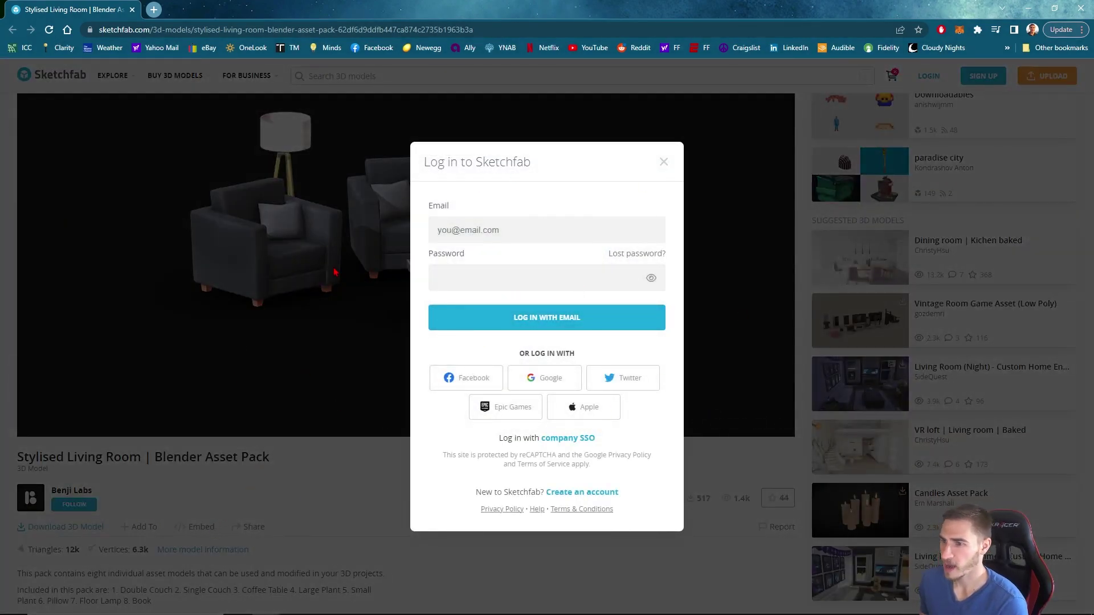
# - Sign in to Sketchfab with Epic Games and accept the updated terms of service
pyautogui.click(507, 416)
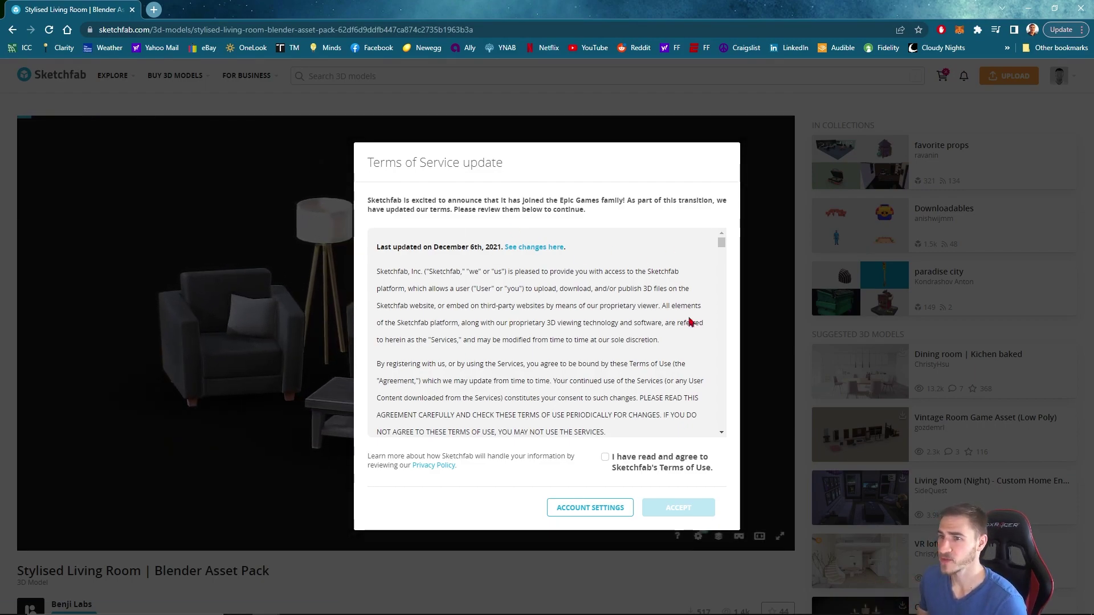
pyautogui.click(605, 457)
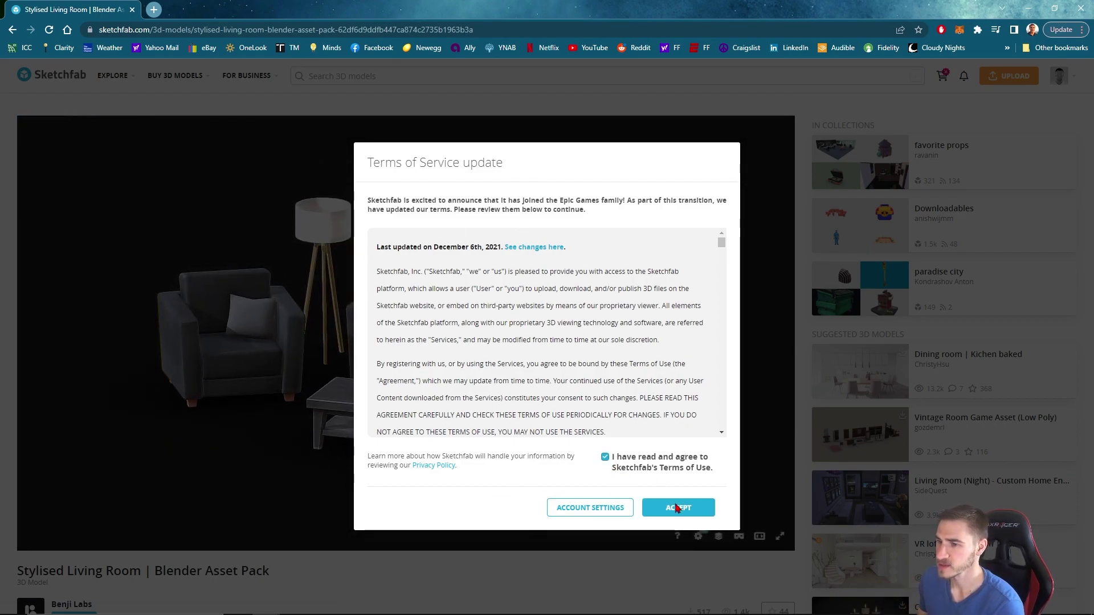
pyautogui.click(677, 508)
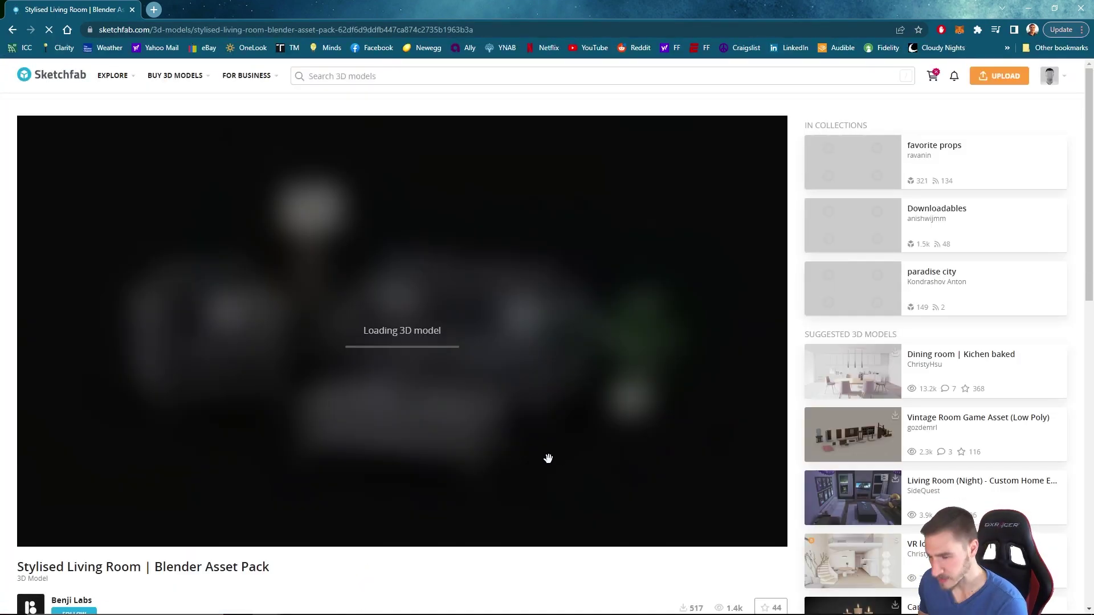
pyautogui.scroll(-2, 310, 500)
pyautogui.scroll(-1, 309, 501)
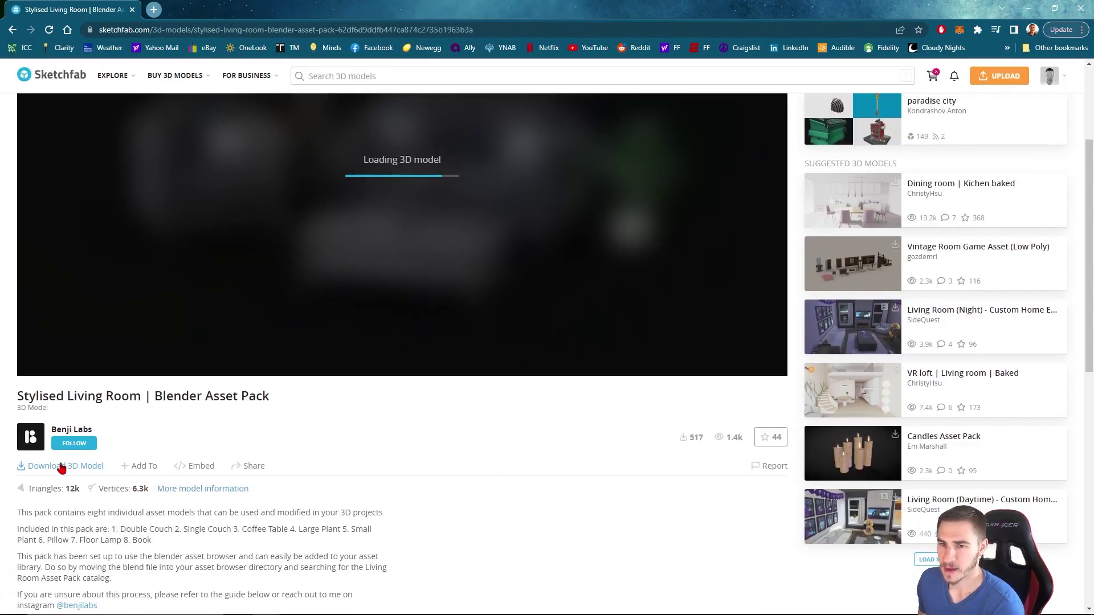
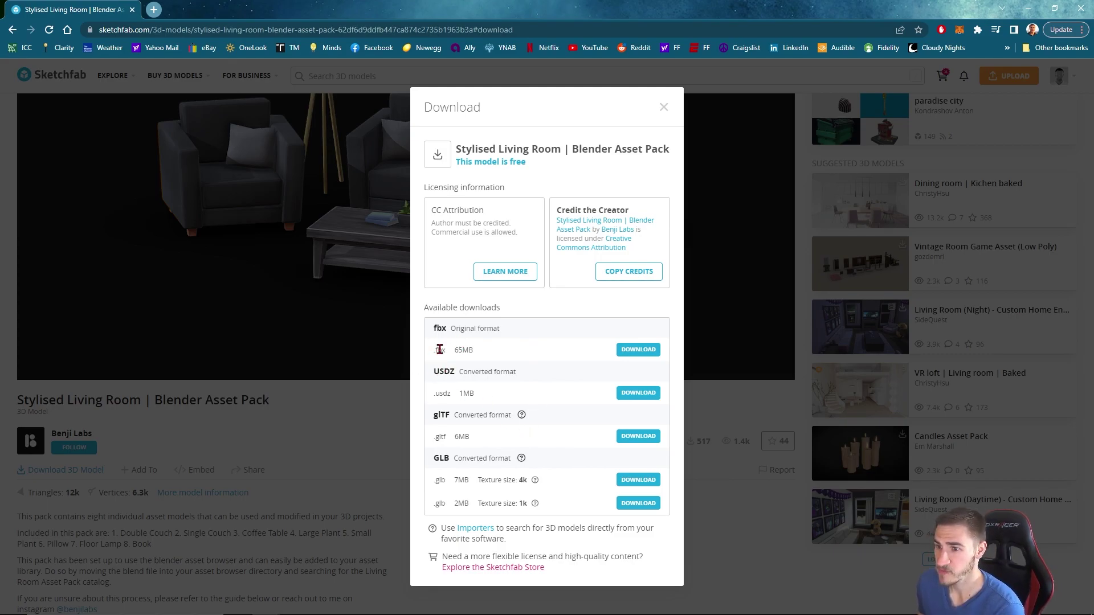
# - Compare the 65MB fbx and the glTF download options, then open the glTF info page
pyautogui.moveTo(433, 350); pyautogui.dragTo(478, 349)
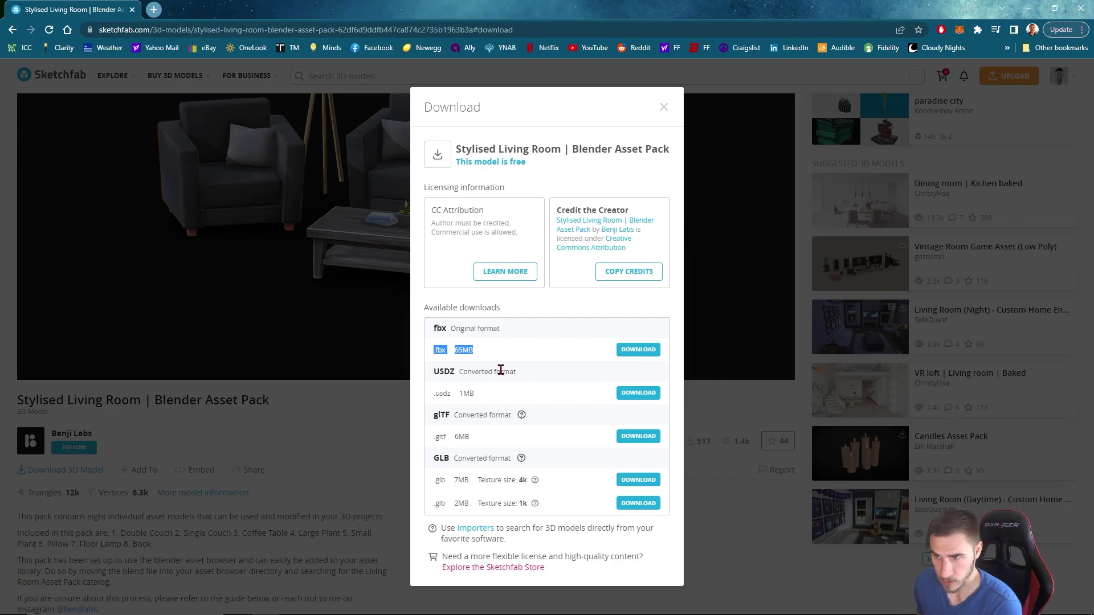
pyautogui.click(499, 362)
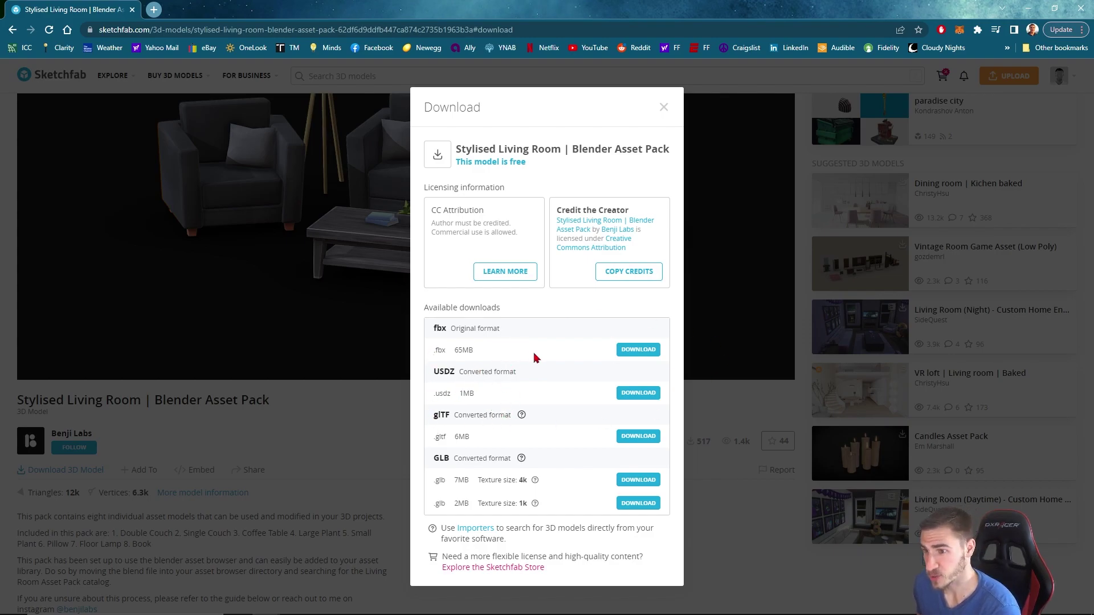
pyautogui.doubleClick(440, 415)
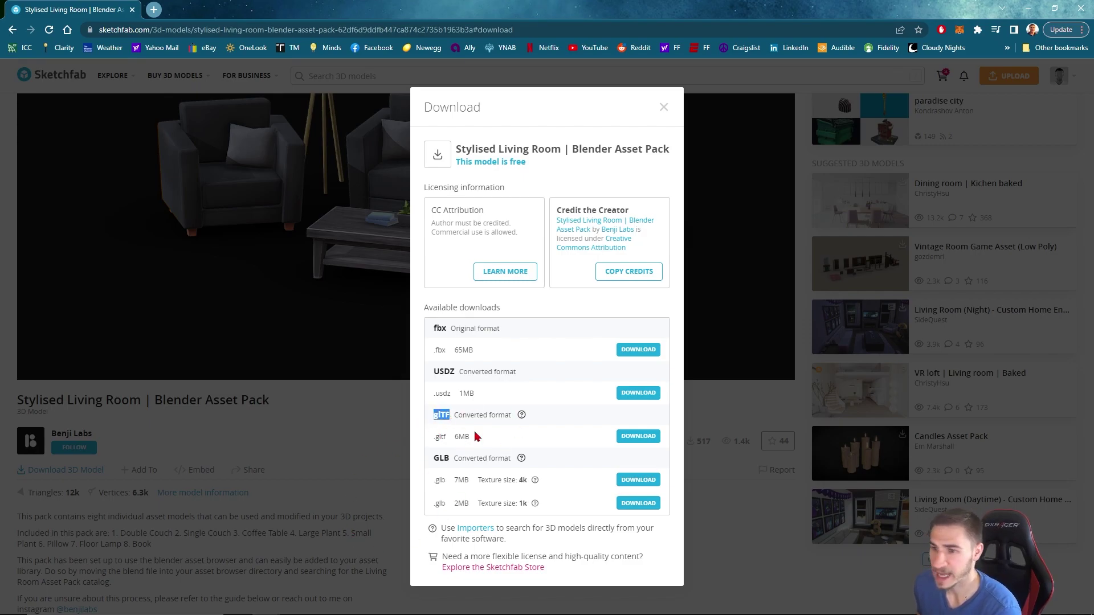
pyautogui.click(485, 415)
pyautogui.click(522, 416)
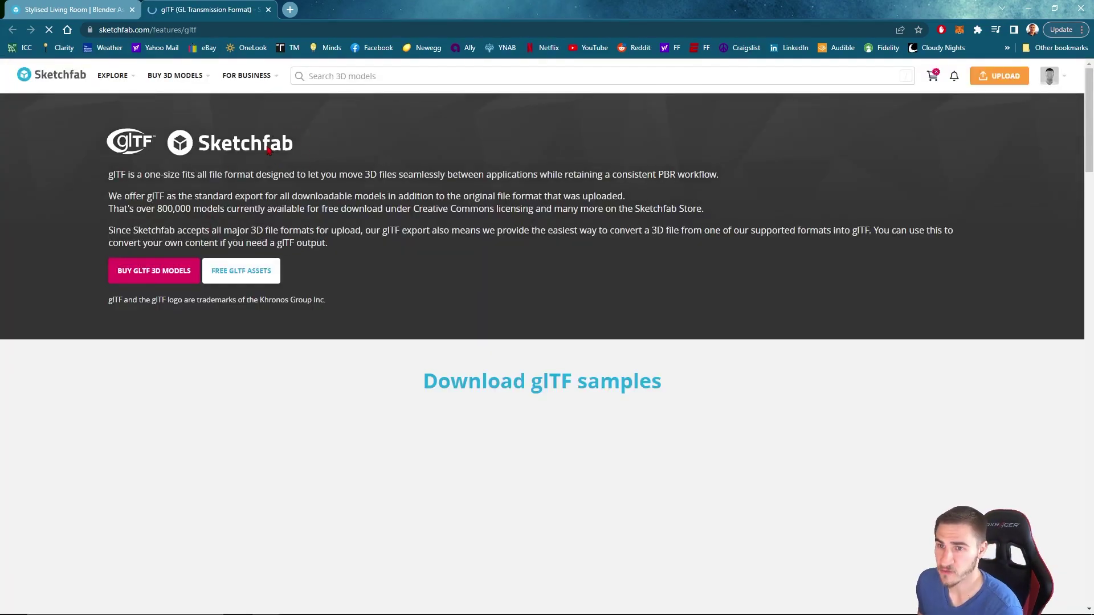
# - Highlight the glTF description and its 'consistent PBR workflow' phrase, then close the page
pyautogui.moveTo(133, 172); pyautogui.dragTo(354, 174)
pyautogui.click(260, 229)
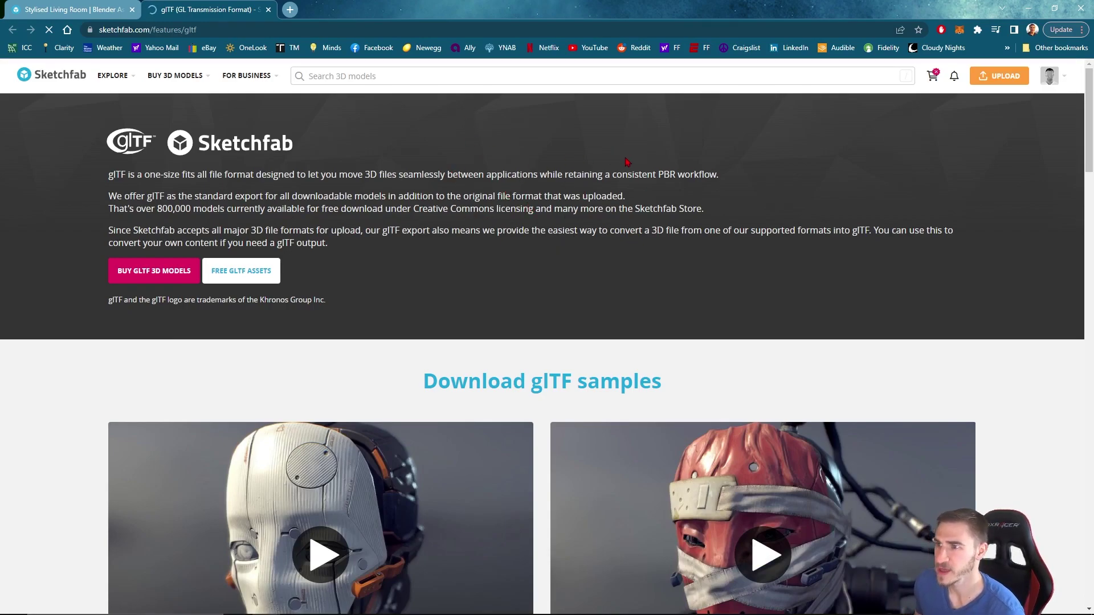
pyautogui.moveTo(612, 175); pyautogui.dragTo(710, 178)
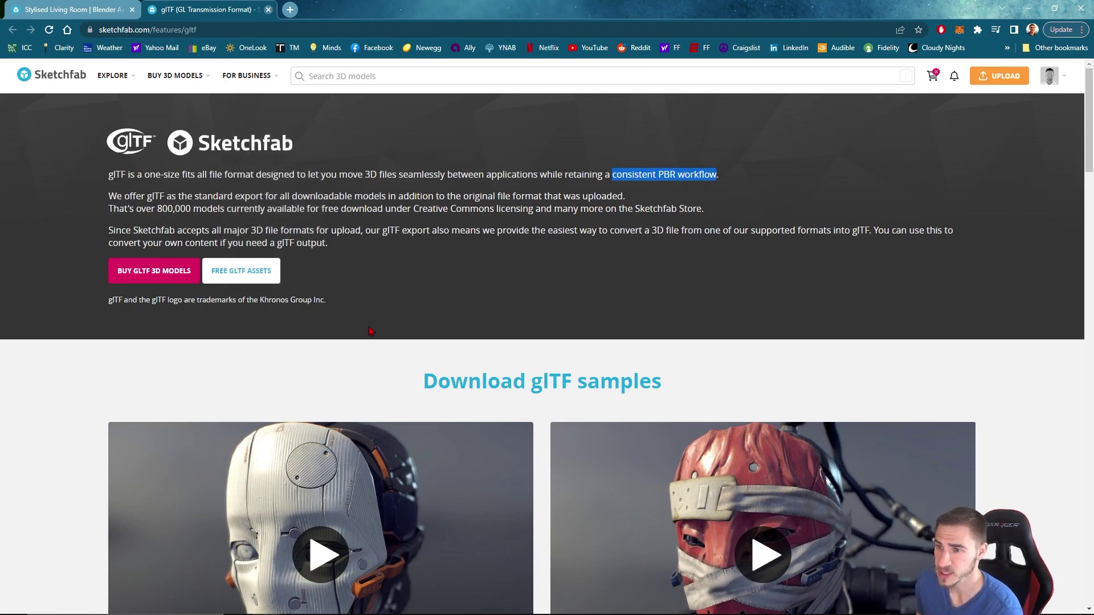
pyautogui.click(268, 10)
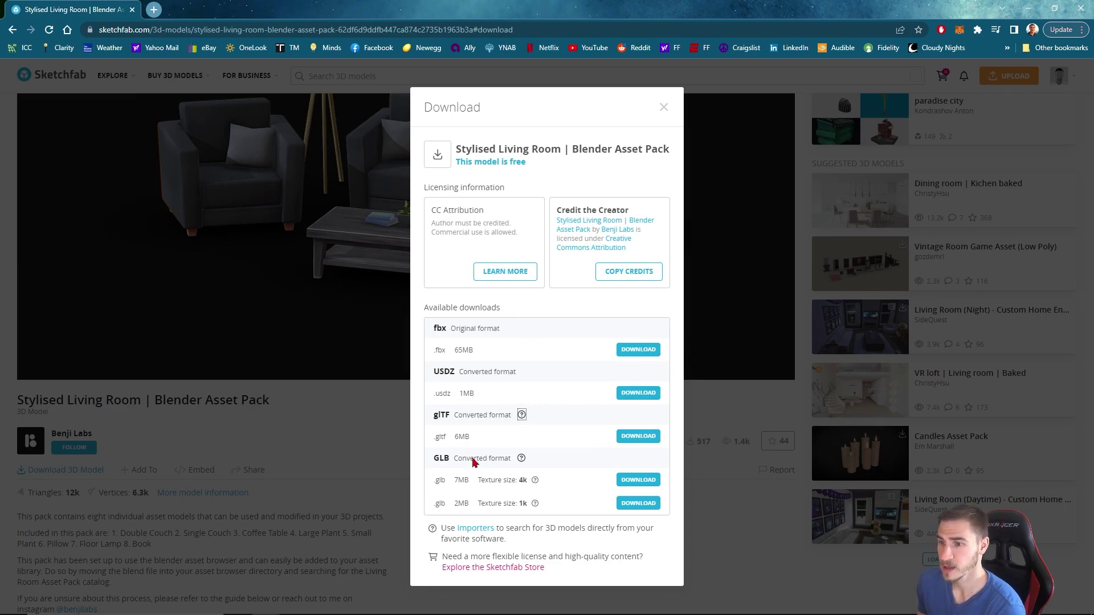
# - Weigh the 6MB glTF size against the larger fbx and download the glTF version
pyautogui.moveTo(439, 437); pyautogui.dragTo(451, 440)
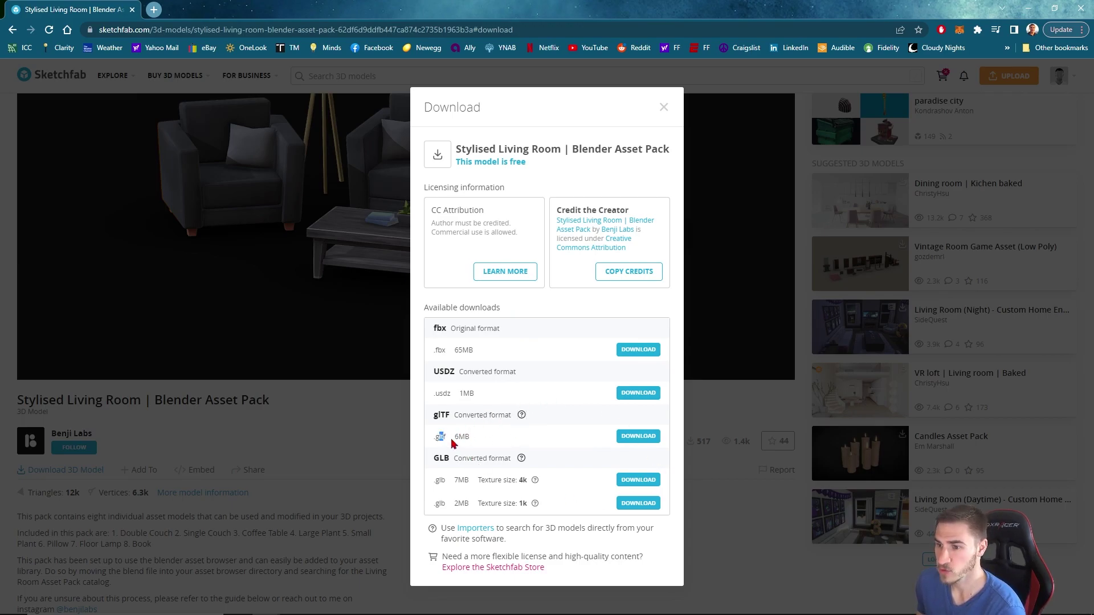
pyautogui.doubleClick(466, 440)
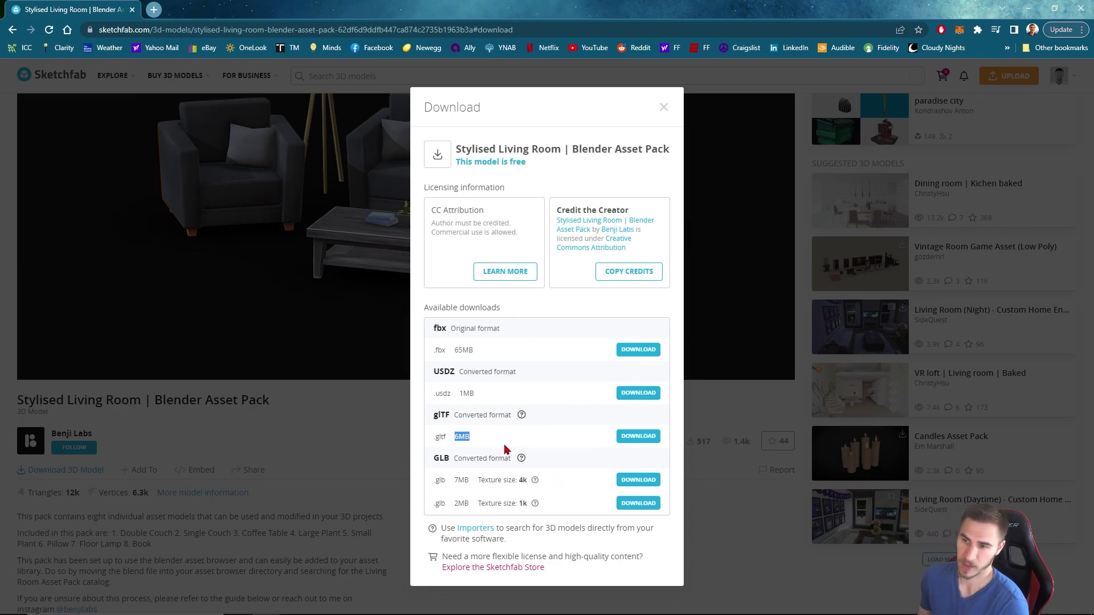
pyautogui.moveTo(469, 350); pyautogui.dragTo(459, 350)
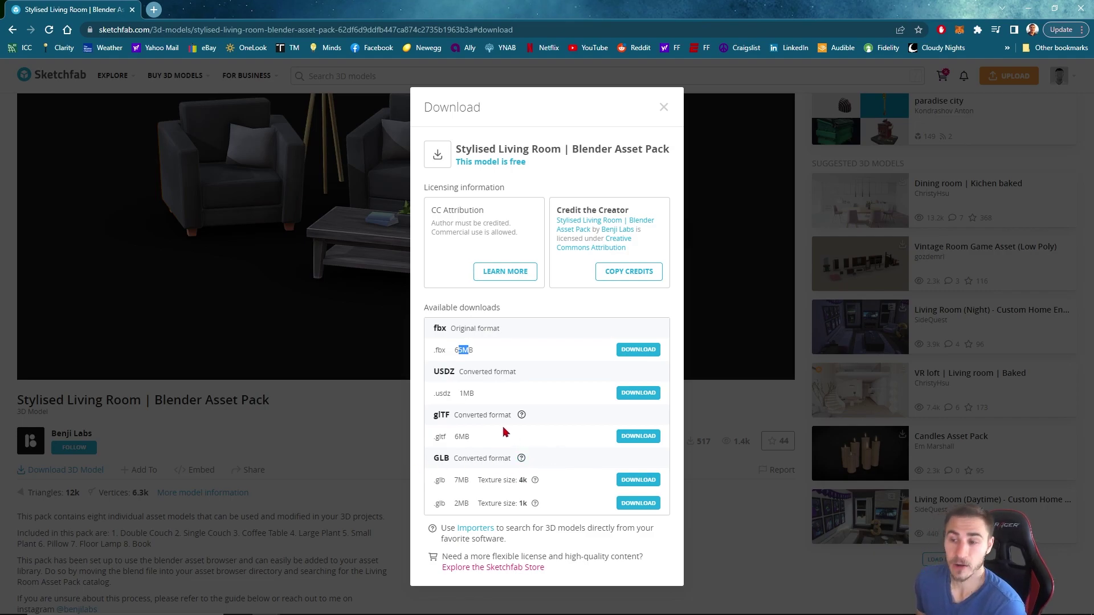
pyautogui.moveTo(455, 436); pyautogui.dragTo(465, 437)
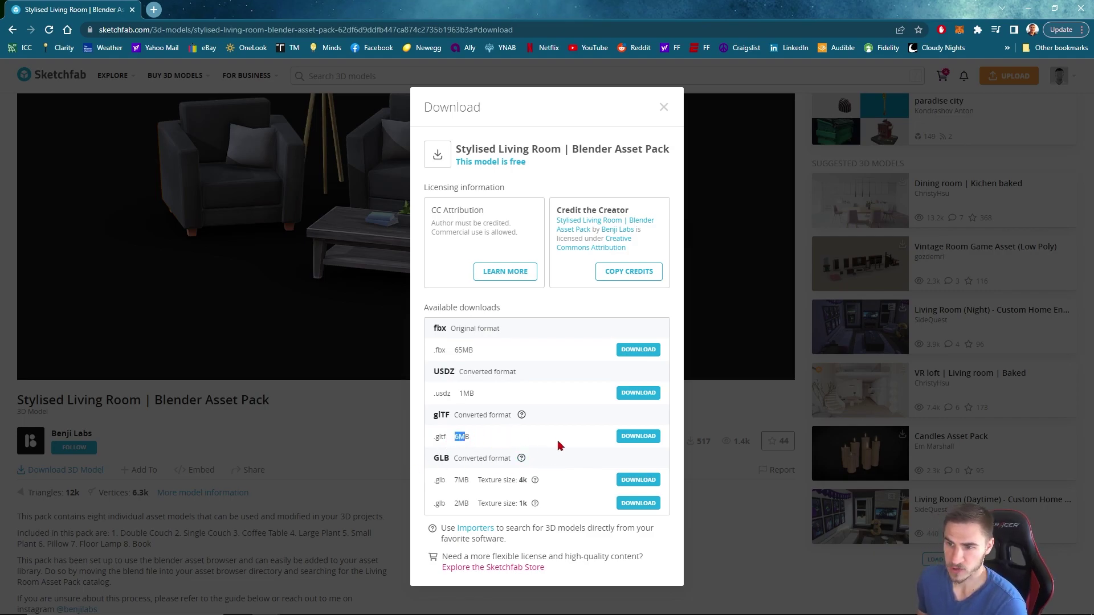
pyautogui.click(516, 439)
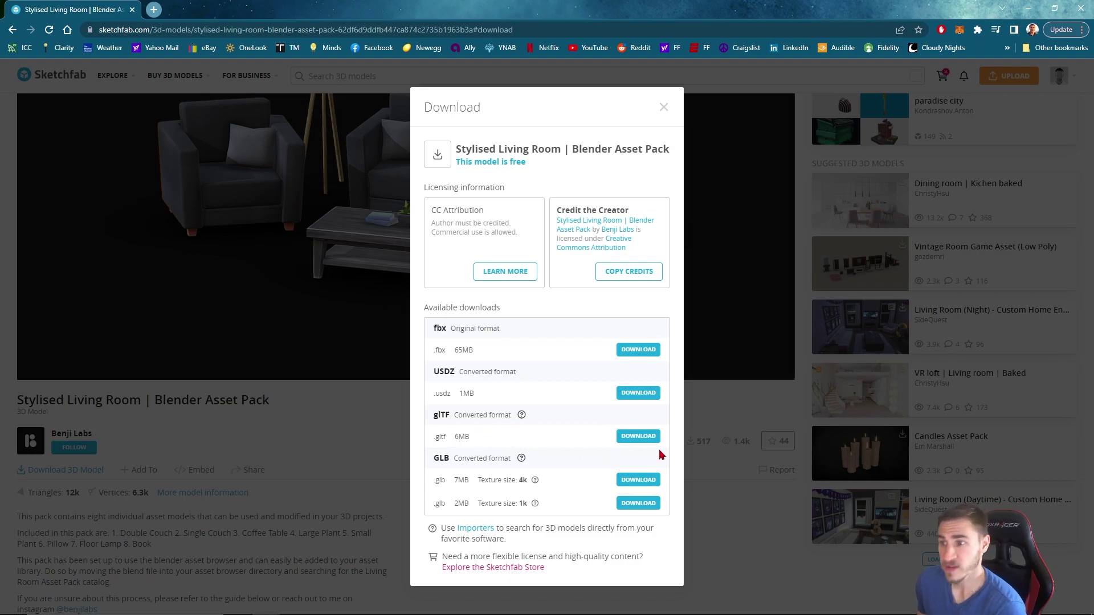
pyautogui.click(644, 437)
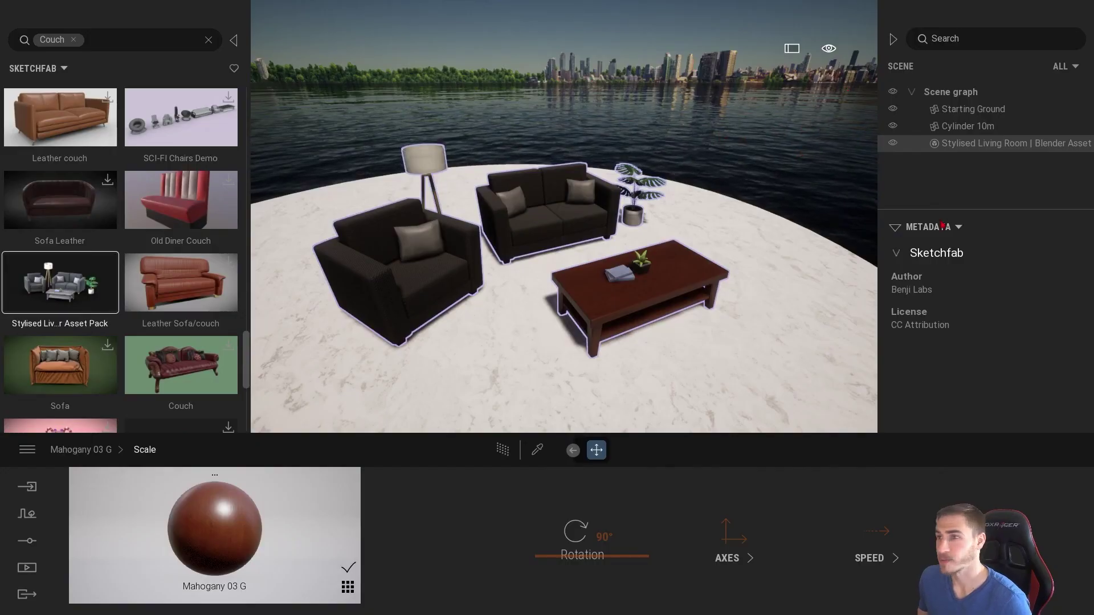
# - Hide the side panels, slide the furniture set back on the platform, and start a geometry import
pyautogui.click(893, 346)
pyautogui.click(893, 39)
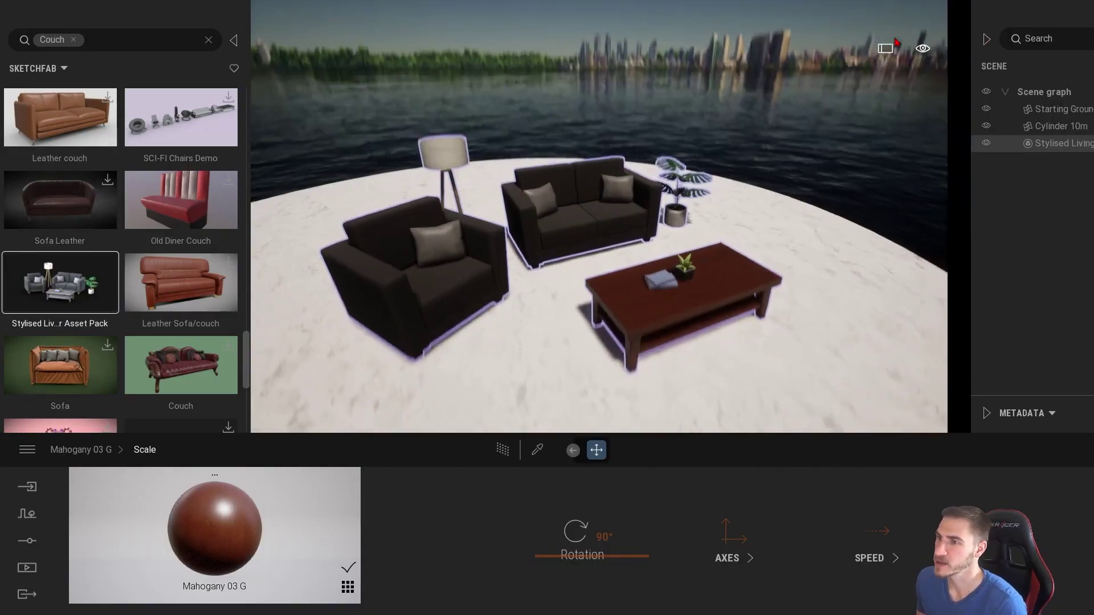
pyautogui.click(234, 41)
pyautogui.scroll(-4, 594, 155)
pyautogui.scroll(-3, 595, 155)
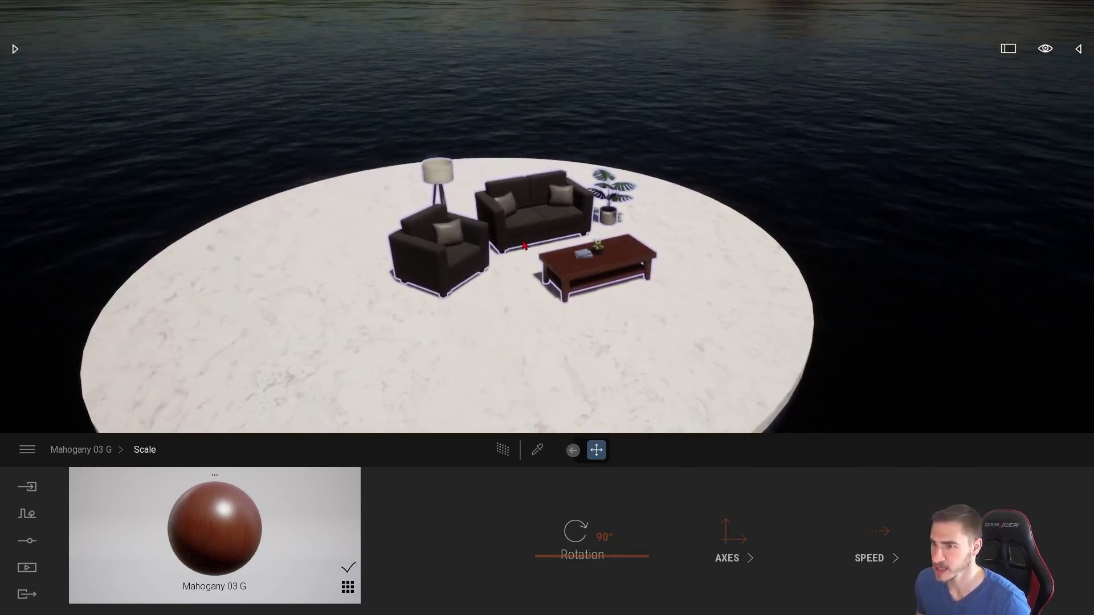
pyautogui.moveTo(524, 228)
pyautogui.moveTo(529, 270); pyautogui.dragTo(519, 230)
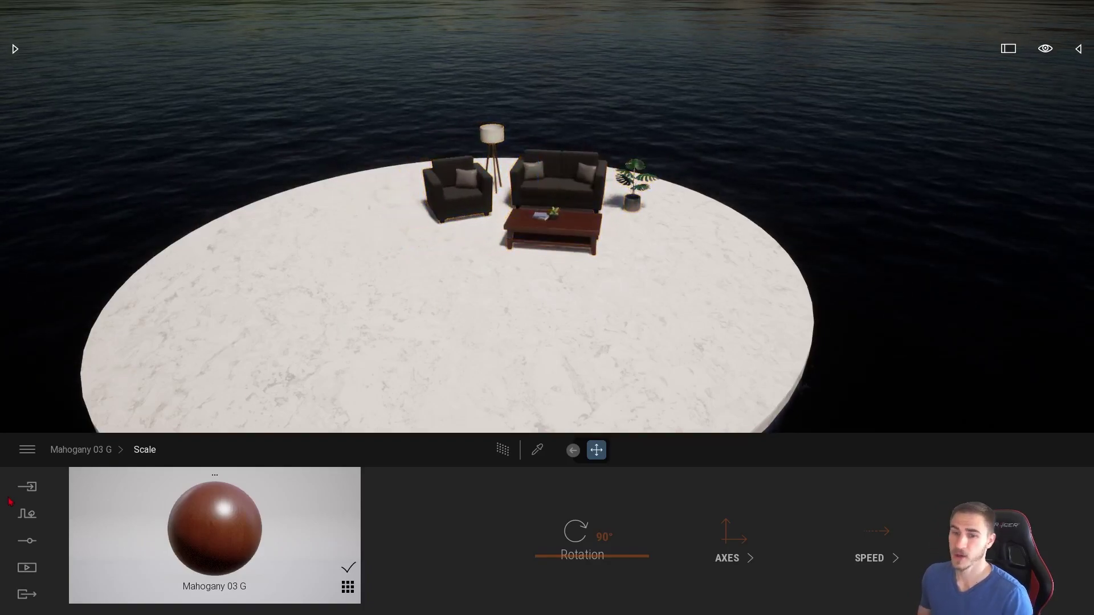
pyautogui.click(27, 486)
pyautogui.click(141, 548)
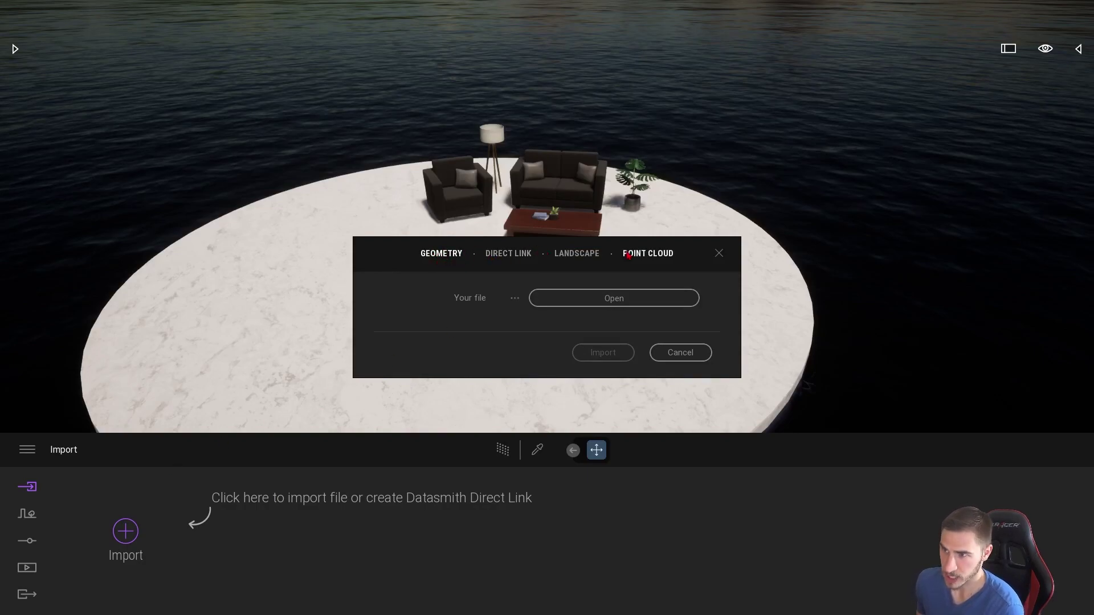
# - Browse via the pasted 94_Sketch Fab path into the asset pack folder and pick scene.gltf
pyautogui.click(564, 301)
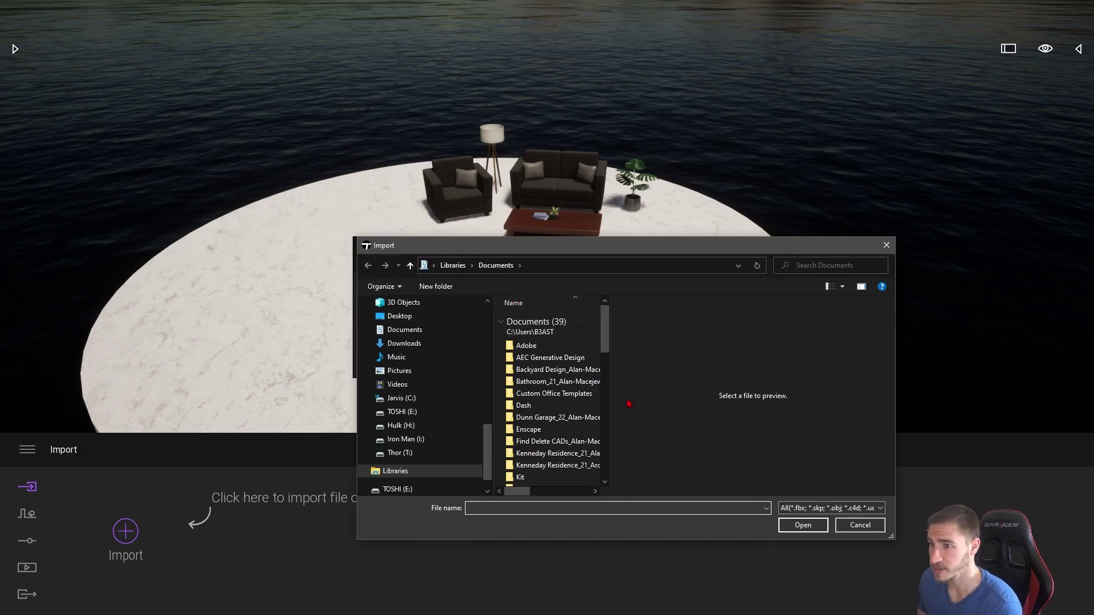
pyautogui.scroll(-6, 605, 391)
pyautogui.moveTo(610, 393); pyautogui.dragTo(773, 367)
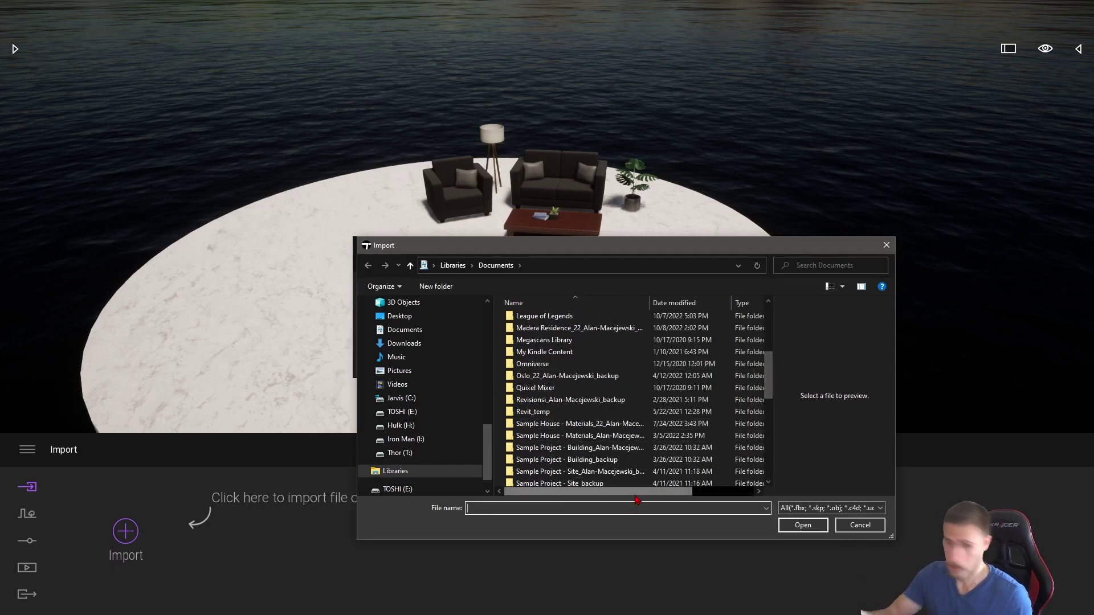
pyautogui.write('T:\\YouTube\\_3_Twinmotion Tutorials\\94_Sketch Fab')
pyautogui.press('Return')
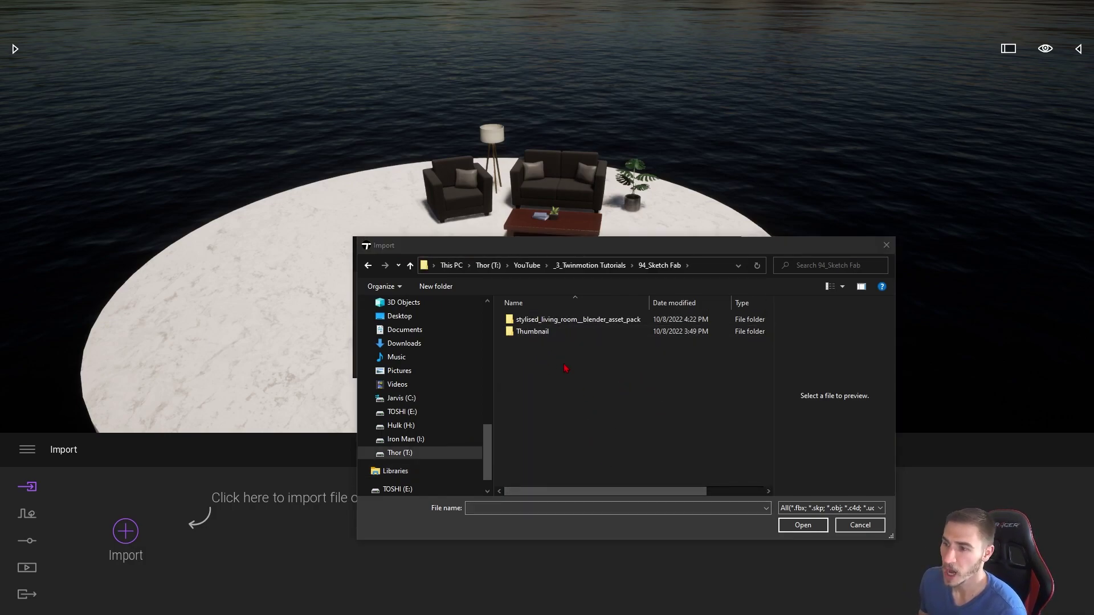
pyautogui.click(559, 320)
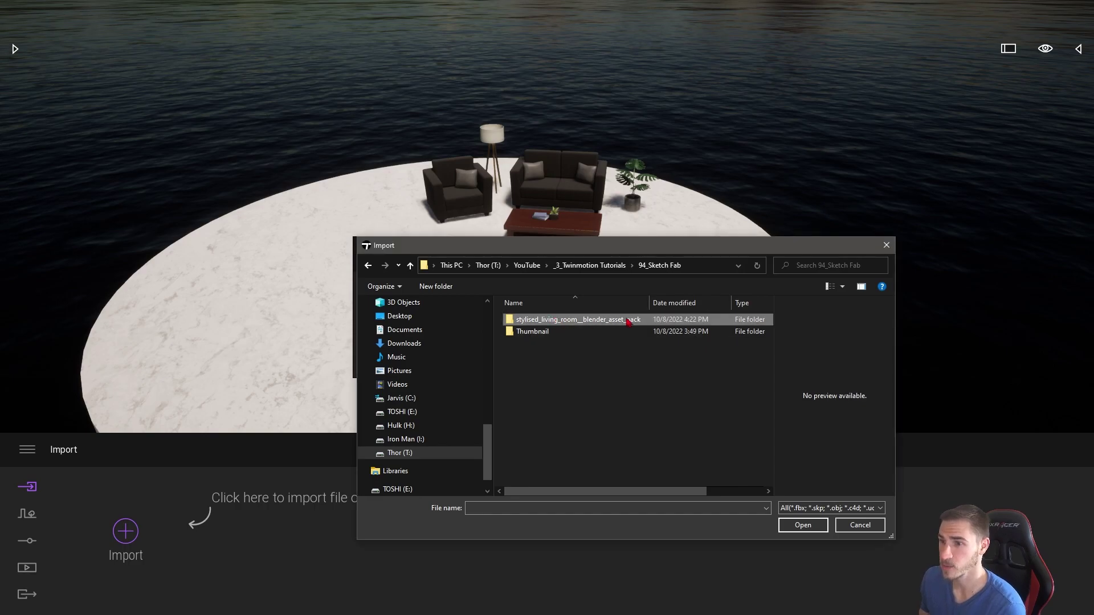
pyautogui.press('Return')
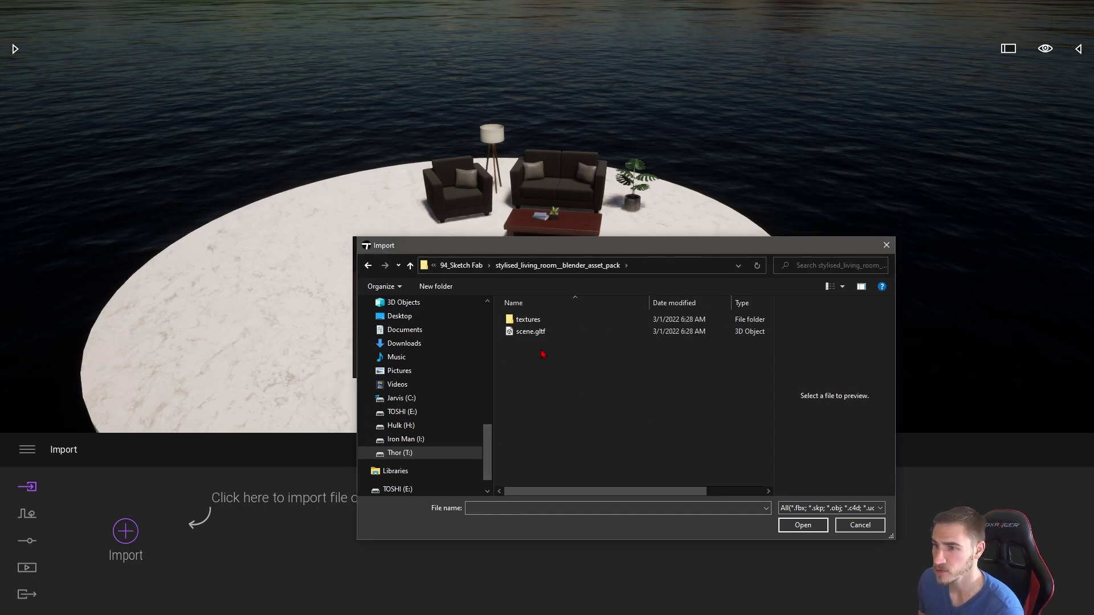
pyautogui.click(520, 333)
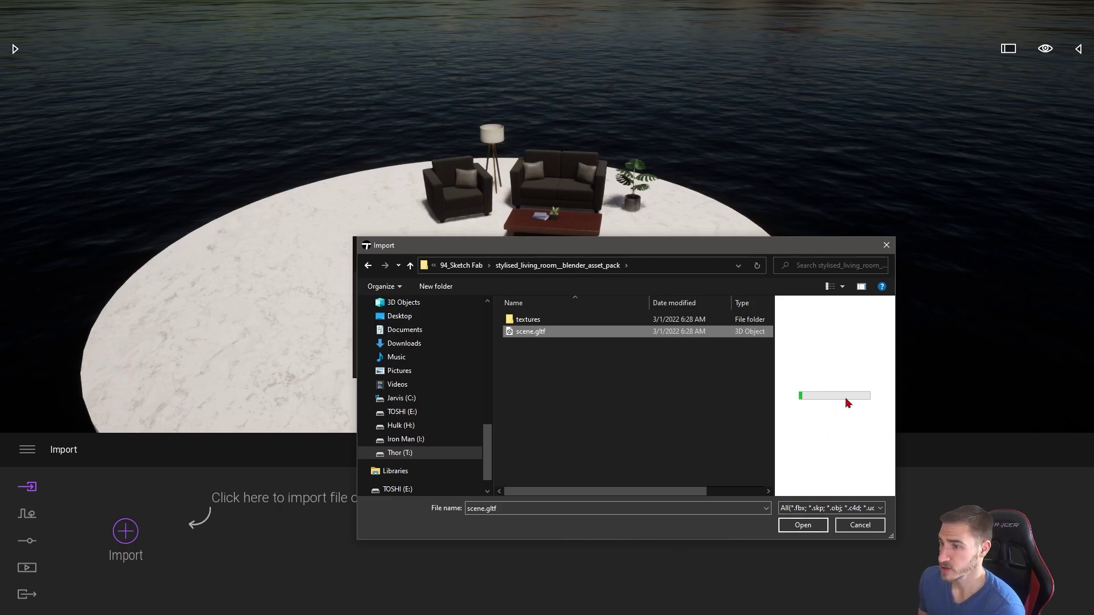
pyautogui.click(804, 525)
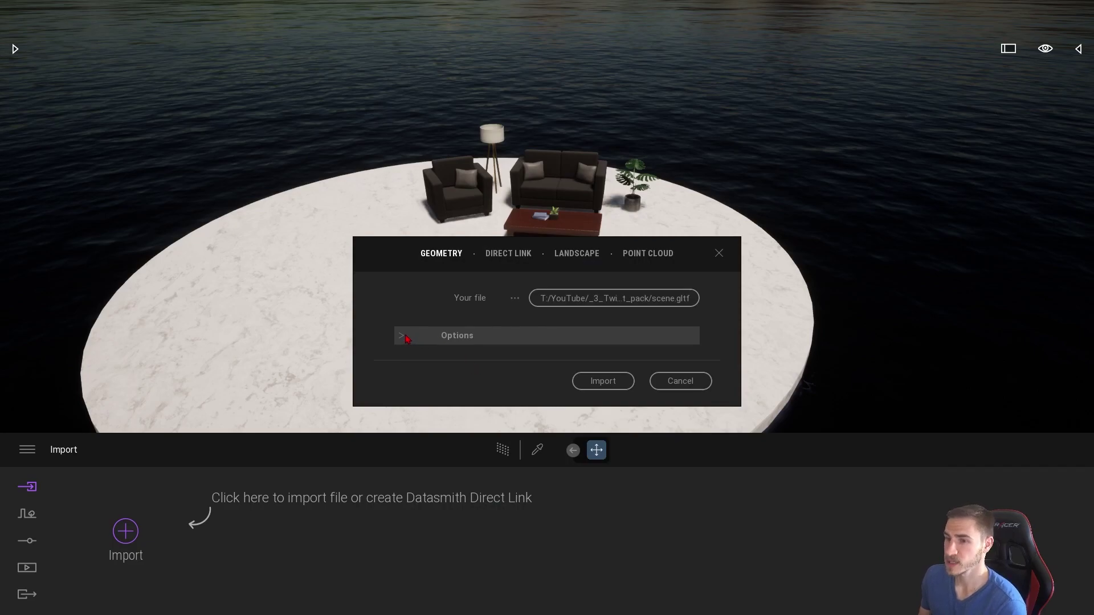
# - Import scene.gltf with Keep hierarchy, resolving material conflicts with Use scene material for all
pyautogui.click(405, 337)
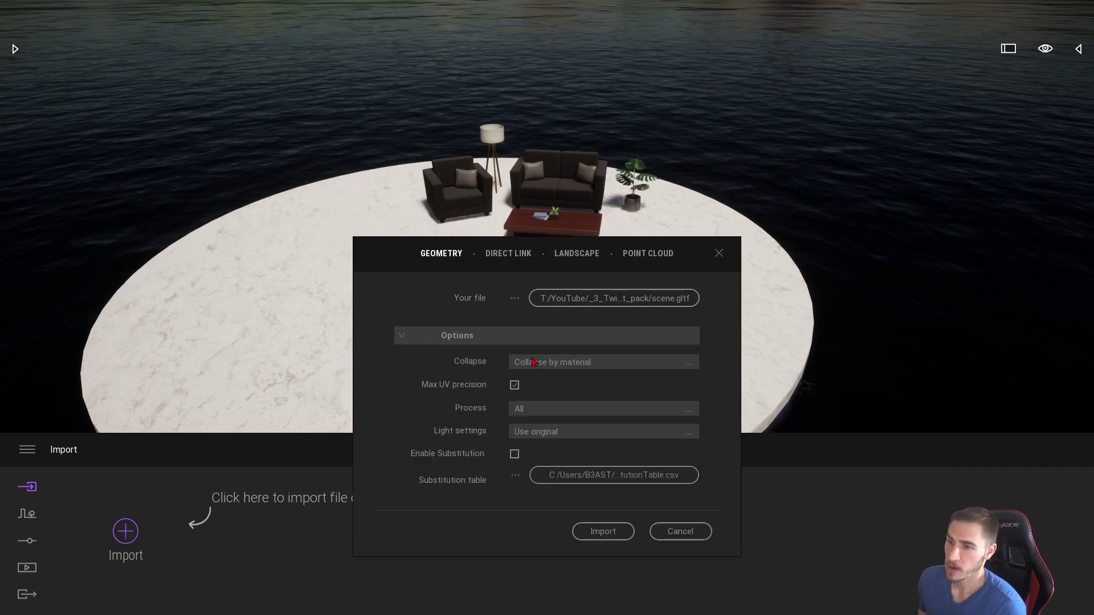
pyautogui.click(638, 363)
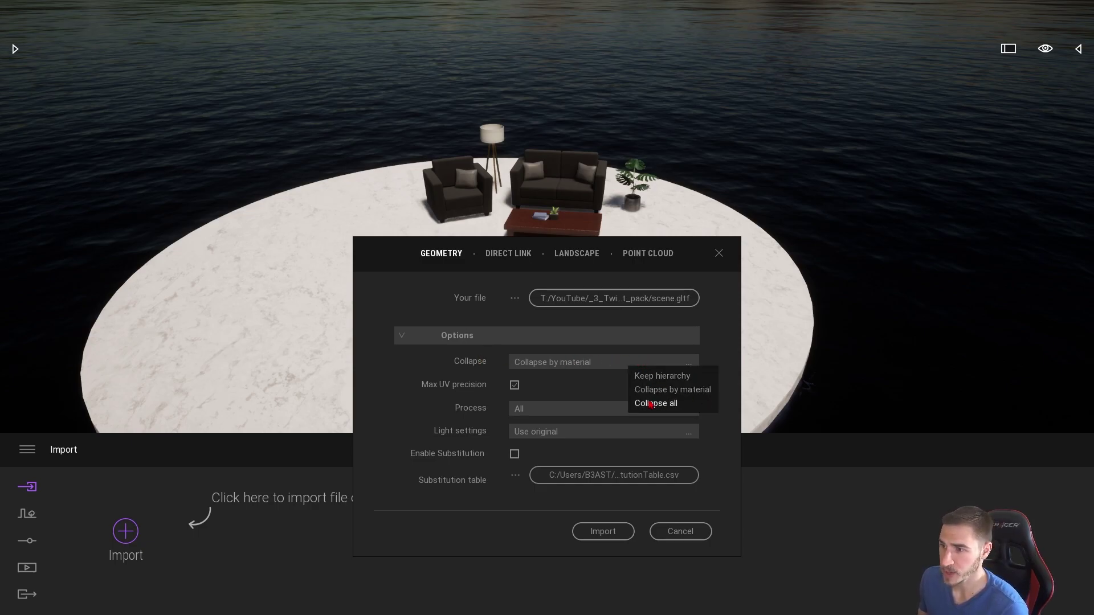
pyautogui.click(657, 378)
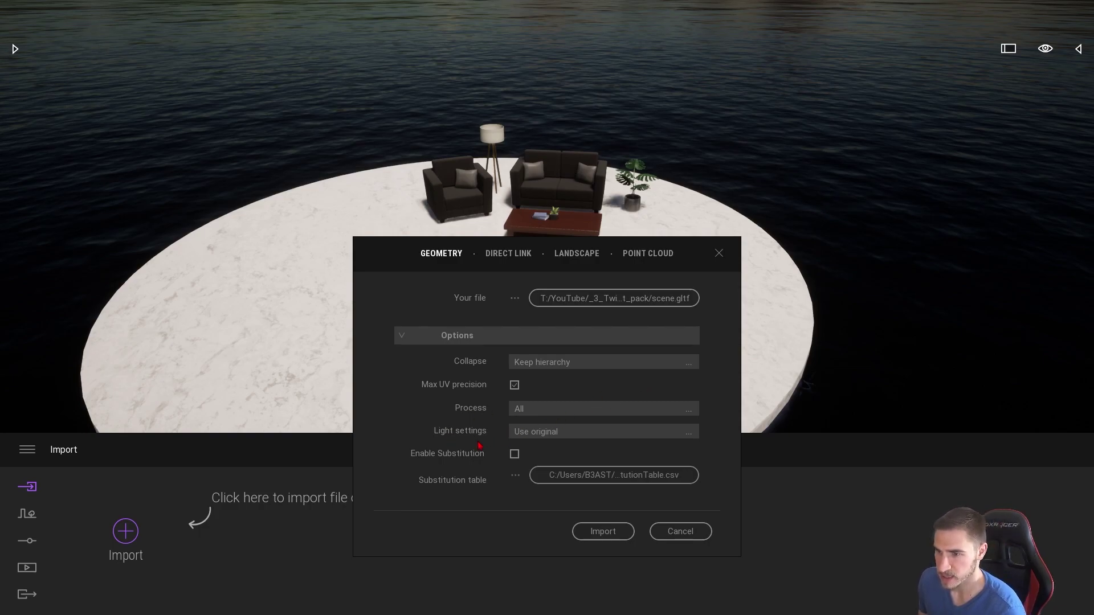
pyautogui.click(603, 531)
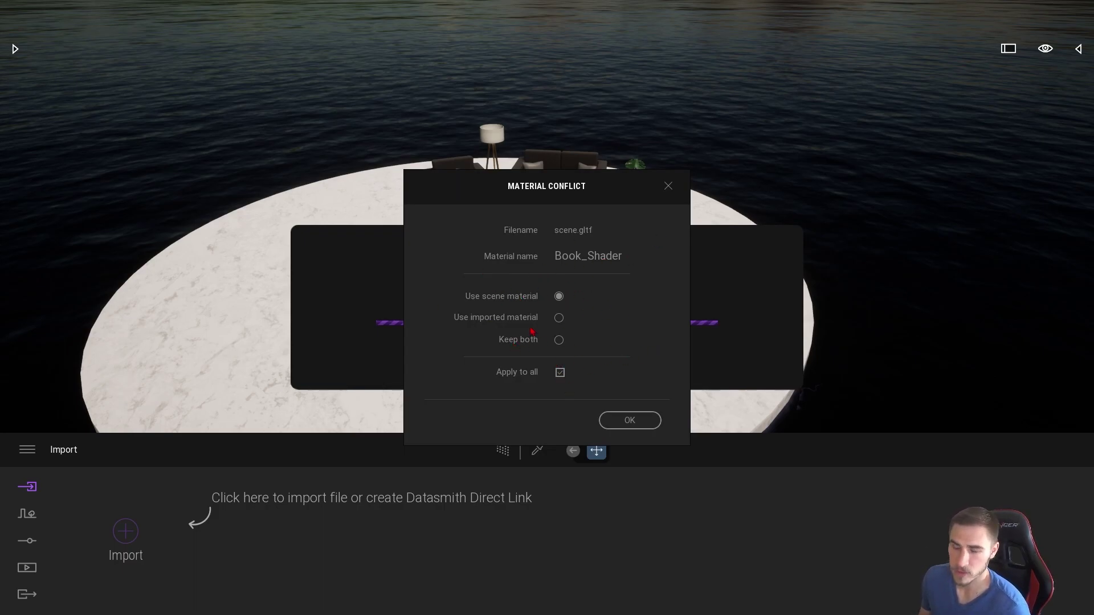
pyautogui.click(653, 420)
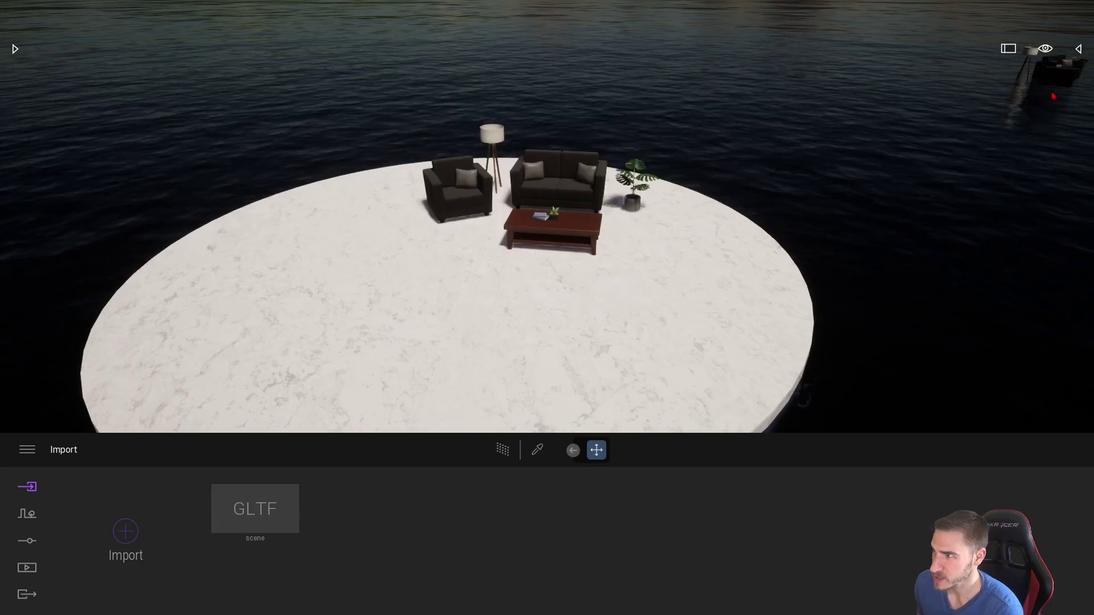
# - Select the imported furniture group on the water, browse its Scene hierarchy, and collapse the scene folder
pyautogui.moveTo(670, 320); pyautogui.dragTo(795, 225, button='right')
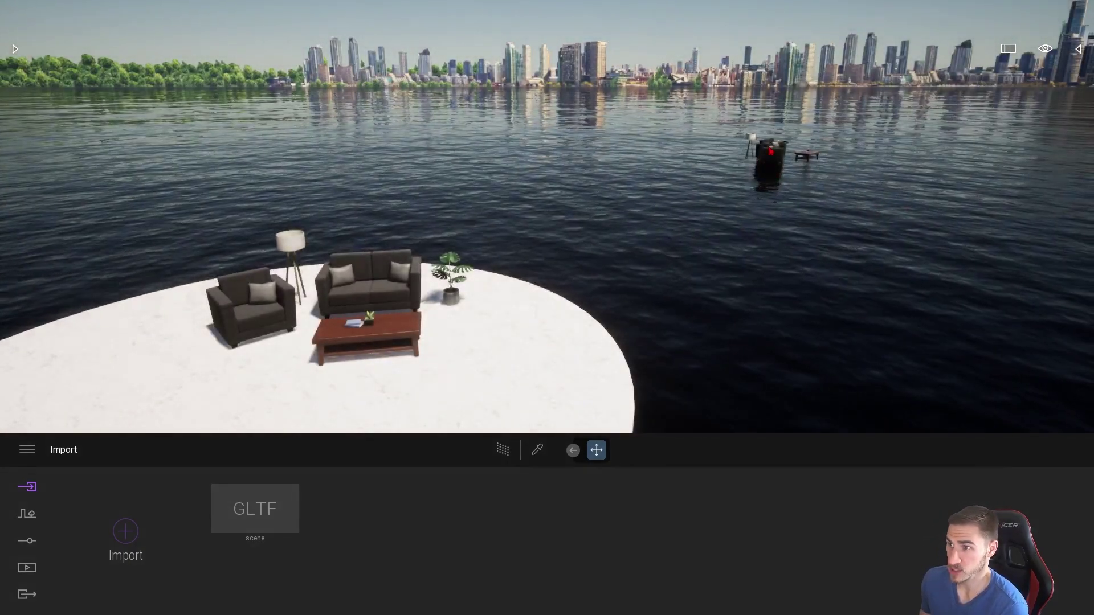
pyautogui.click(770, 152)
pyautogui.click(807, 201)
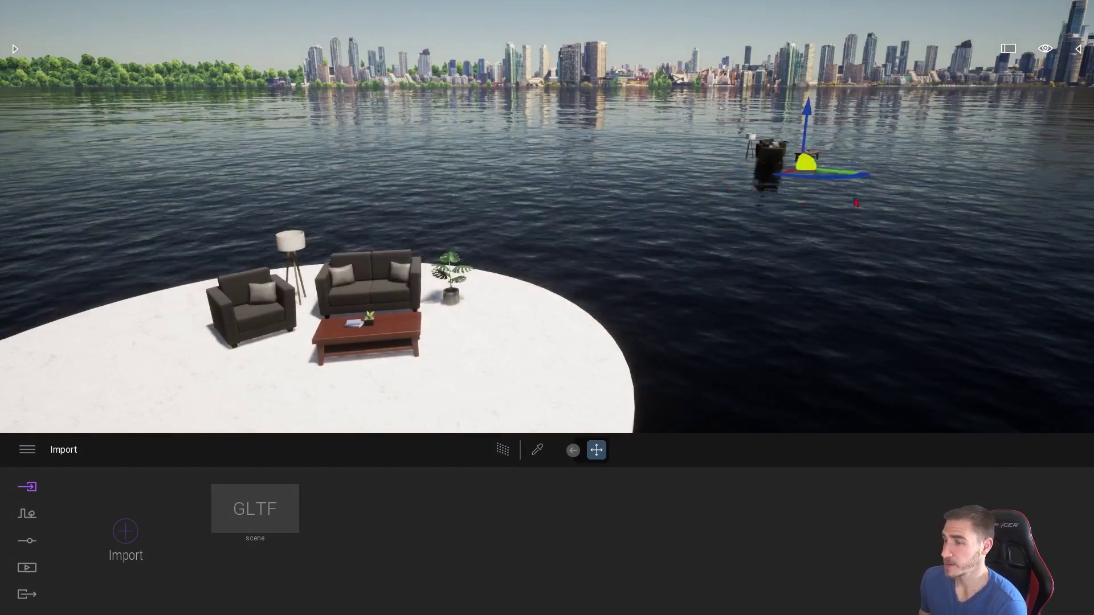
pyautogui.click(1080, 50)
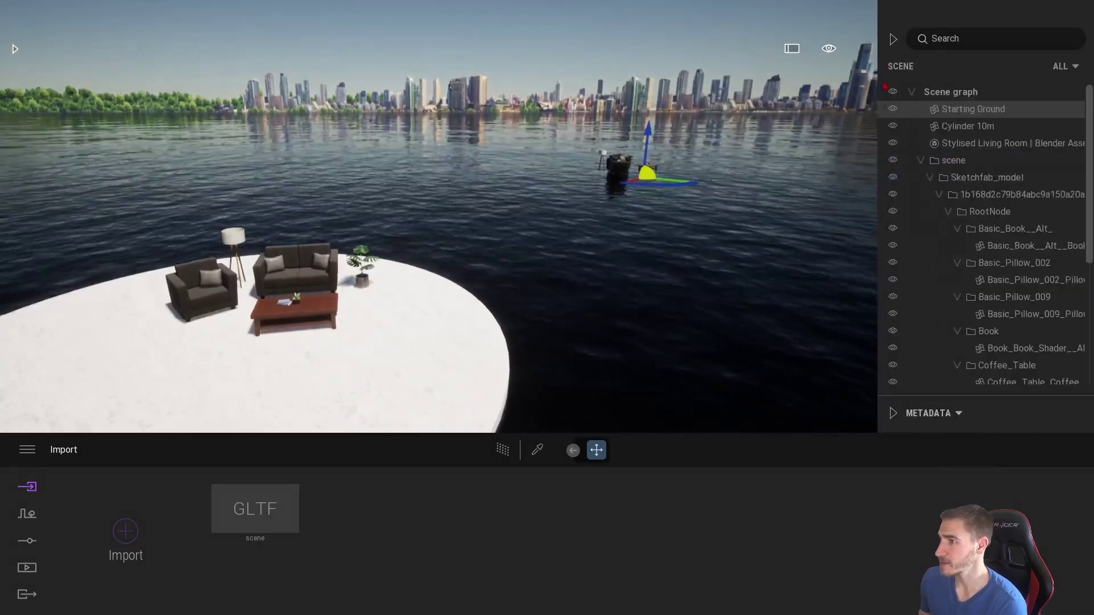
pyautogui.scroll(-4, 1009, 276)
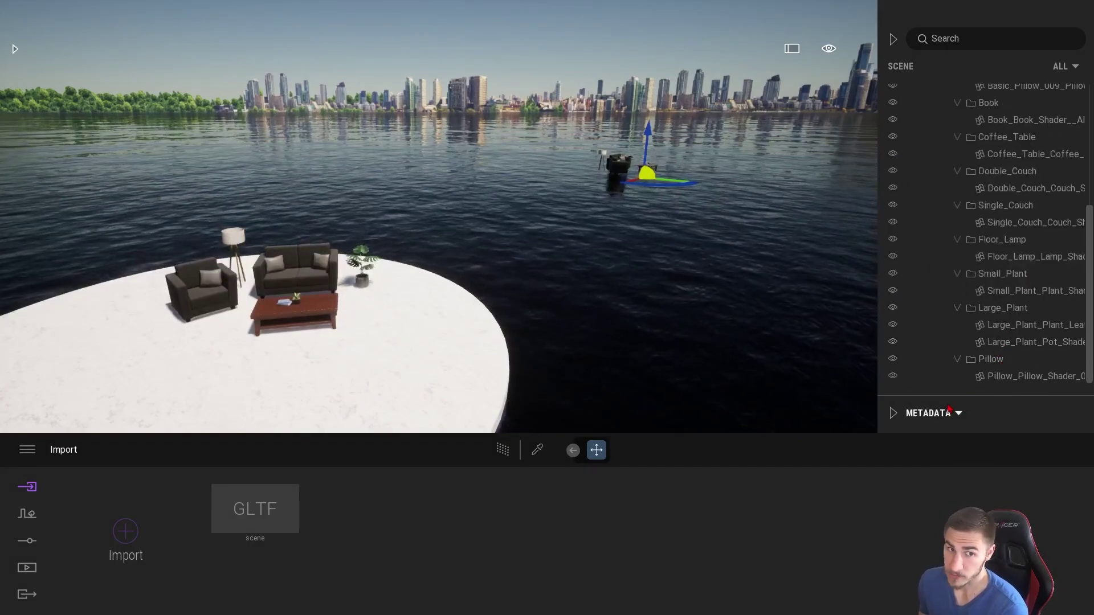
pyautogui.scroll(3, 994, 352)
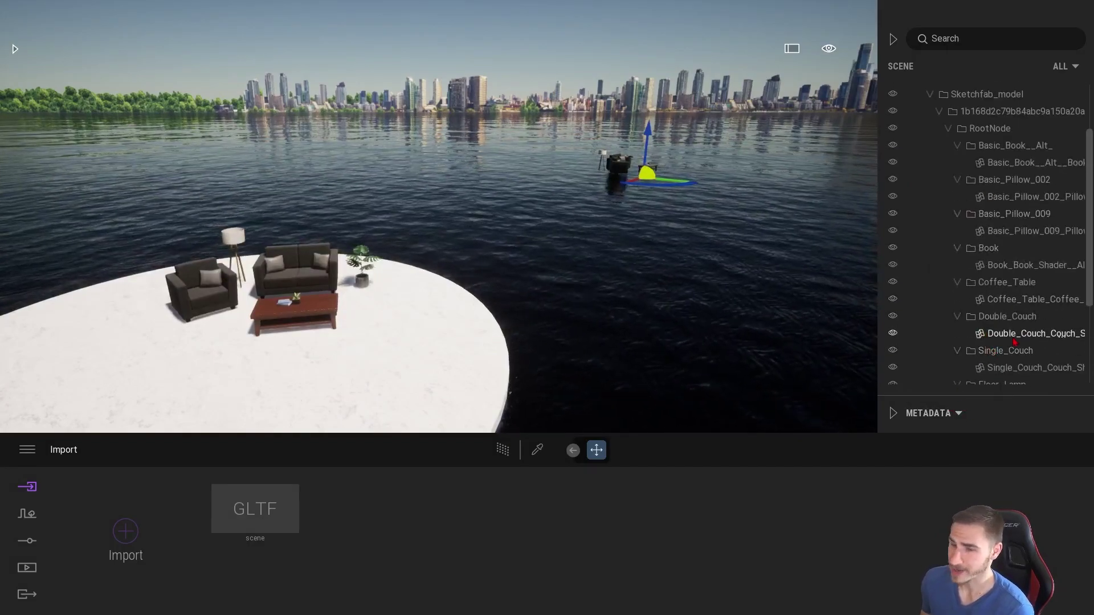
pyautogui.scroll(-1, 1035, 280)
pyautogui.scroll(2, 1037, 279)
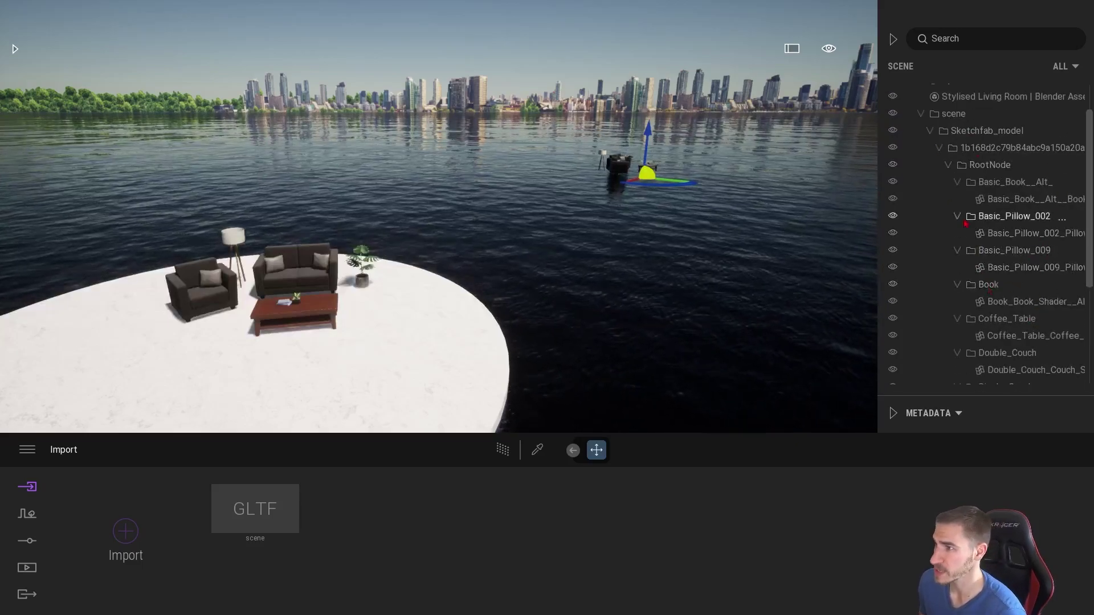
pyautogui.scroll(2, 969, 217)
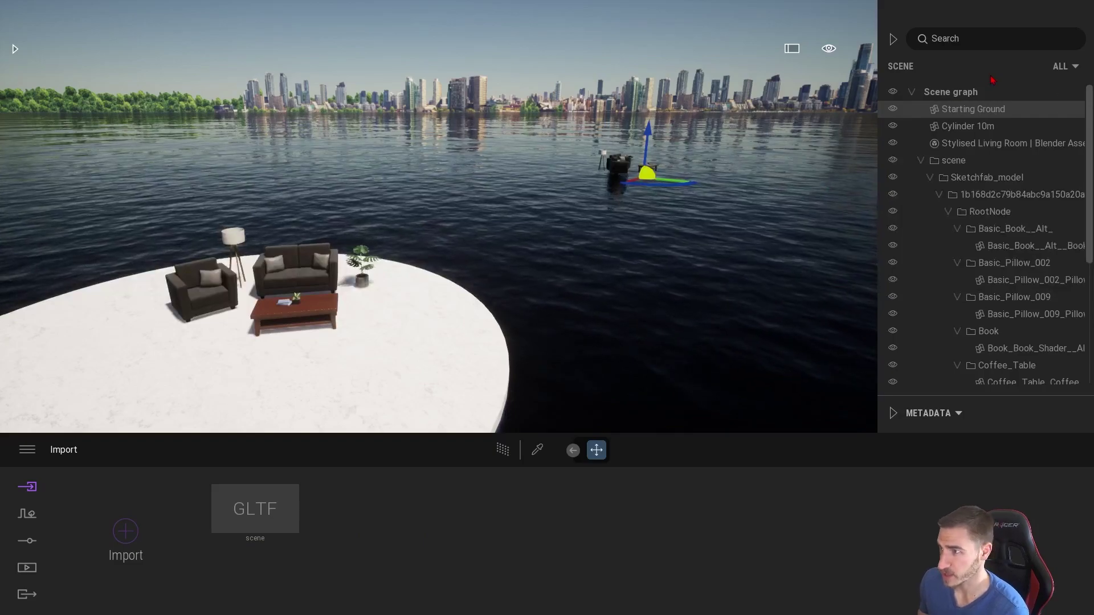
pyautogui.click(921, 162)
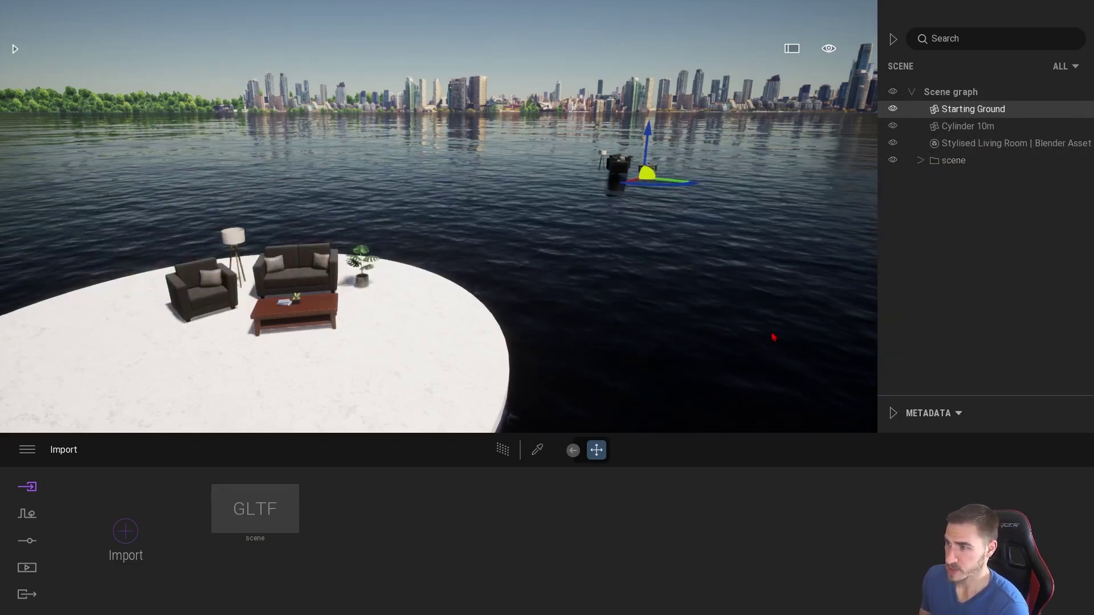
# - Select the imported scene group and drag it onto the white platform
pyautogui.click(982, 163)
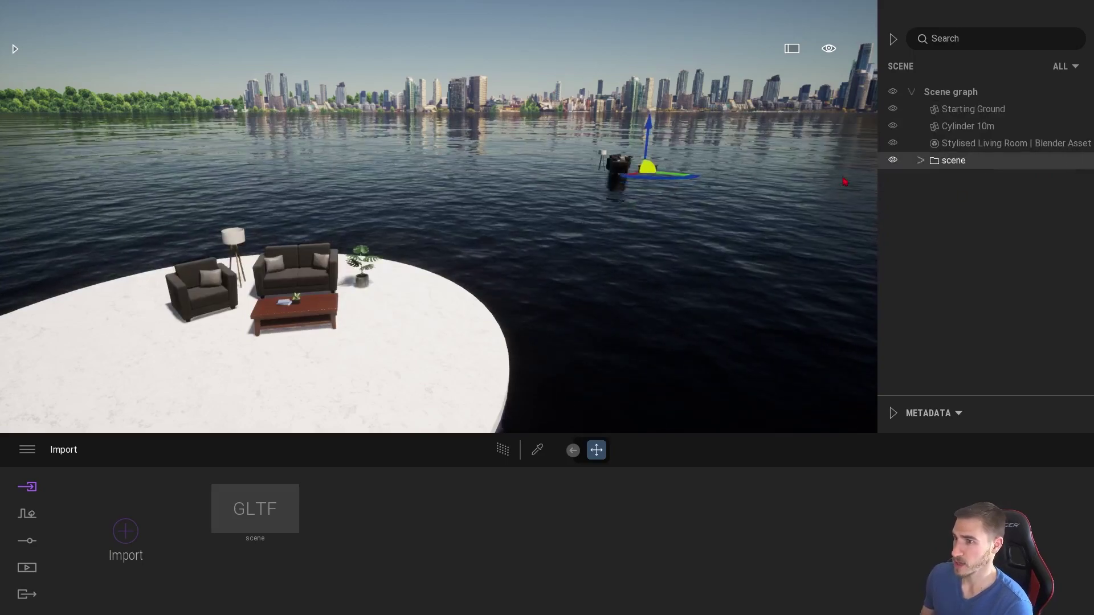
pyautogui.moveTo(656, 176); pyautogui.dragTo(320, 383)
pyautogui.moveTo(320, 383); pyautogui.dragTo(217, 402, button='right')
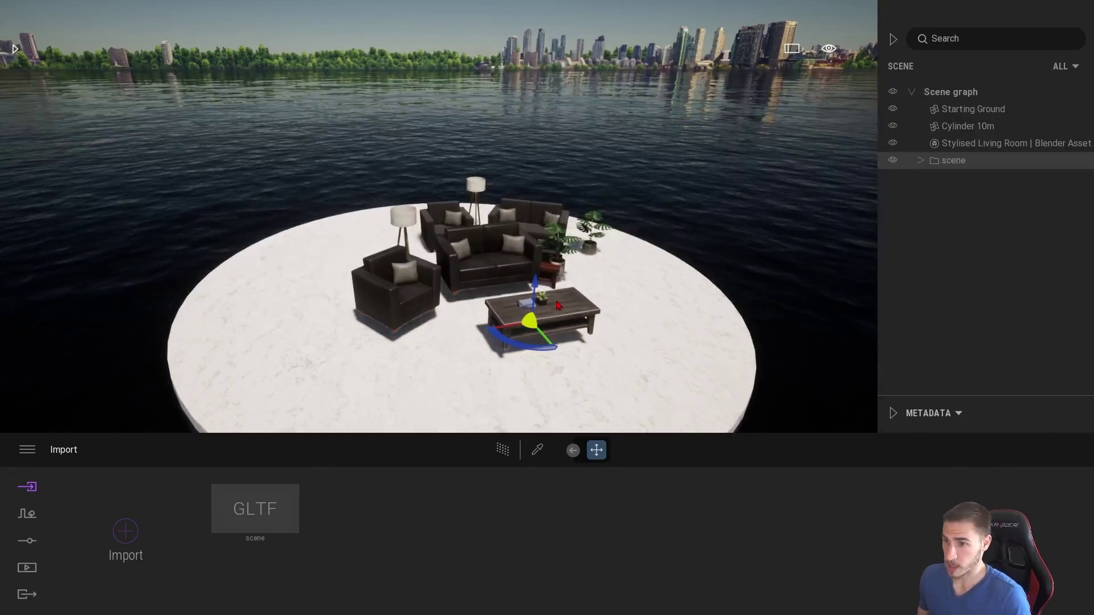
pyautogui.scroll(3, 558, 306)
pyautogui.scroll(-2, 557, 306)
pyautogui.keyDown('shift'); pyautogui.moveTo(557, 306); pyautogui.dragTo(513, 342, button='middle'); pyautogui.keyUp('shift')
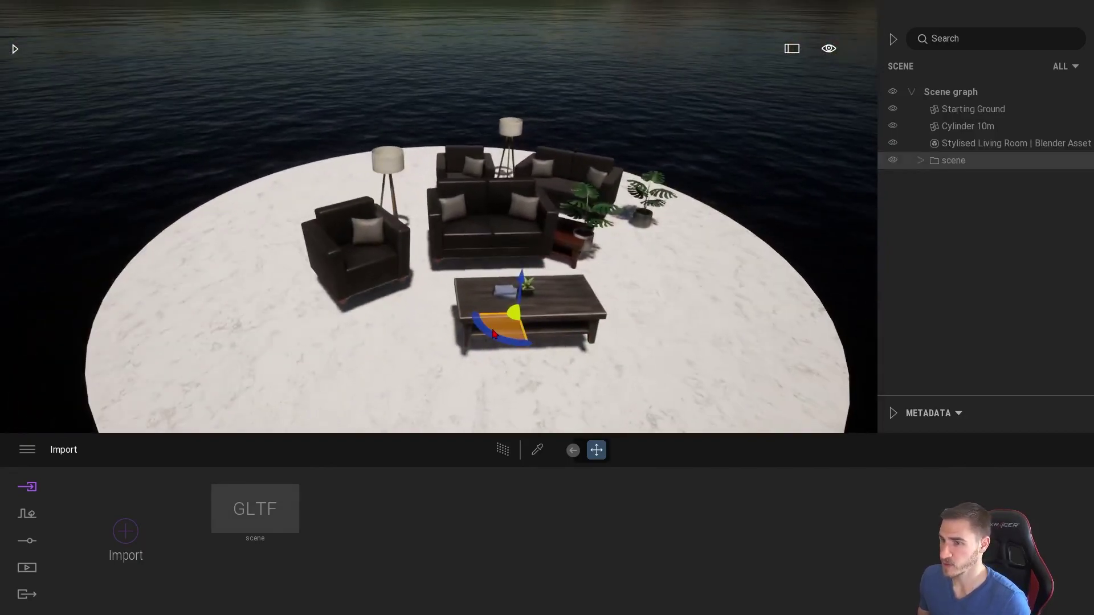
# - Rotate the imported set, shift it back, and drop it onto the ground
pyautogui.moveTo(494, 334); pyautogui.dragTo(306, 401)
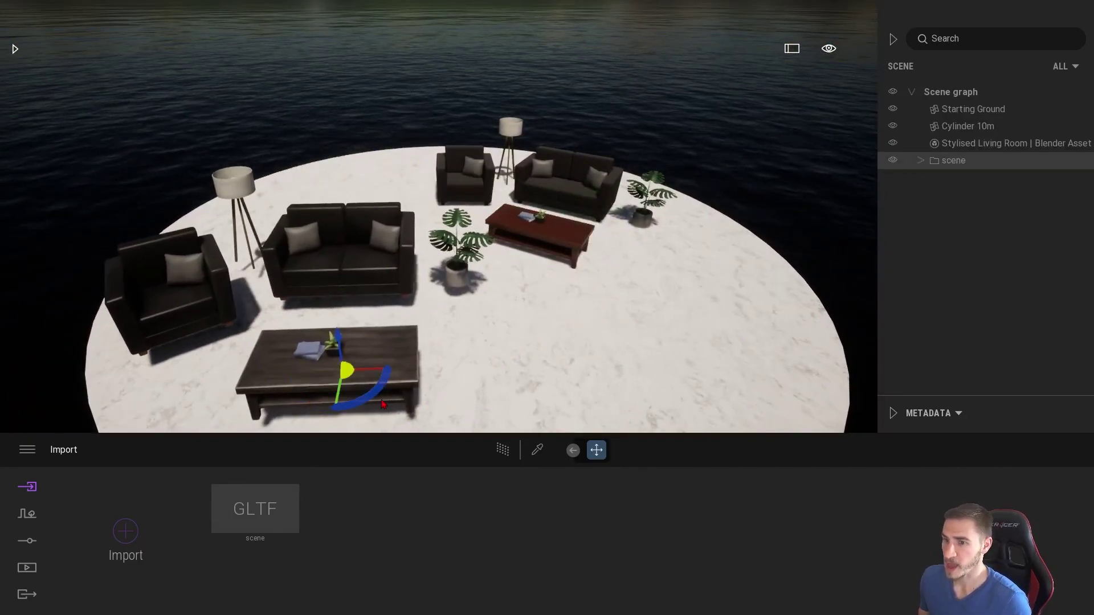
pyautogui.moveTo(379, 395); pyautogui.dragTo(422, 292)
pyautogui.keyDown('shift'); pyautogui.moveTo(421, 293); pyautogui.dragTo(471, 298, button='middle'); pyautogui.keyUp('shift')
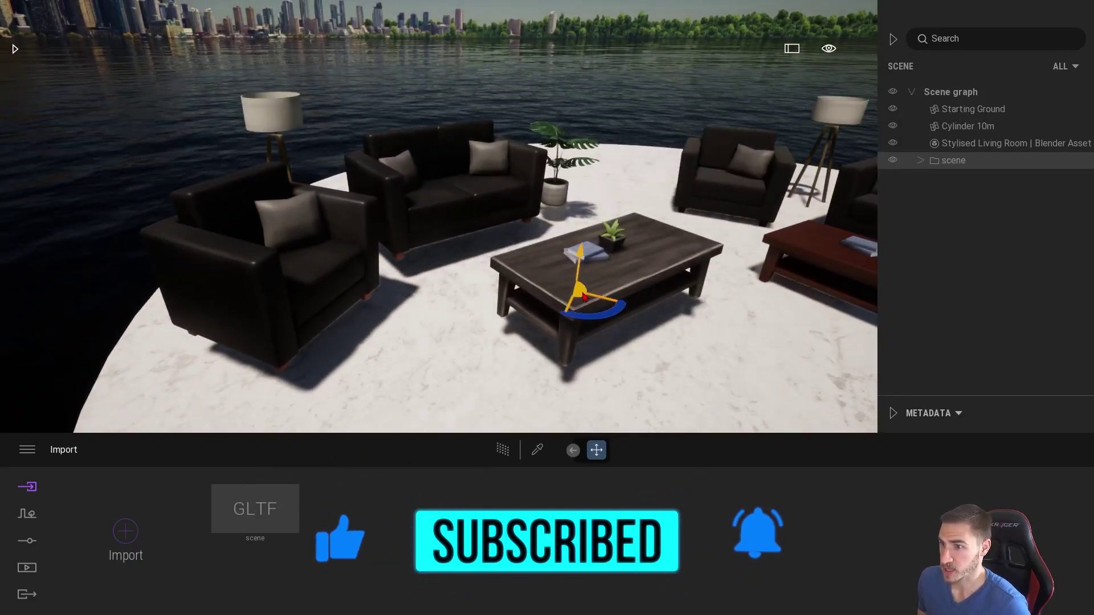
pyautogui.moveTo(583, 294); pyautogui.dragTo(585, 300)
pyautogui.moveTo(724, 347)
pyautogui.mouseDown(button='right')
pyautogui.moveTo(775, 346)
pyautogui.moveTo(709, 344)
pyautogui.mouseUp(button='right')
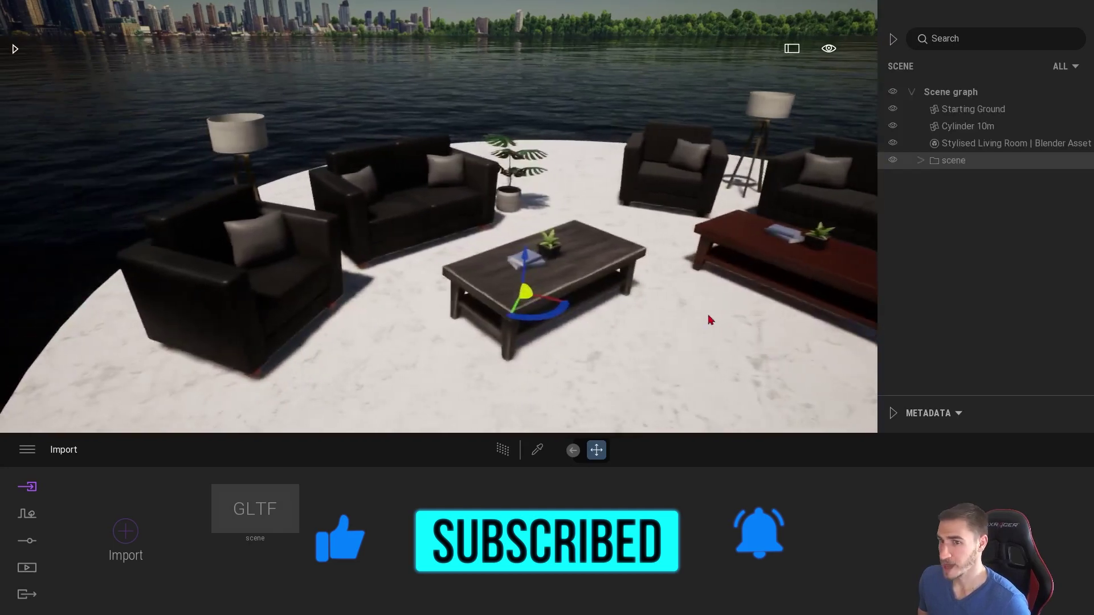
# - Expand the scene folder and select the book on the coffee table, undoing a trial move
pyautogui.click(922, 161)
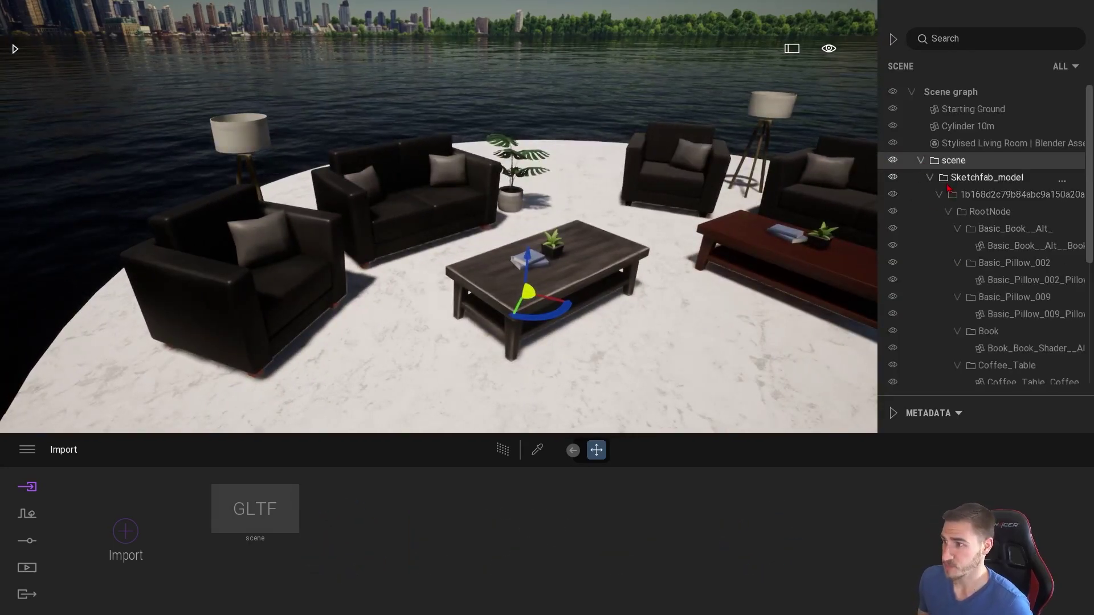
pyautogui.scroll(-3, 949, 188)
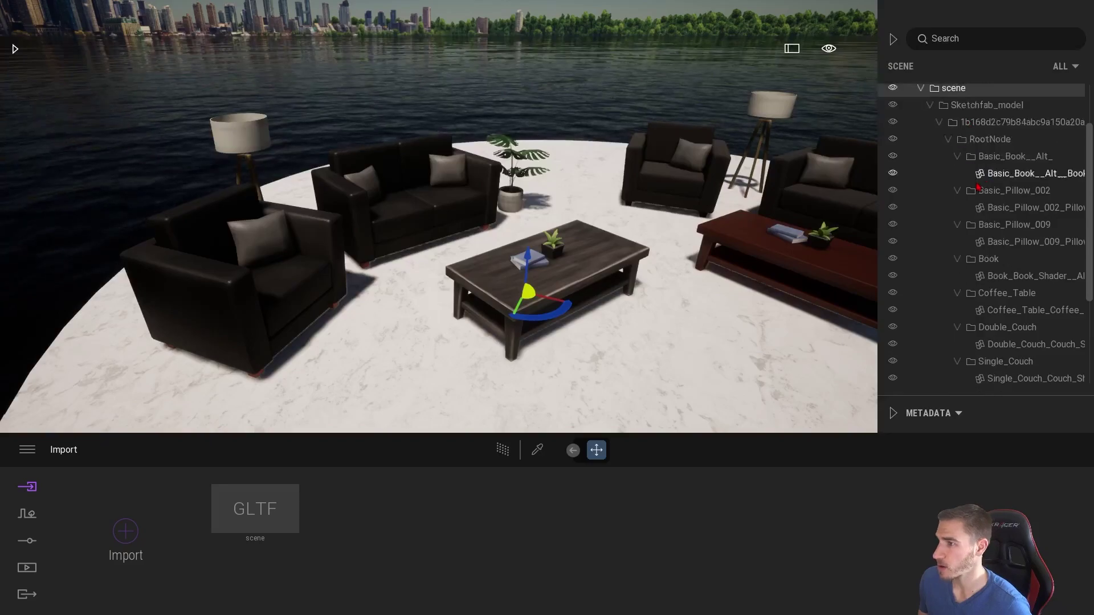
pyautogui.scroll(4, 979, 208)
pyautogui.scroll(-10, 968, 221)
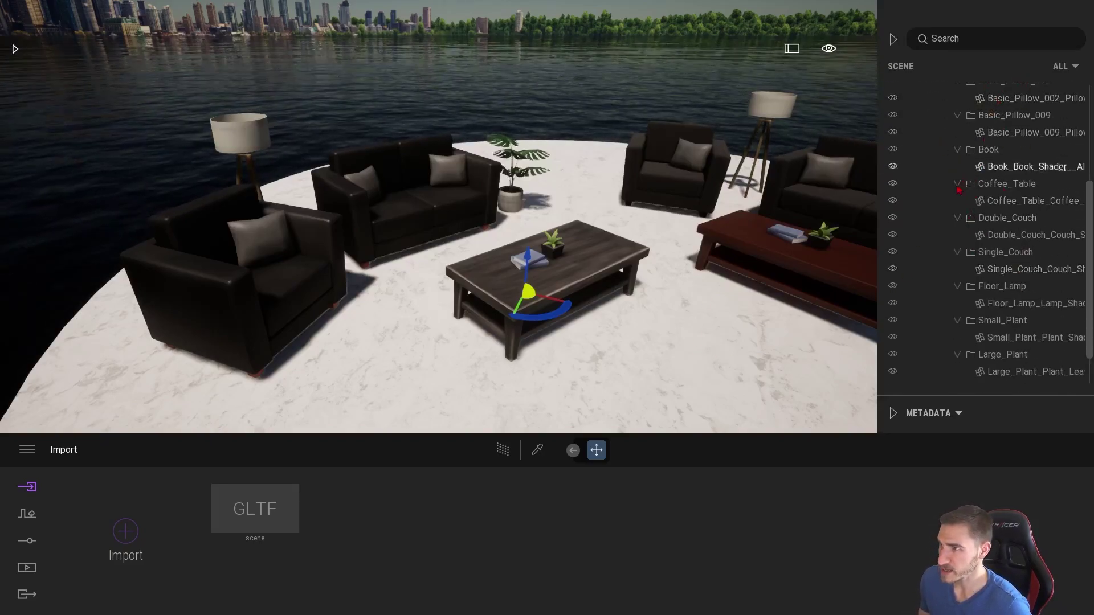
pyautogui.click(574, 87)
pyautogui.moveTo(690, 287); pyautogui.dragTo(647, 295, button='right')
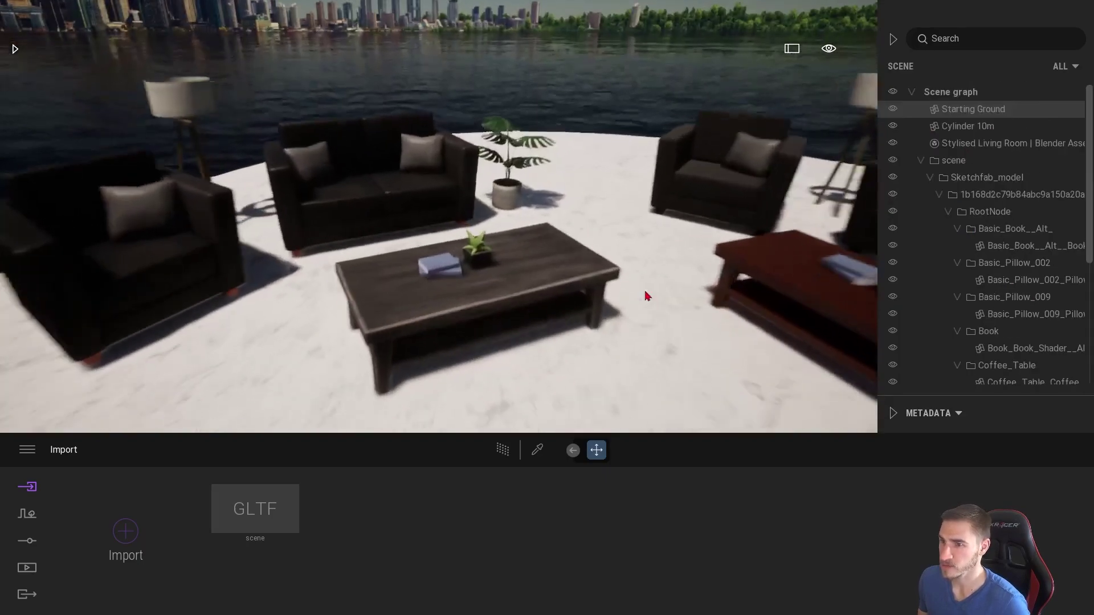
pyautogui.click(438, 270)
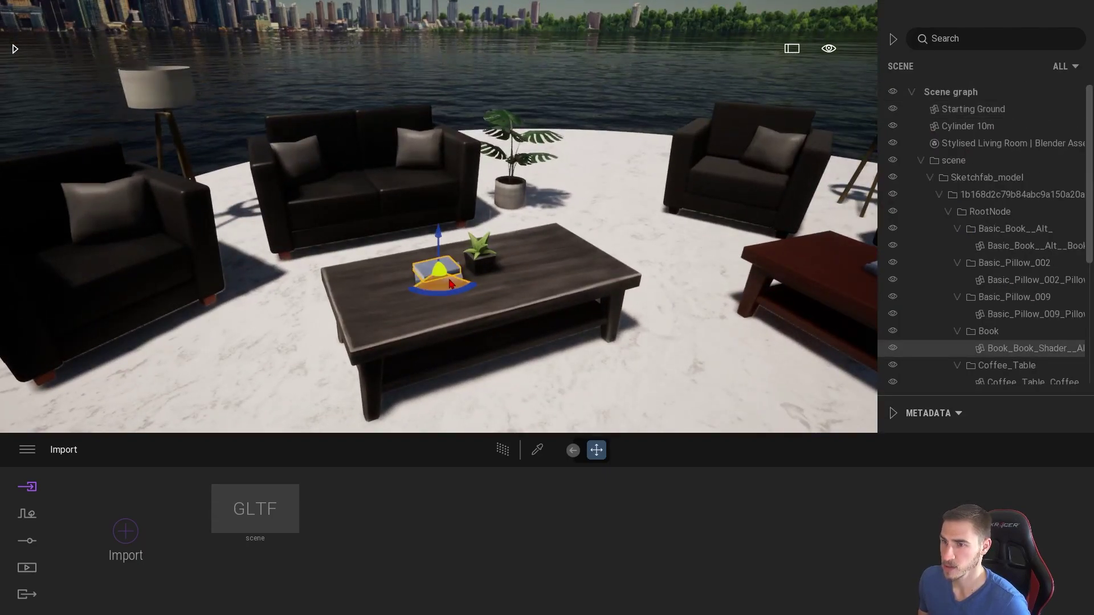
pyautogui.moveTo(444, 287); pyautogui.dragTo(506, 282)
pyautogui.hotkey('ctrl', 'z')
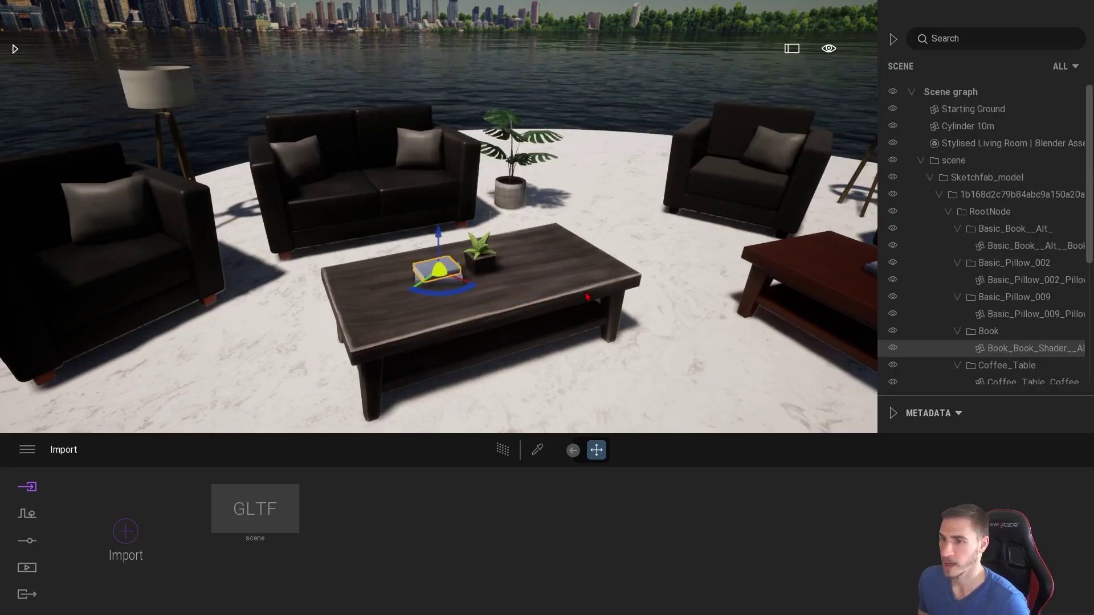
# - Select the coffee table with its book and rotate them to sit straighter between the couches
pyautogui.click(489, 271)
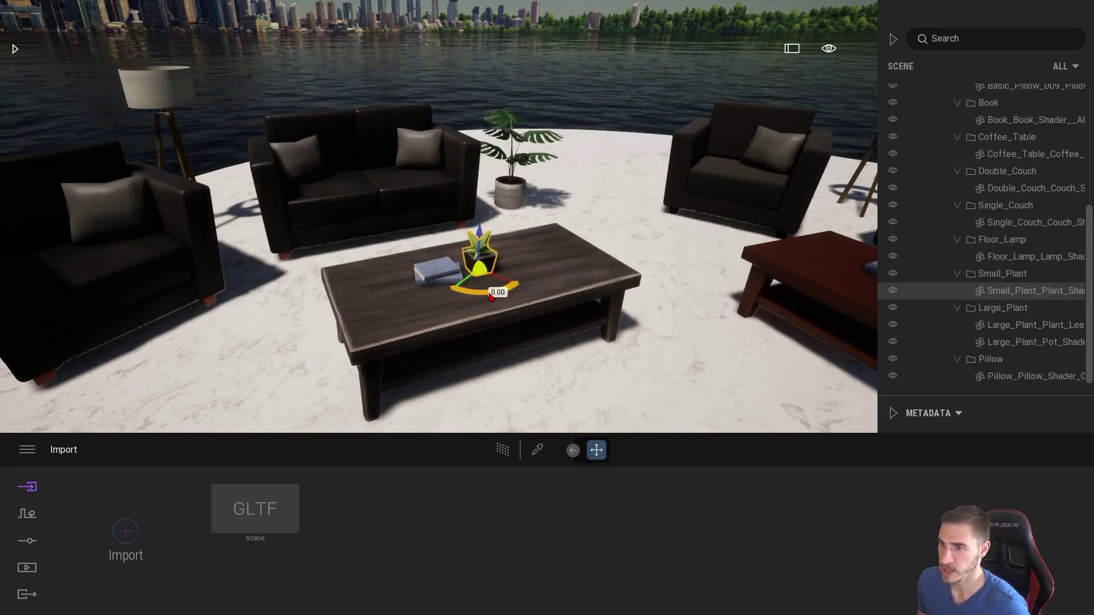
pyautogui.click(516, 188)
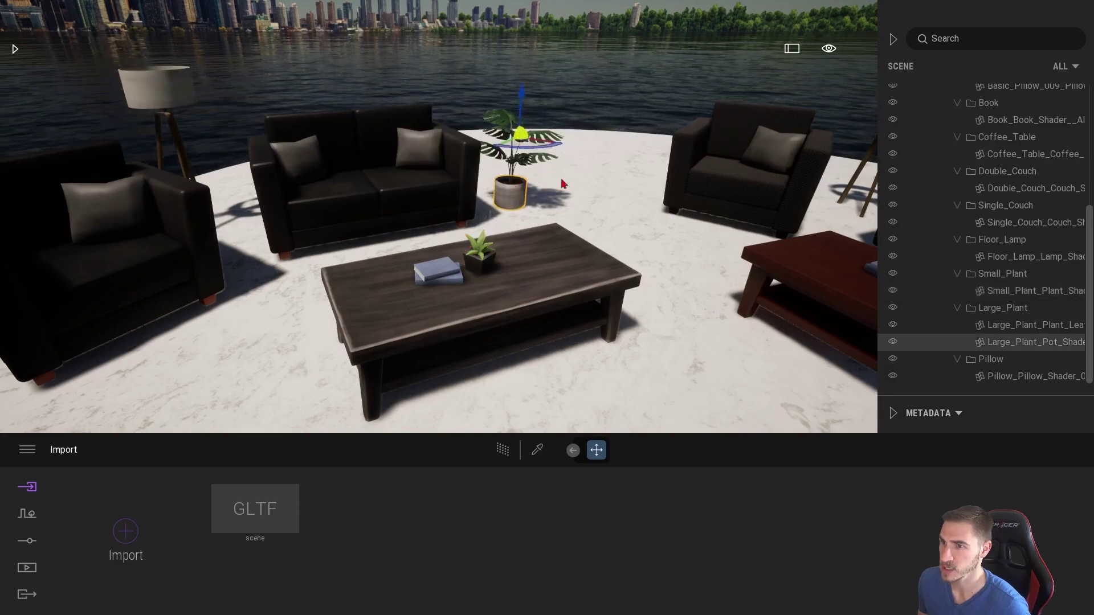
pyautogui.moveTo(564, 184); pyautogui.dragTo(501, 222, button='right')
pyautogui.click(579, 317)
pyautogui.moveTo(809, 345); pyautogui.dragTo(855, 308, button='right')
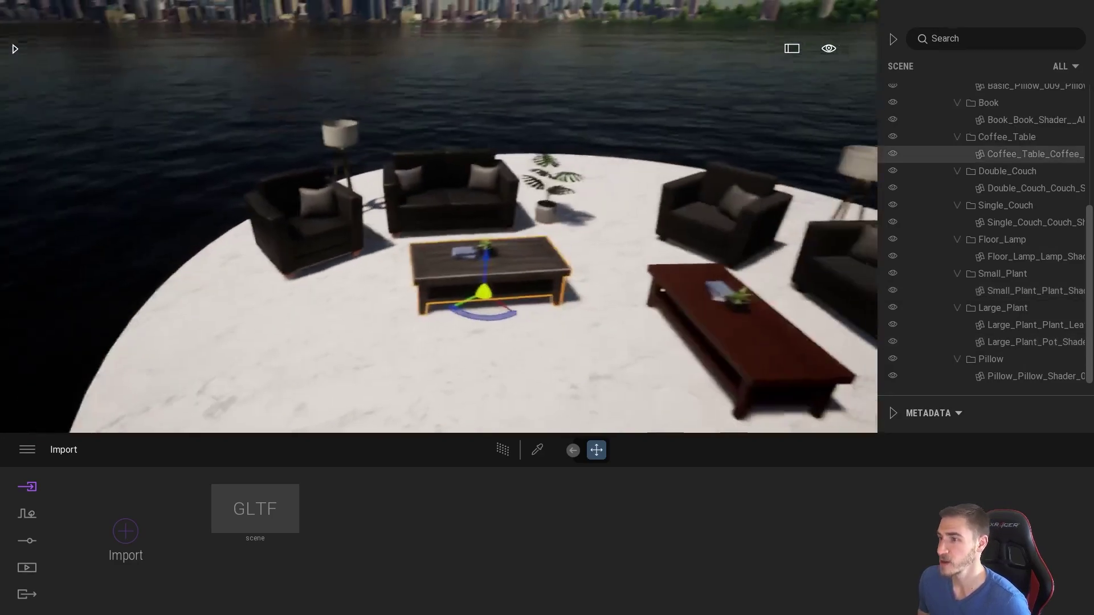
pyautogui.moveTo(490, 228); pyautogui.dragTo(513, 239, button='right')
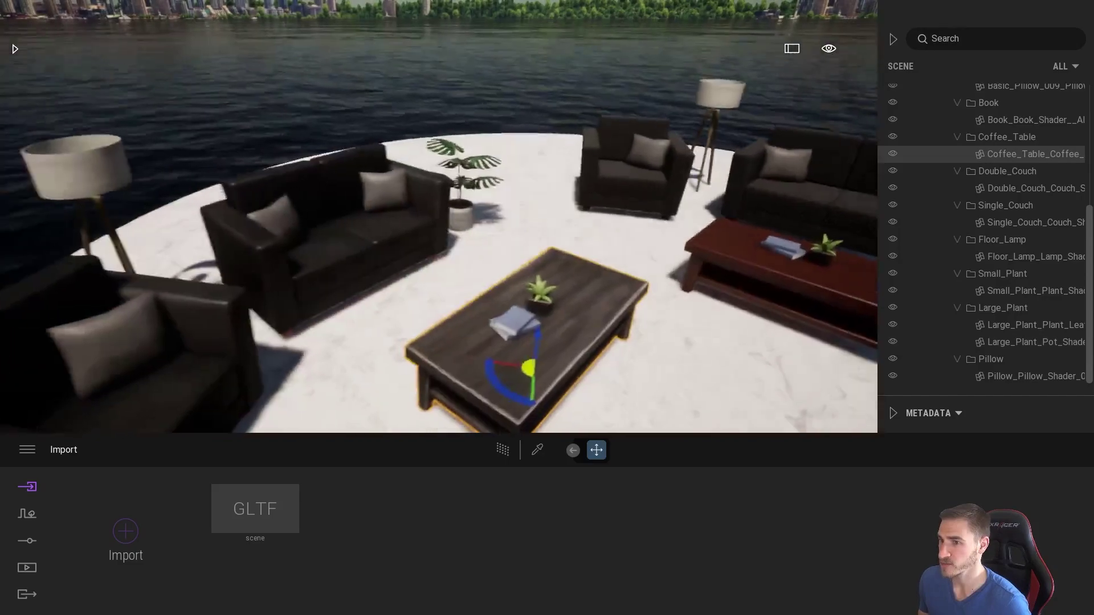
pyautogui.moveTo(399, 307); pyautogui.dragTo(445, 308, button='right')
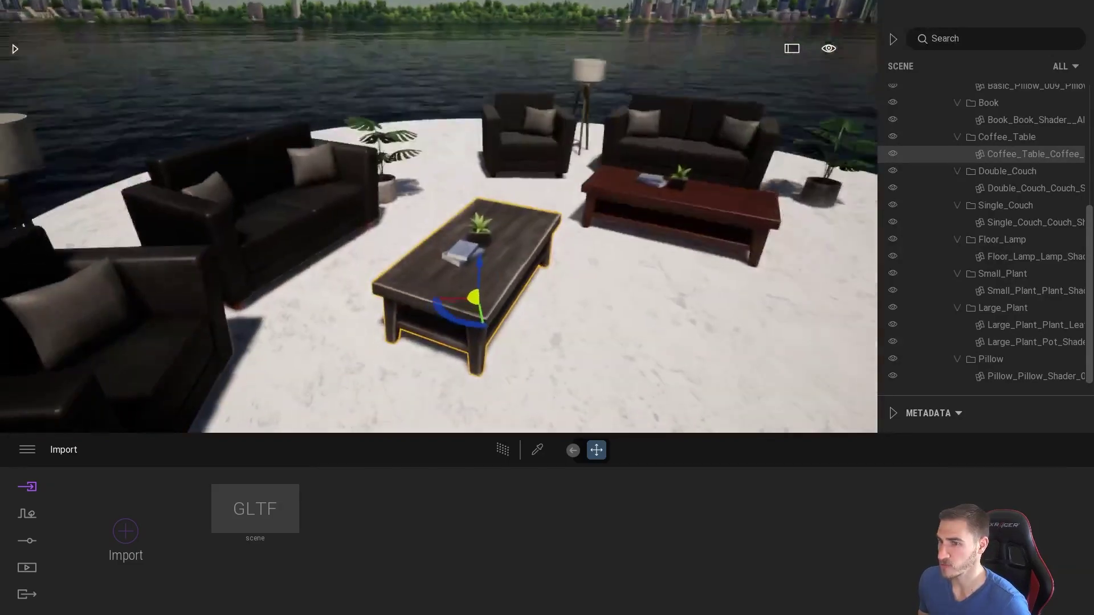
pyautogui.moveTo(387, 403); pyautogui.dragTo(376, 416, button='right')
pyautogui.click(386, 383)
pyautogui.click(463, 278)
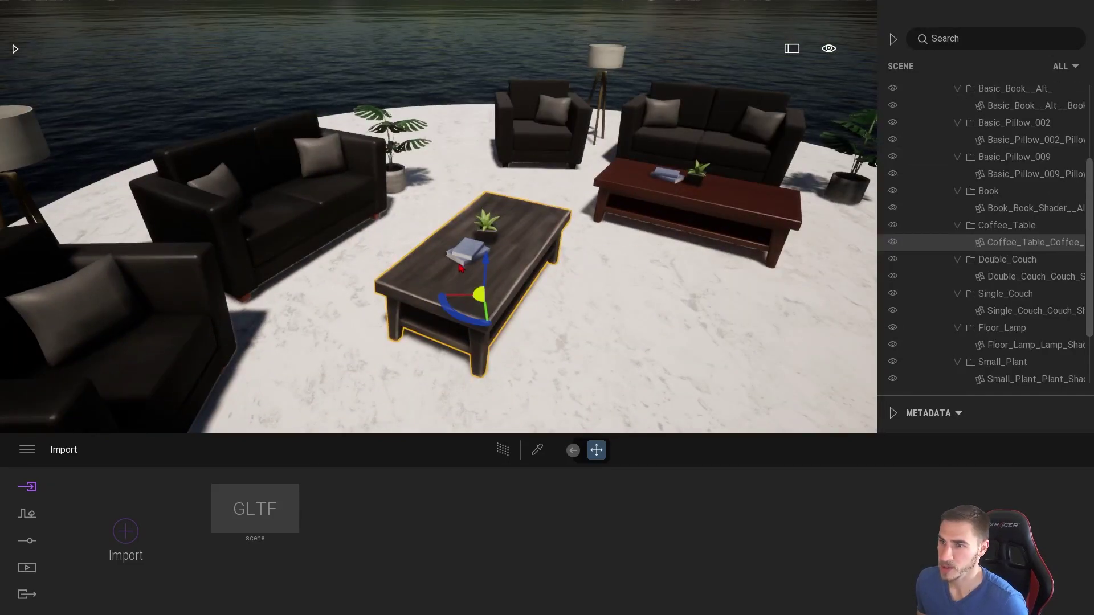
pyautogui.keyDown('ctrl'); pyautogui.click(462, 263); pyautogui.keyUp('ctrl')
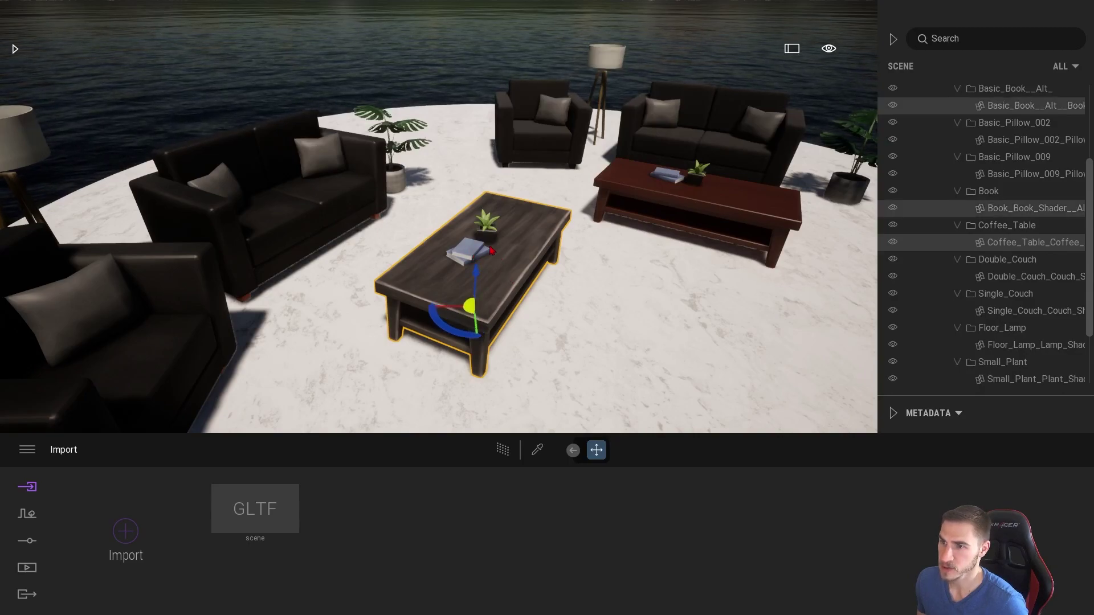
pyautogui.moveTo(449, 345); pyautogui.dragTo(464, 274)
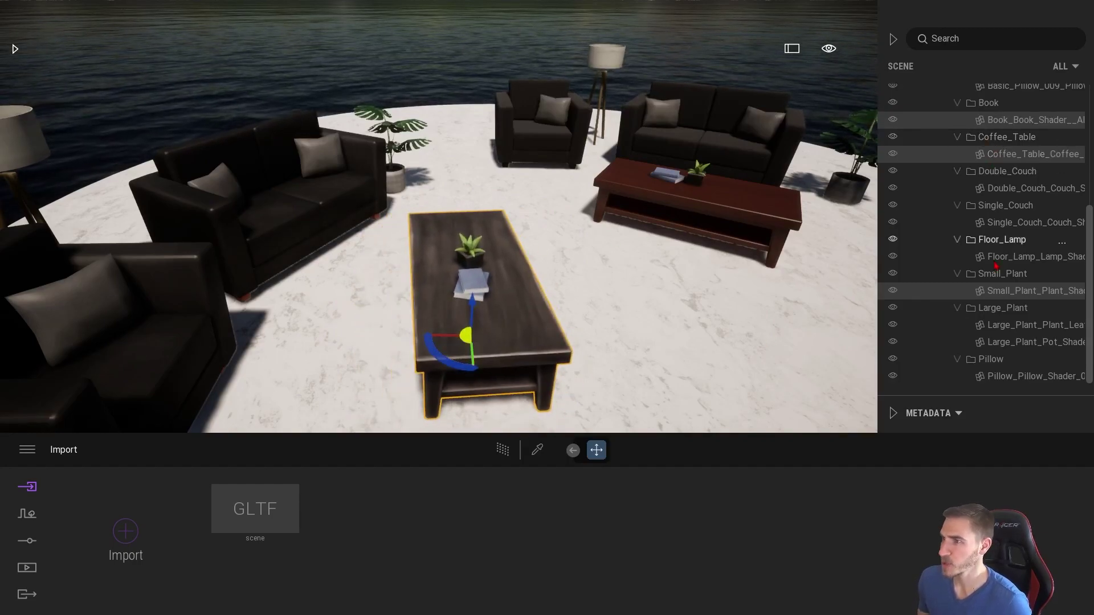
# - Hide the coffee table, book and plant, then slide the floor lamp sideways
pyautogui.click(895, 121)
pyautogui.moveTo(537, 265); pyautogui.dragTo(453, 233, button='right')
pyautogui.moveTo(633, 228); pyautogui.dragTo(638, 183, button='right')
pyautogui.click(559, 180)
pyautogui.press('a')
pyautogui.press('d')
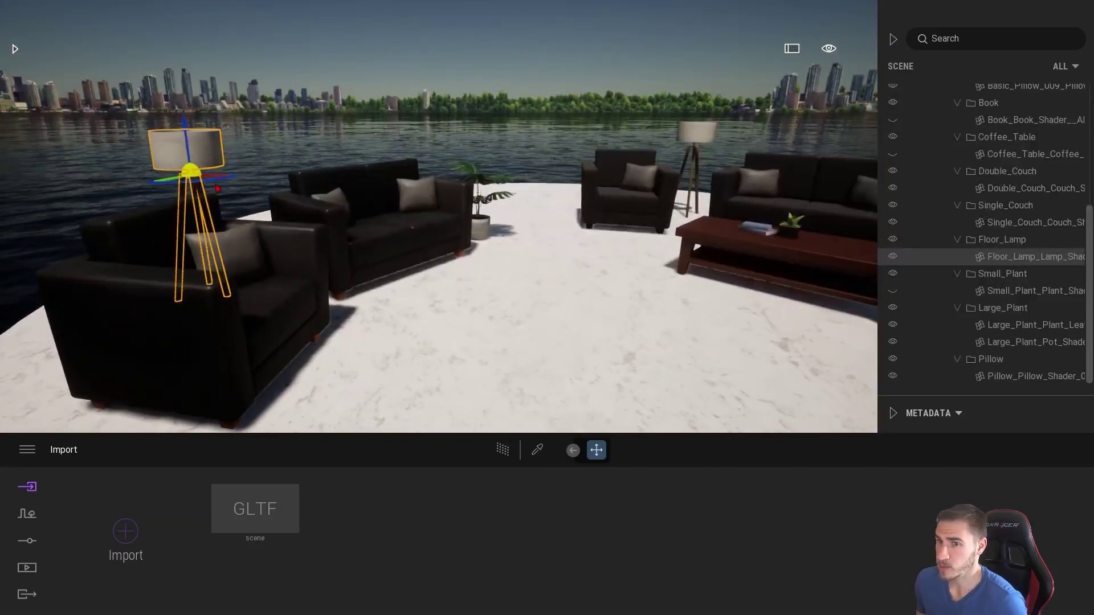
pyautogui.moveTo(230, 182); pyautogui.dragTo(252, 185)
pyautogui.moveTo(252, 184); pyautogui.dragTo(191, 228, button='right')
# - Tilt the armchair pillow to -60 degrees, undoing a stray move onto the floor
pyautogui.press('w')
pyautogui.press('s')
pyautogui.click(324, 235)
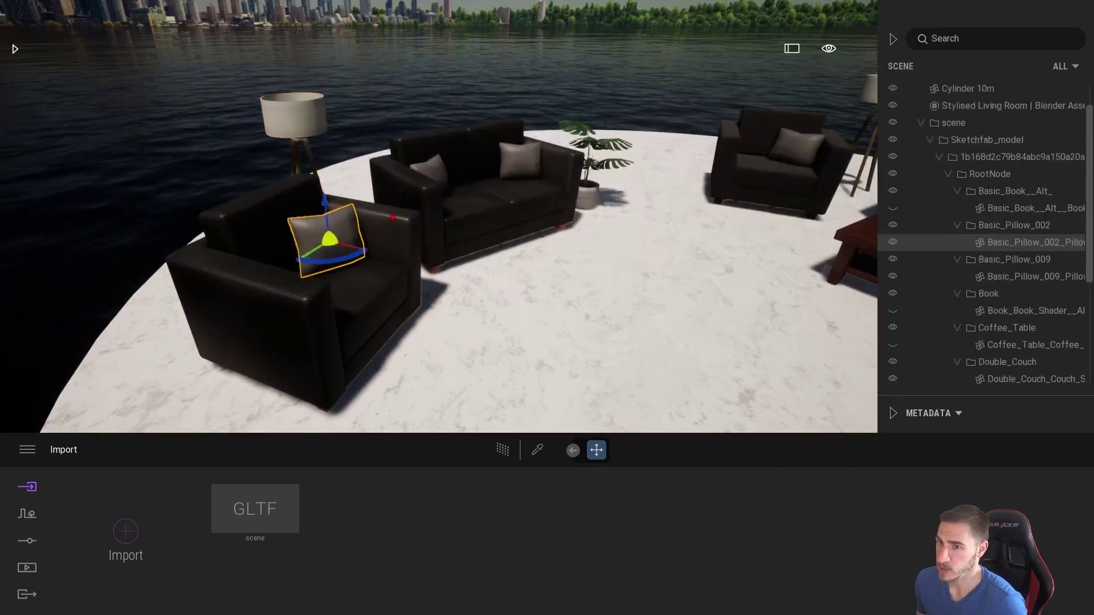
pyautogui.moveTo(324, 235); pyautogui.dragTo(268, 250, button='right')
pyautogui.press('d')
pyautogui.press('w')
pyautogui.moveTo(442, 196); pyautogui.dragTo(368, 197)
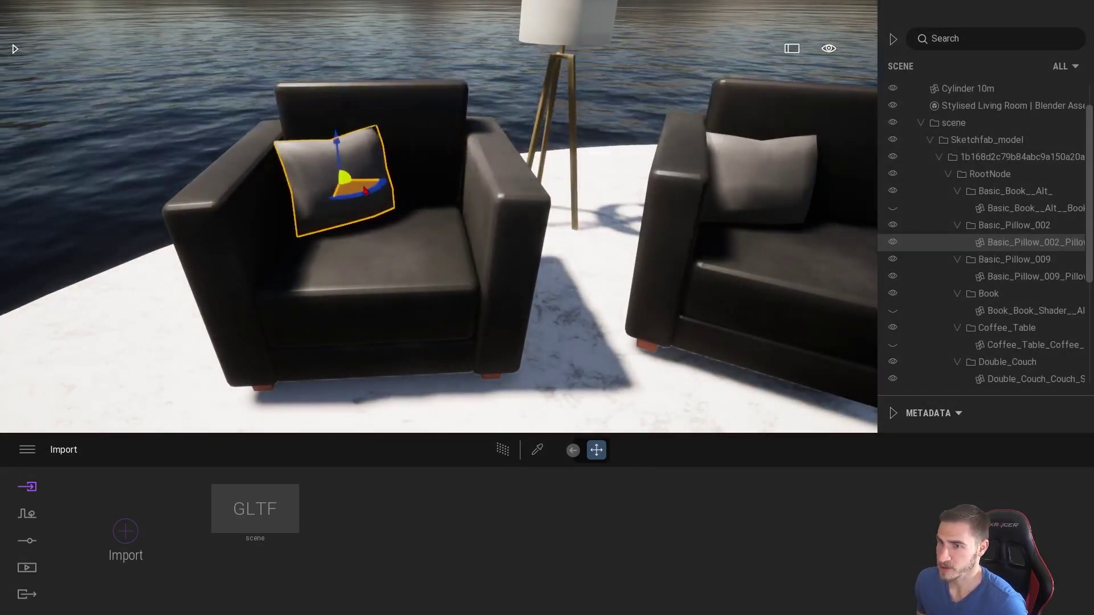
pyautogui.moveTo(392, 249); pyautogui.dragTo(433, 243, button='right')
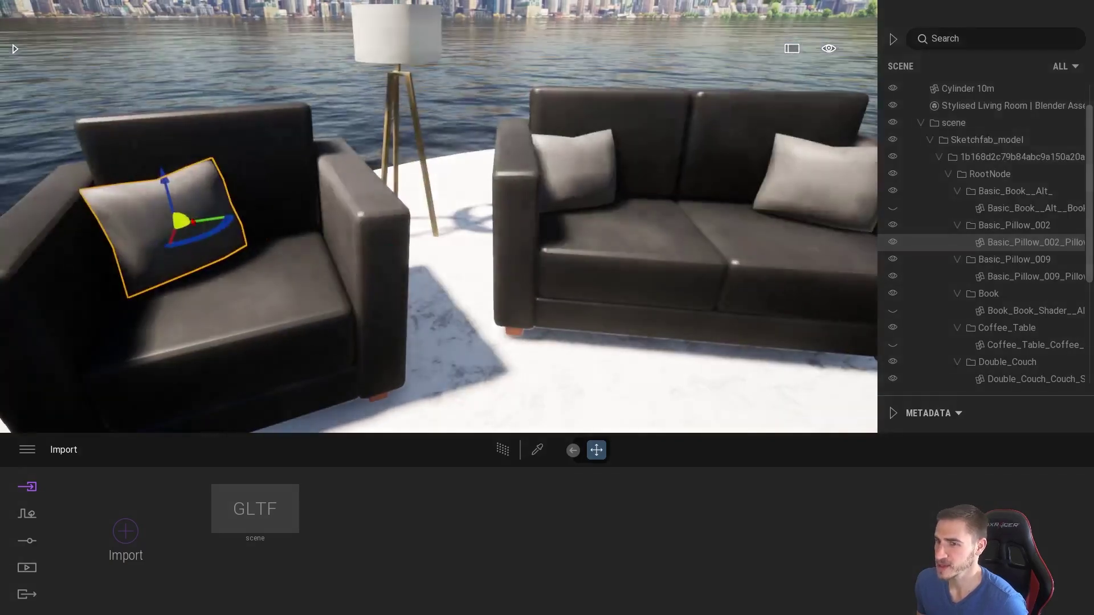
pyautogui.moveTo(180, 221); pyautogui.dragTo(600, 415)
pyautogui.press('s')
pyautogui.moveTo(620, 360); pyautogui.dragTo(629, 316, button='right')
pyautogui.hotkey('ctrl', 'z')
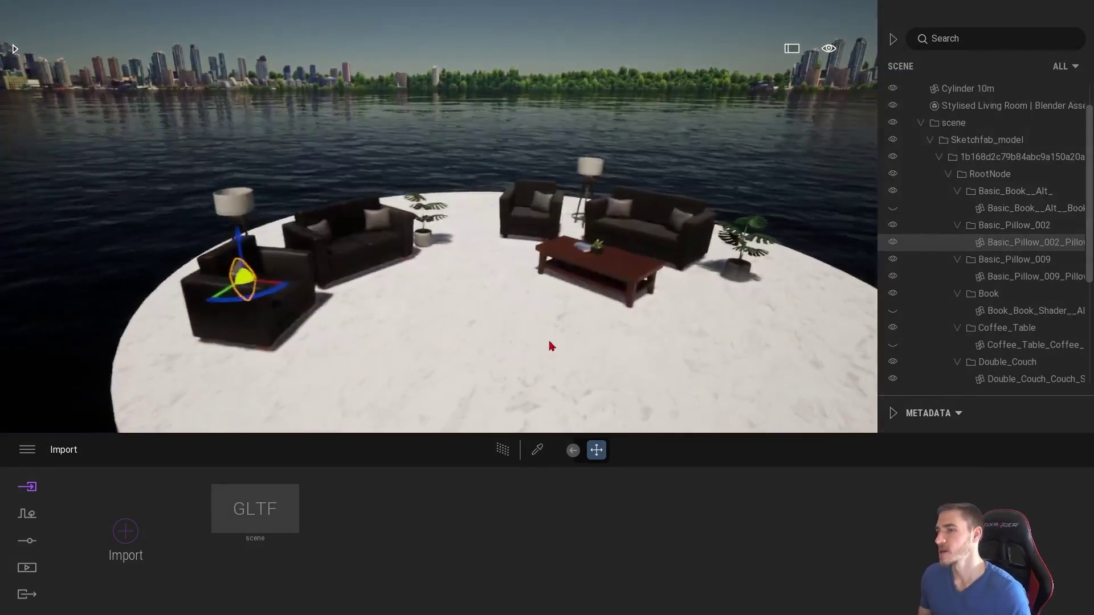
pyautogui.scroll(5, 547, 342)
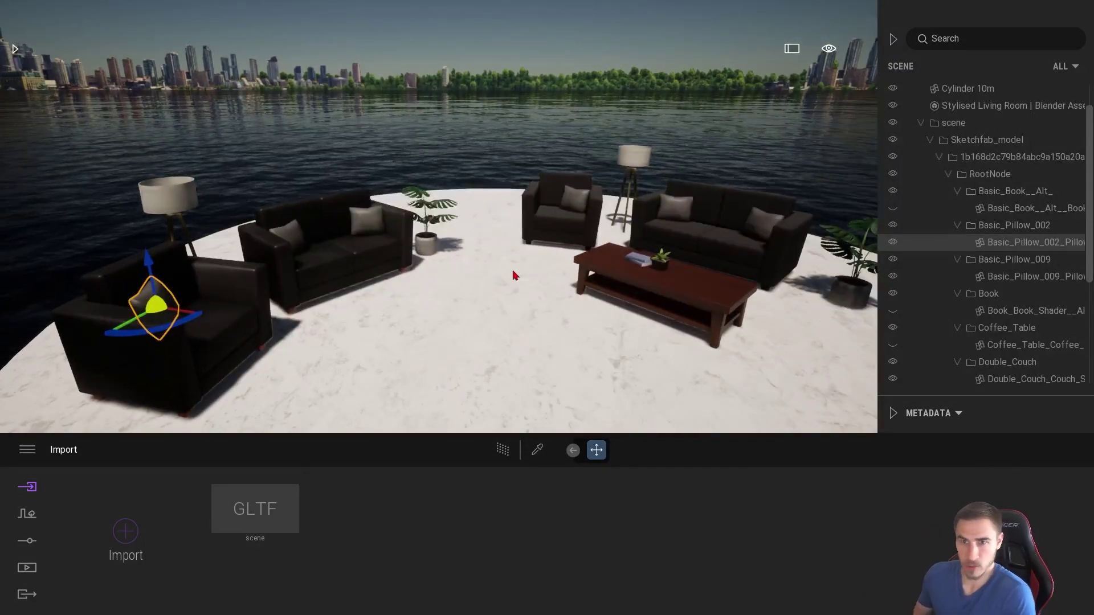
# - Show the Sketchfab library's Couch results, previewing Leather couch, Old Diner Couch and Sofa Leather
pyautogui.click(16, 49)
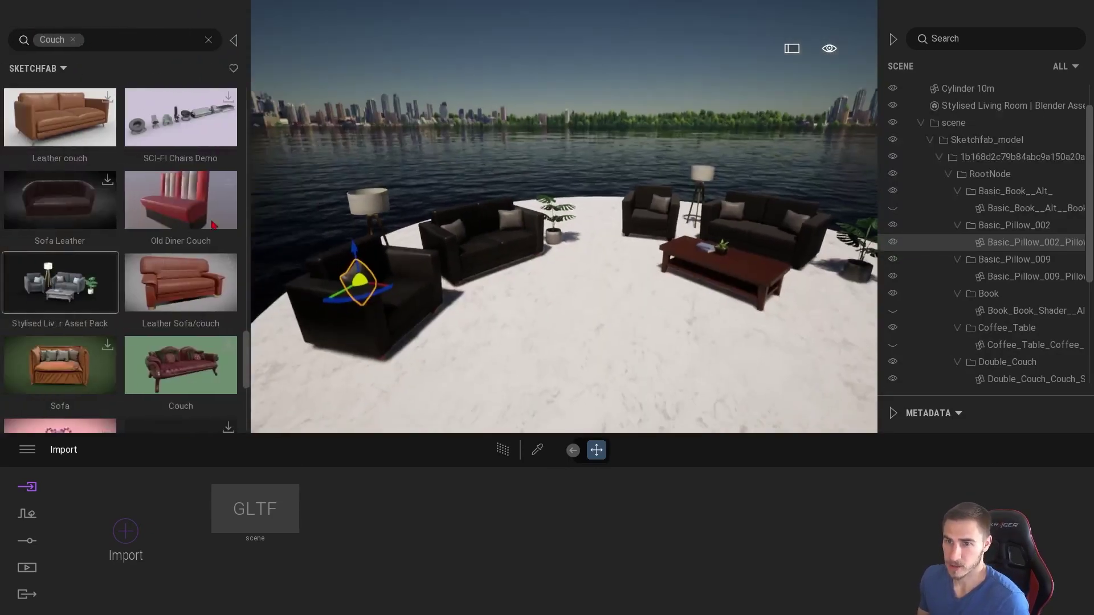
pyautogui.moveTo(147, 198)
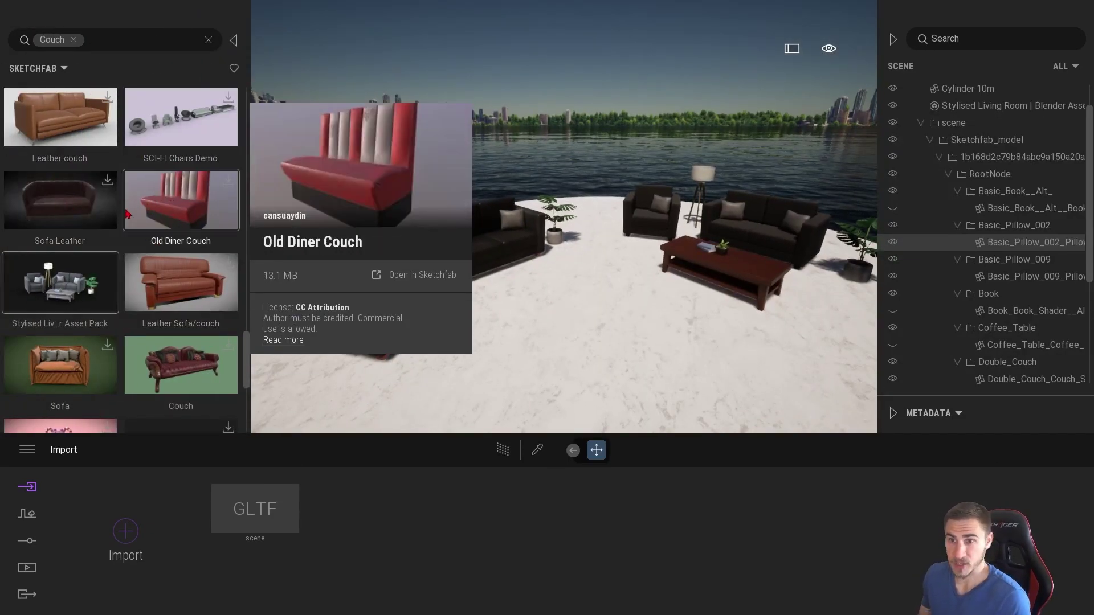
pyautogui.moveTo(145, 357)
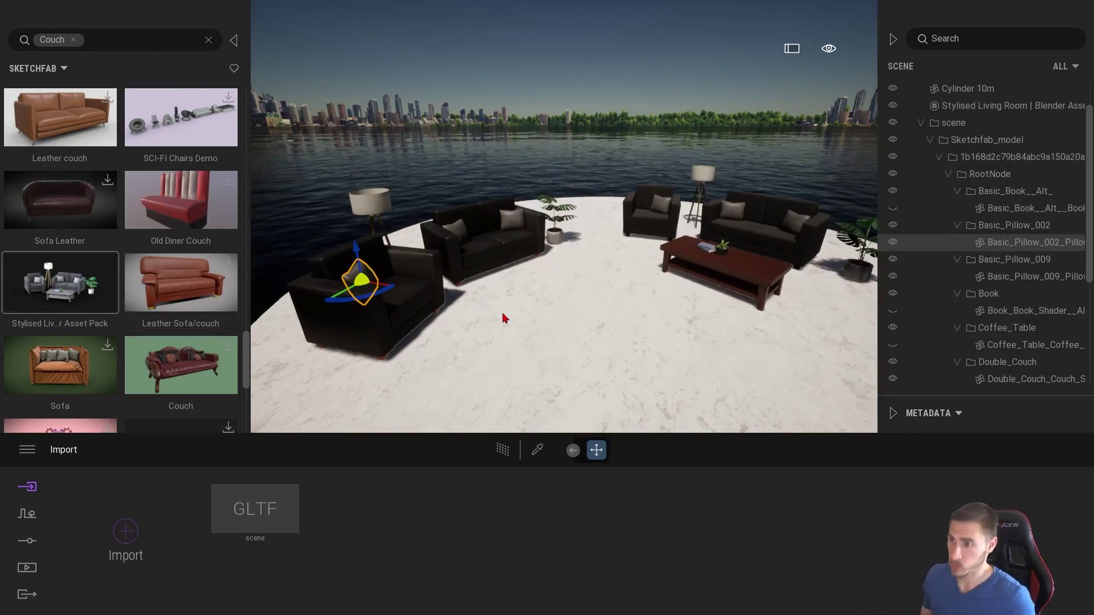
# - Sample the red table's Mahogany 03 G material with the eyedropper
pyautogui.moveTo(650, 253); pyautogui.dragTo(661, 252, button='right')
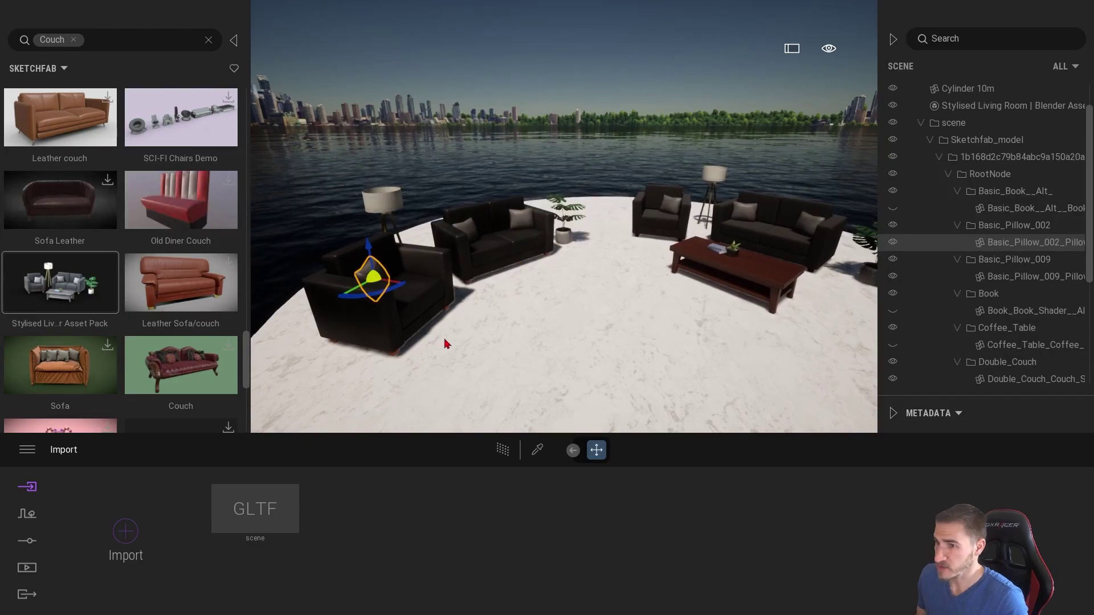
pyautogui.press('w')
pyautogui.click(536, 450)
pyautogui.press('w')
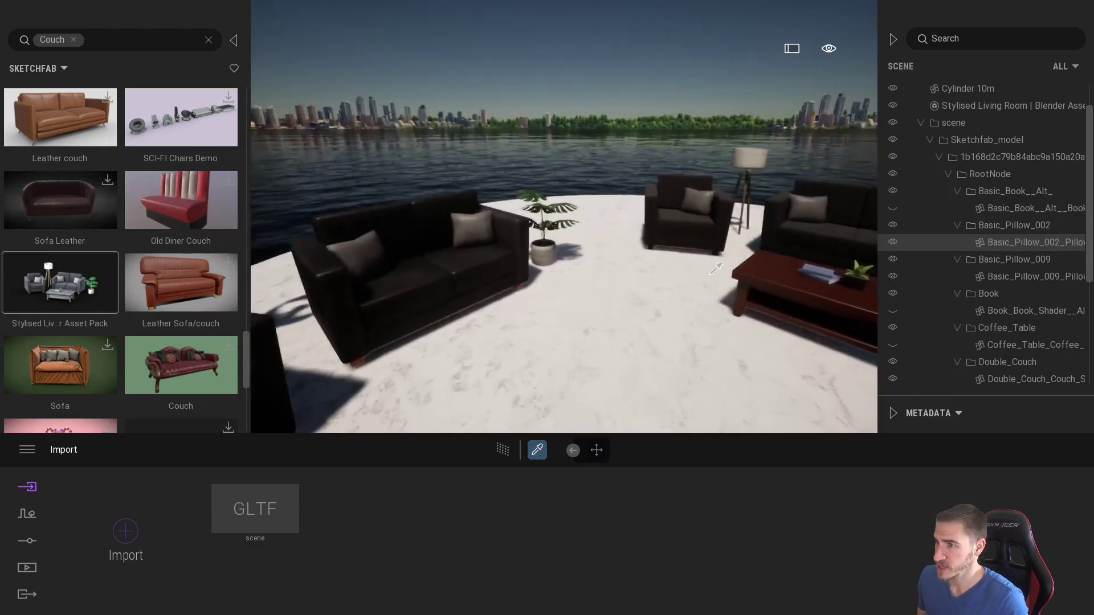
pyautogui.moveTo(608, 316); pyautogui.dragTo(499, 365, button='right')
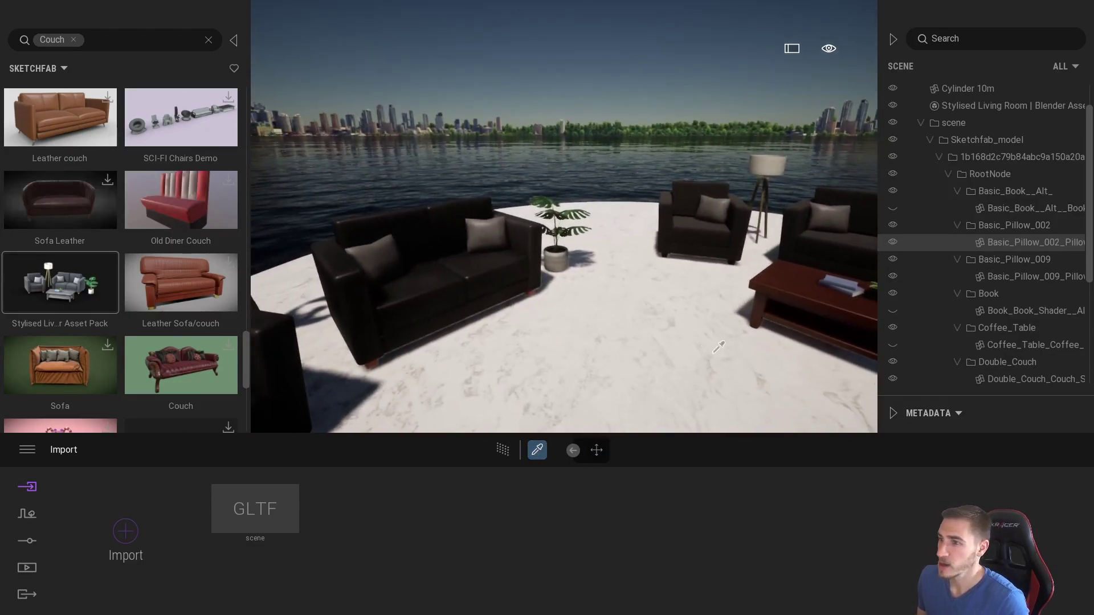
pyautogui.click(785, 295)
# - Apply the Mahogany 03 G material to the large plant's pot
pyautogui.press('s')
pyautogui.moveTo(564, 345); pyautogui.dragTo(428, 309, button='right')
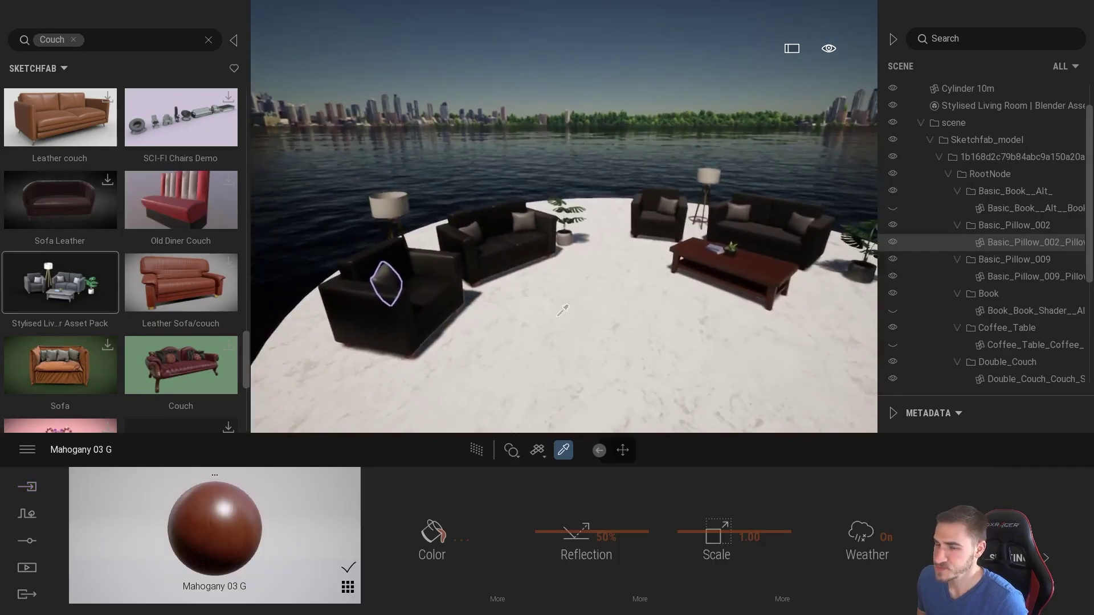
pyautogui.press('w')
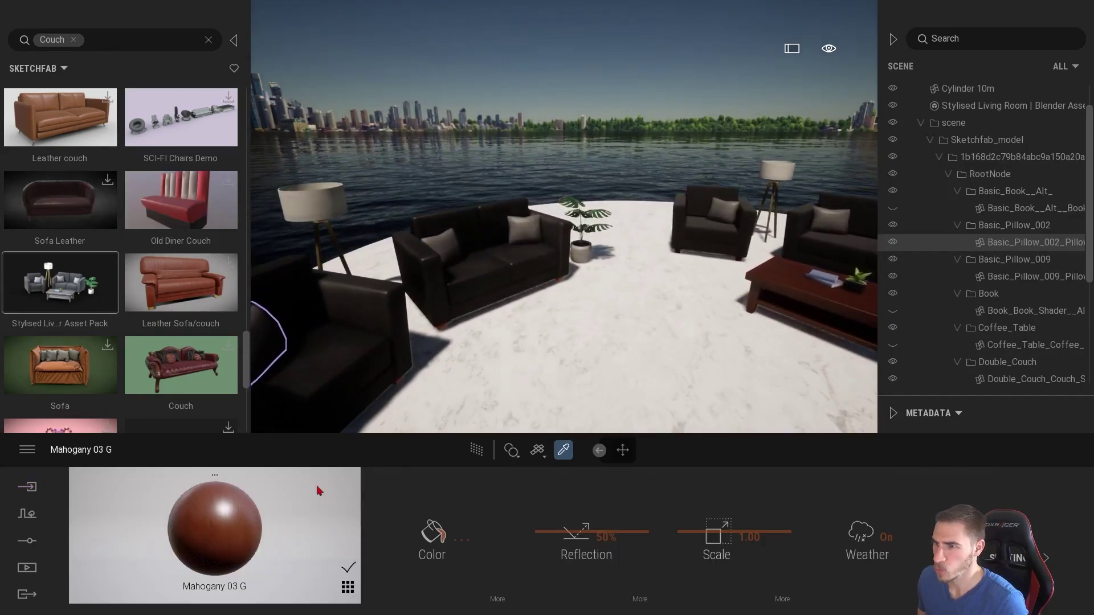
pyautogui.press('w')
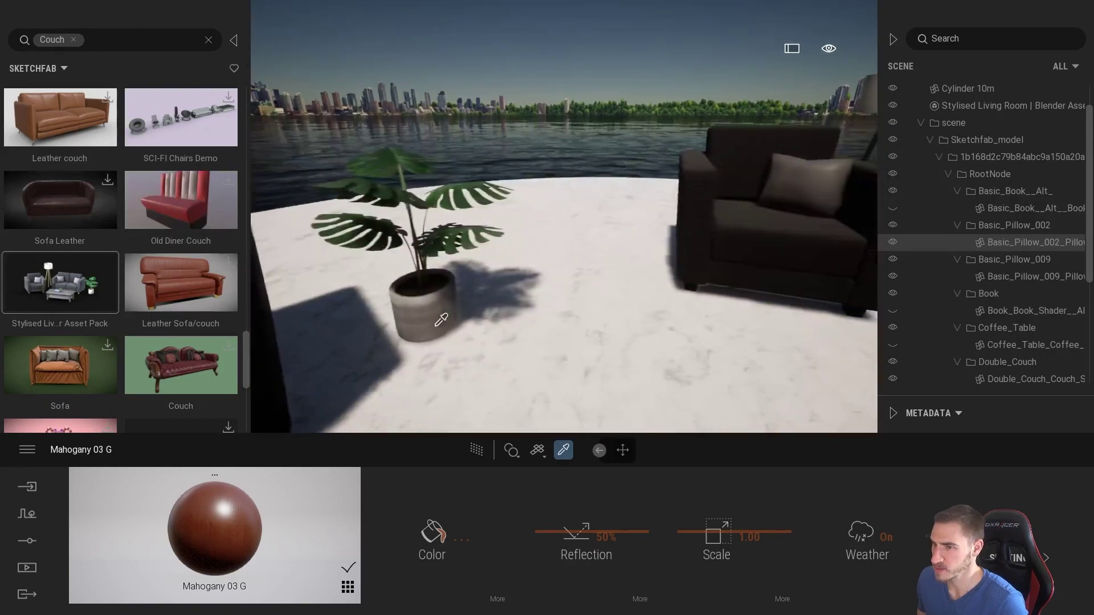
pyautogui.moveTo(470, 332); pyautogui.dragTo(428, 337, button='right')
pyautogui.moveTo(229, 546); pyautogui.dragTo(455, 299)
pyautogui.press('s')
pyautogui.moveTo(455, 299); pyautogui.dragTo(268, 297, button='right')
pyautogui.press('d')
pyautogui.press('w')
pyautogui.moveTo(564, 371); pyautogui.dragTo(484, 376, button='right')
pyautogui.press('s')
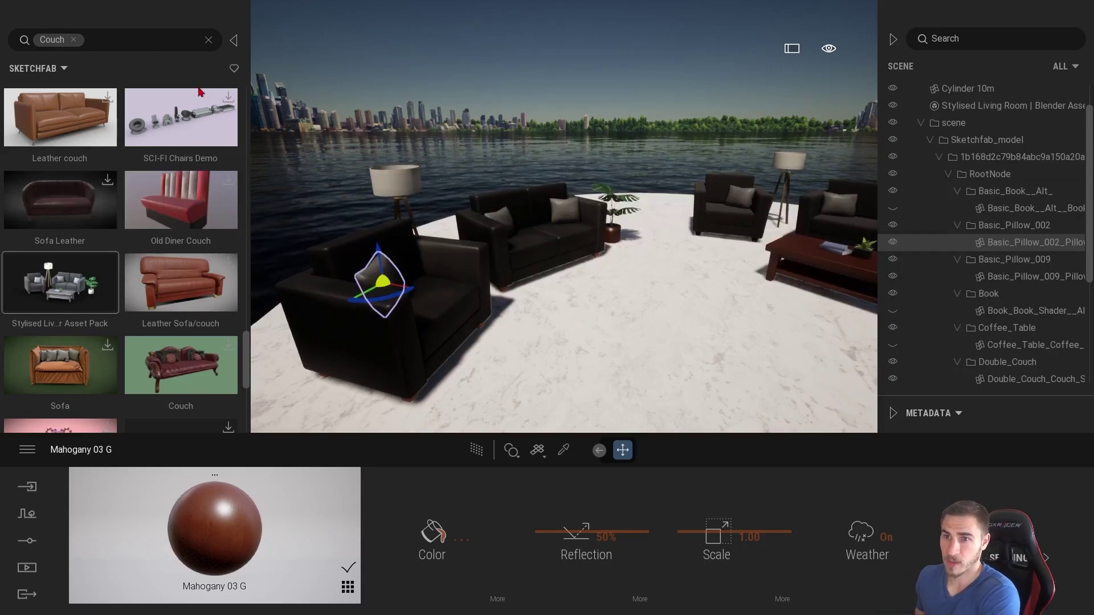
pyautogui.moveTo(180, 114)
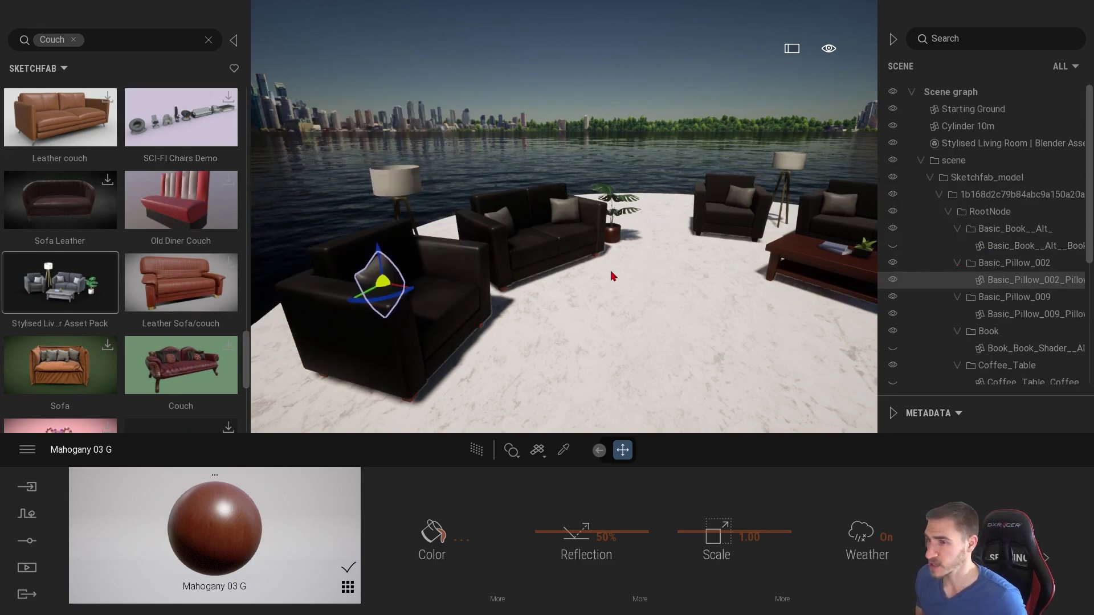
# - Copy the double couch and hide the rest of the living-room group
pyautogui.click(587, 254)
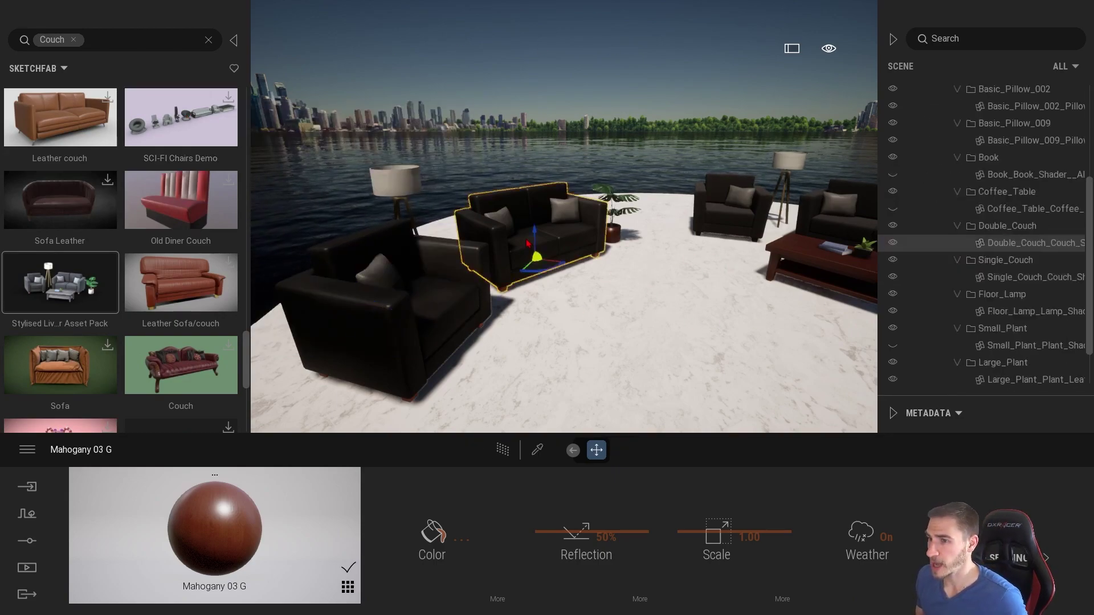
pyautogui.rightClick(1011, 247)
pyautogui.click(999, 326)
pyautogui.scroll(1, 1007, 245)
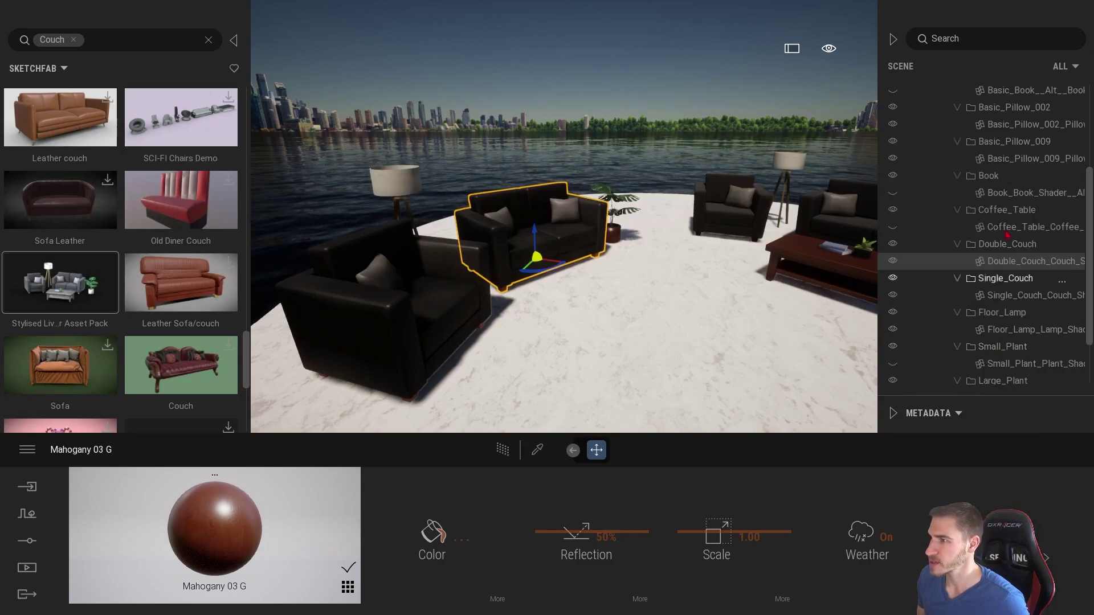
pyautogui.scroll(5, 1007, 234)
pyautogui.click(921, 161)
pyautogui.click(893, 161)
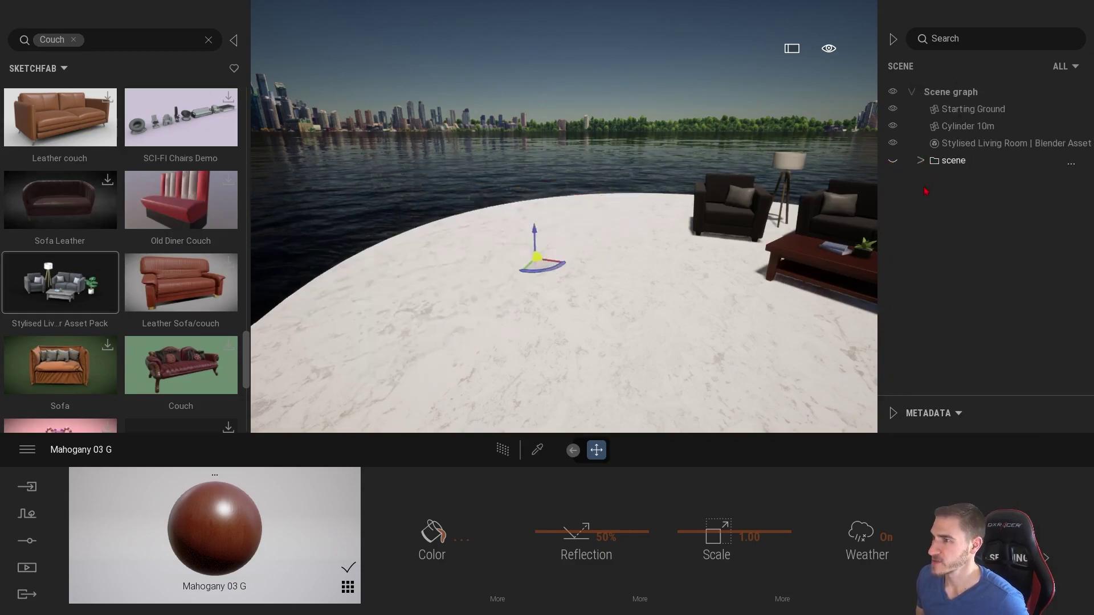
# - Paste the couch into the Scene graph as an independent copy and nudge it right
pyautogui.rightClick(950, 231)
pyautogui.click(925, 321)
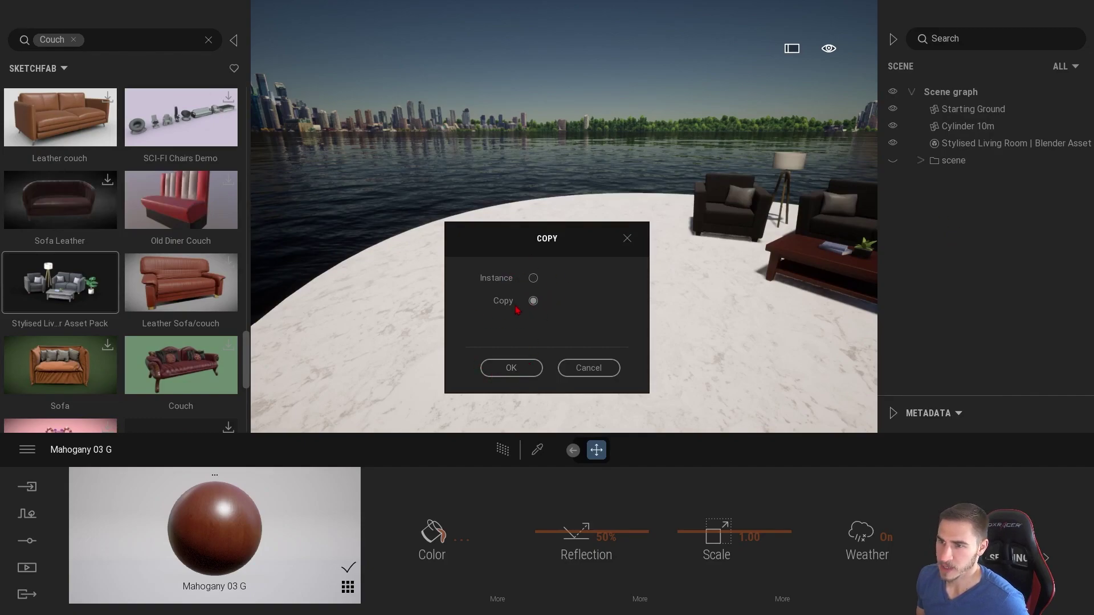
pyautogui.click(511, 367)
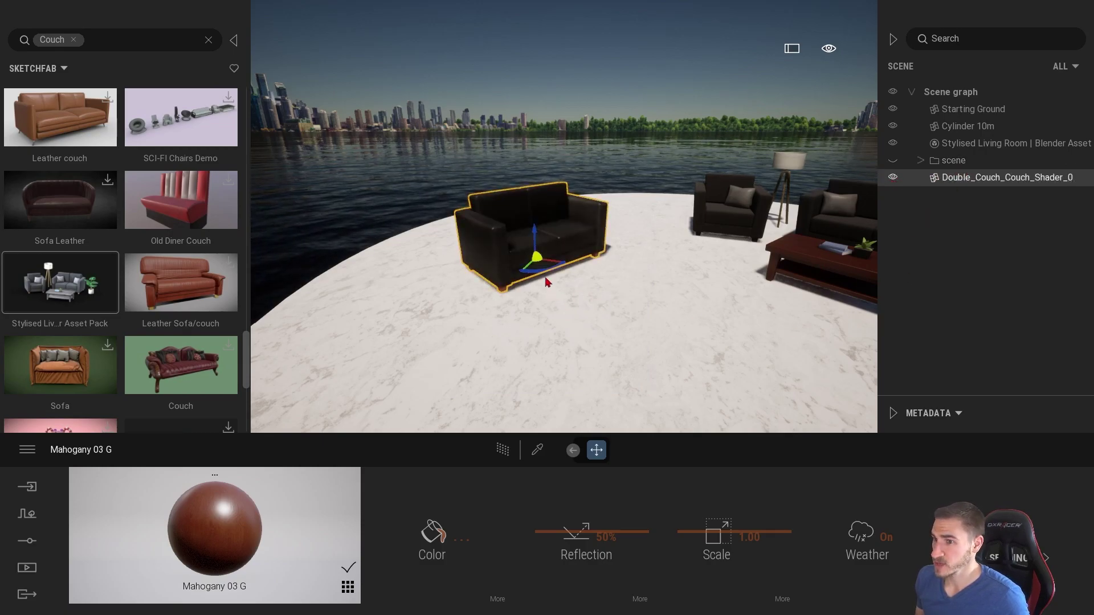
pyautogui.moveTo(542, 262)
pyautogui.mouseDown()
pyautogui.moveTo(591, 325)
pyautogui.moveTo(559, 259)
pyautogui.mouseUp()
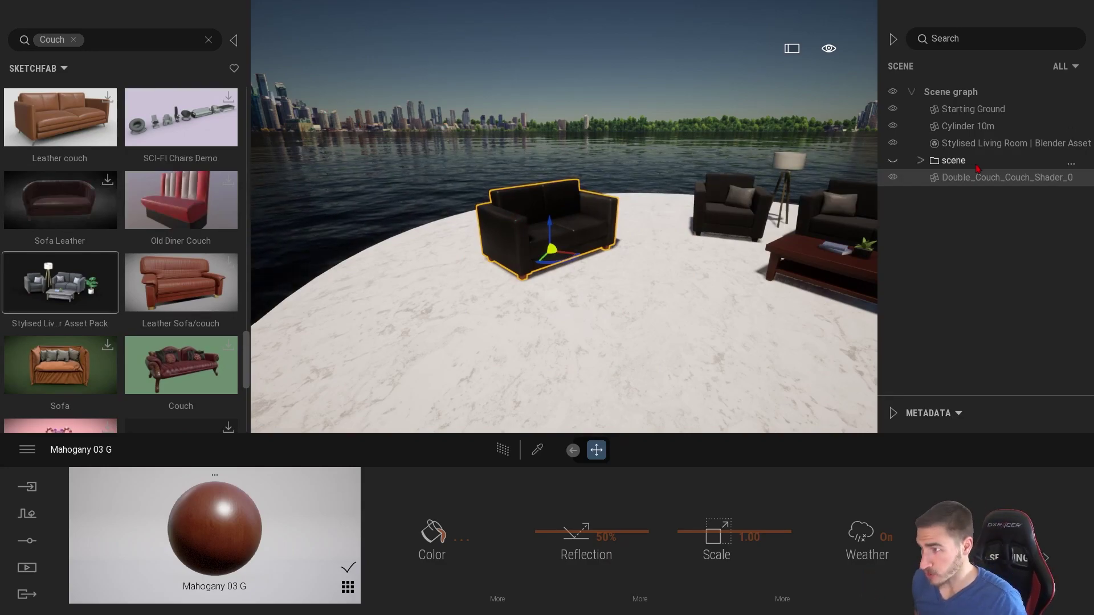
# - Add Double_Couch_Couch_Shader_0 to the user library and check it under User library
pyautogui.rightClick(935, 179)
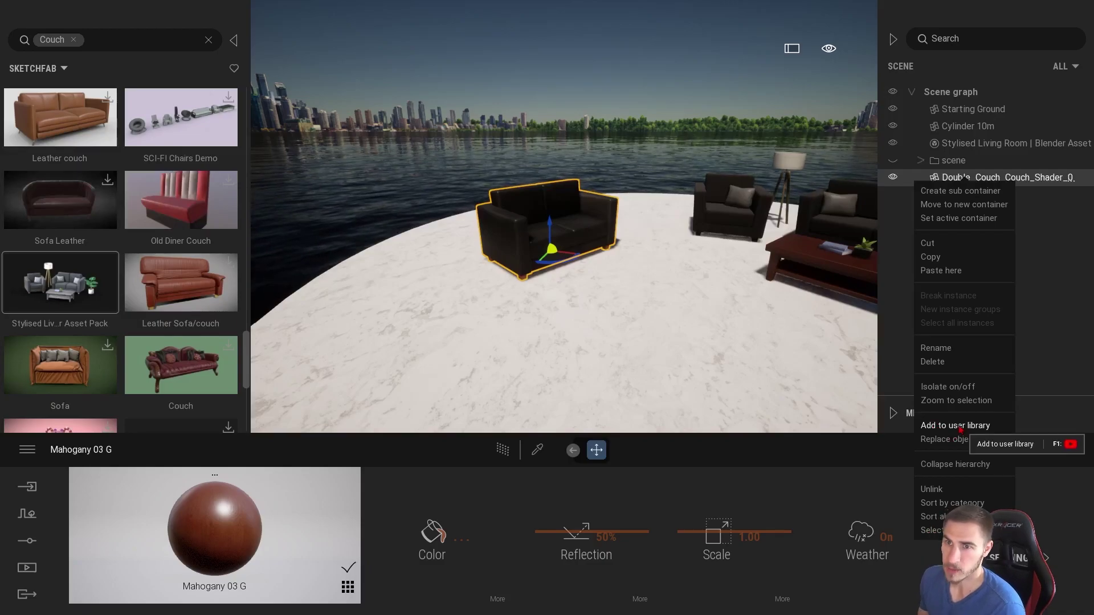
pyautogui.click(209, 40)
pyautogui.click(25, 72)
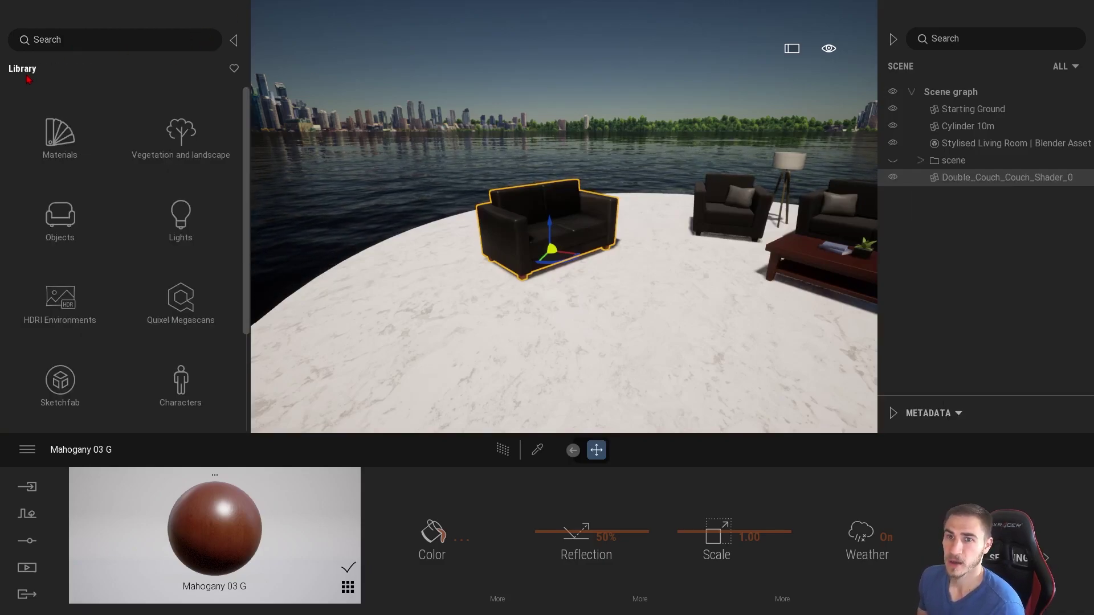
pyautogui.scroll(-2, 55, 337)
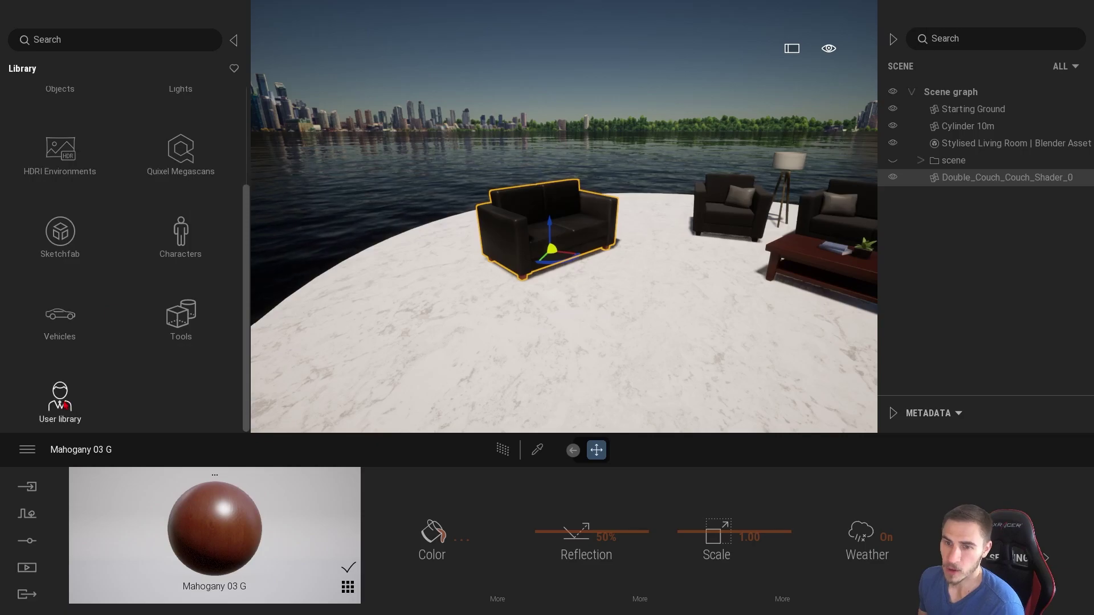
pyautogui.click(60, 402)
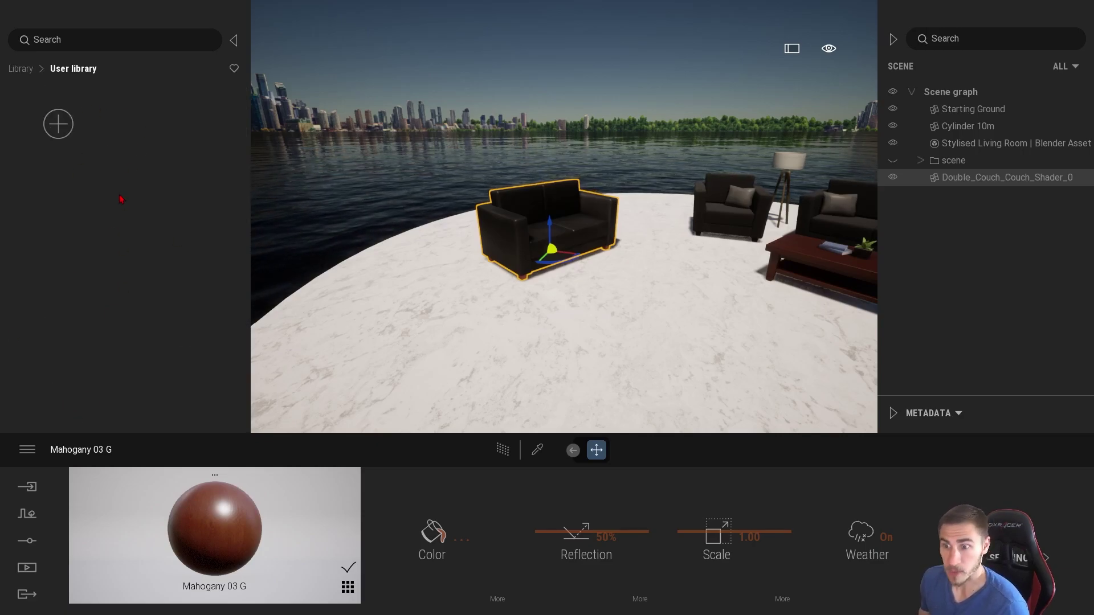
pyautogui.rightClick(1016, 177)
pyautogui.click(1001, 430)
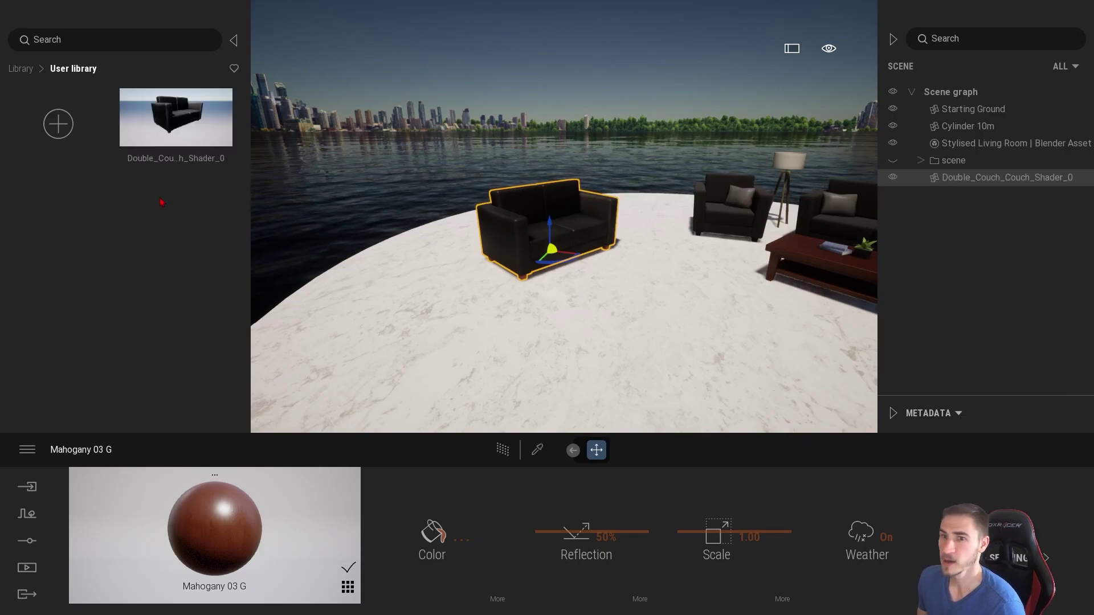
# - Place the saved double couch from the User library, delete the extra copy, and move the remaining one forward
pyautogui.moveTo(171, 120); pyautogui.dragTo(574, 330)
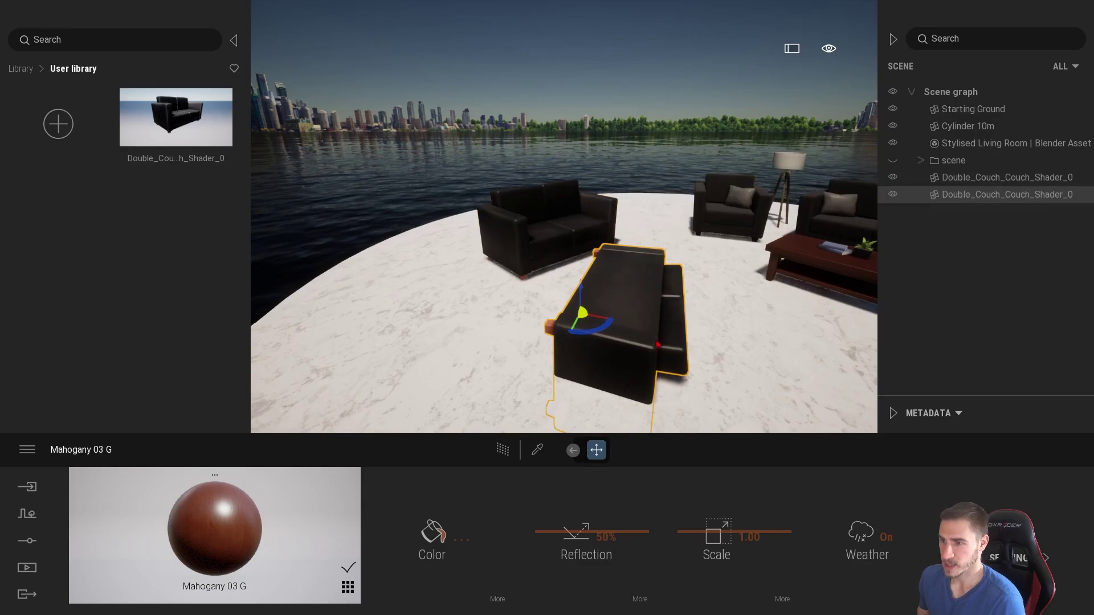
pyautogui.moveTo(651, 287); pyautogui.dragTo(483, 324)
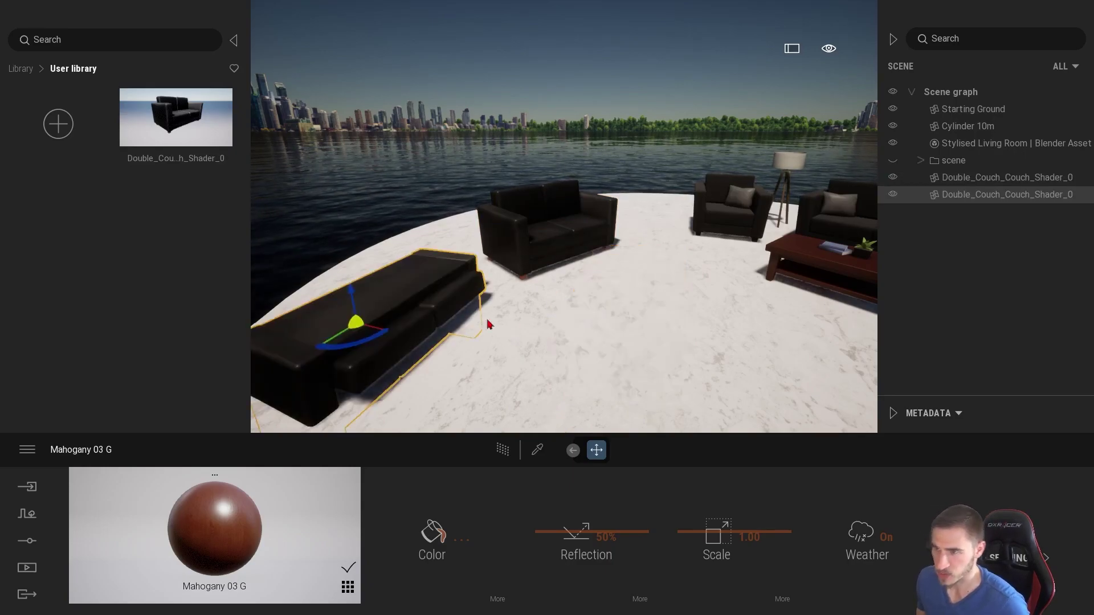
pyautogui.press('Delete')
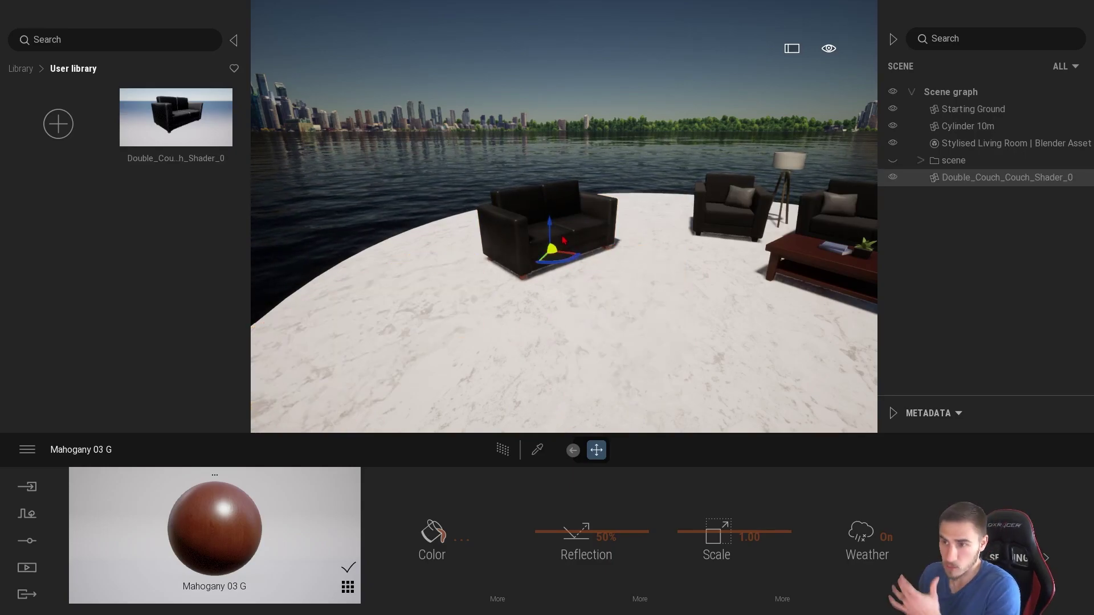
pyautogui.moveTo(560, 265); pyautogui.dragTo(568, 296)
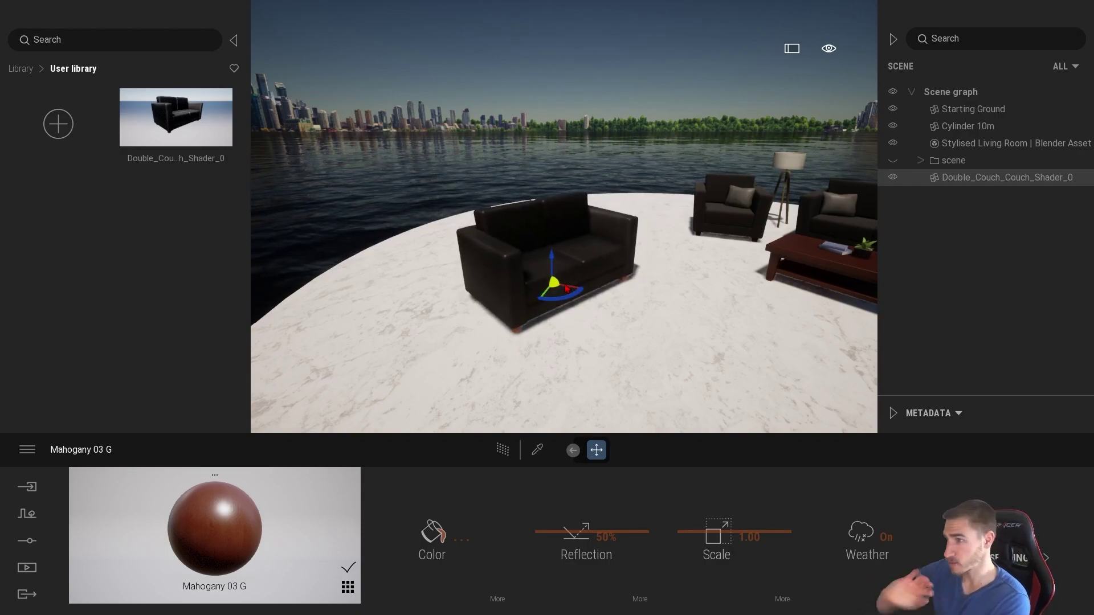
# - Toggle the living-room group's visibility, slide the double couch right, then delete it
pyautogui.click(921, 162)
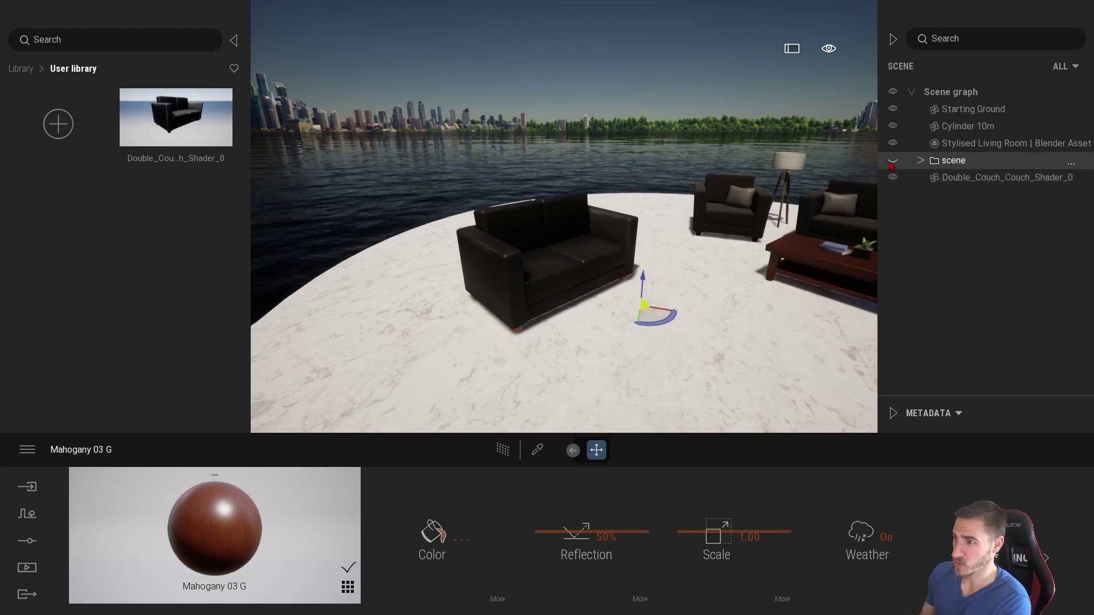
pyautogui.click(892, 164)
pyautogui.click(892, 165)
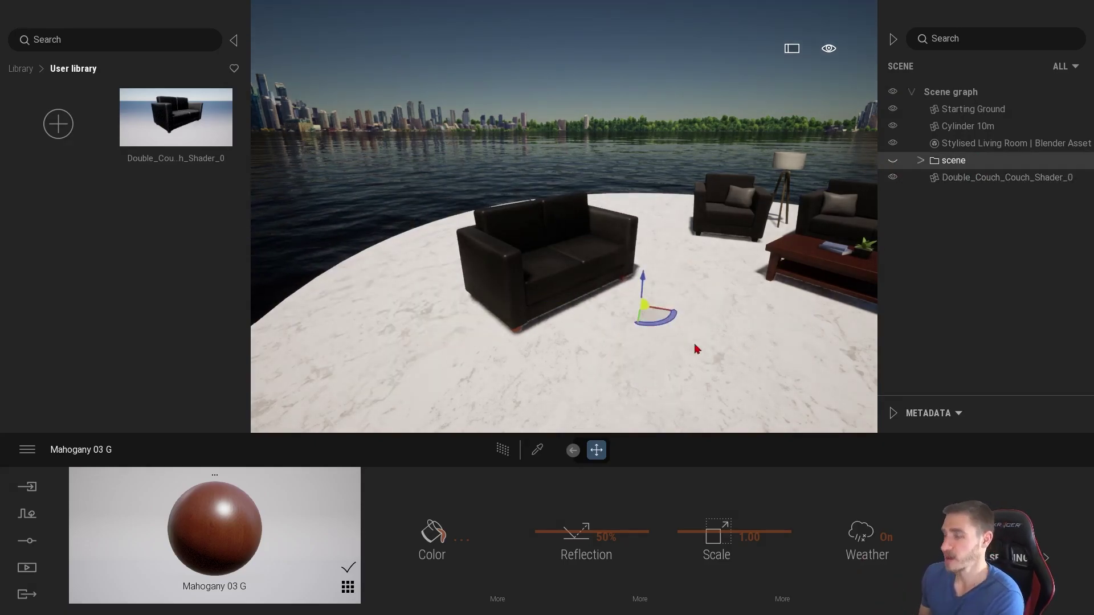
pyautogui.click(544, 296)
pyautogui.click(545, 296)
pyautogui.press('Escape')
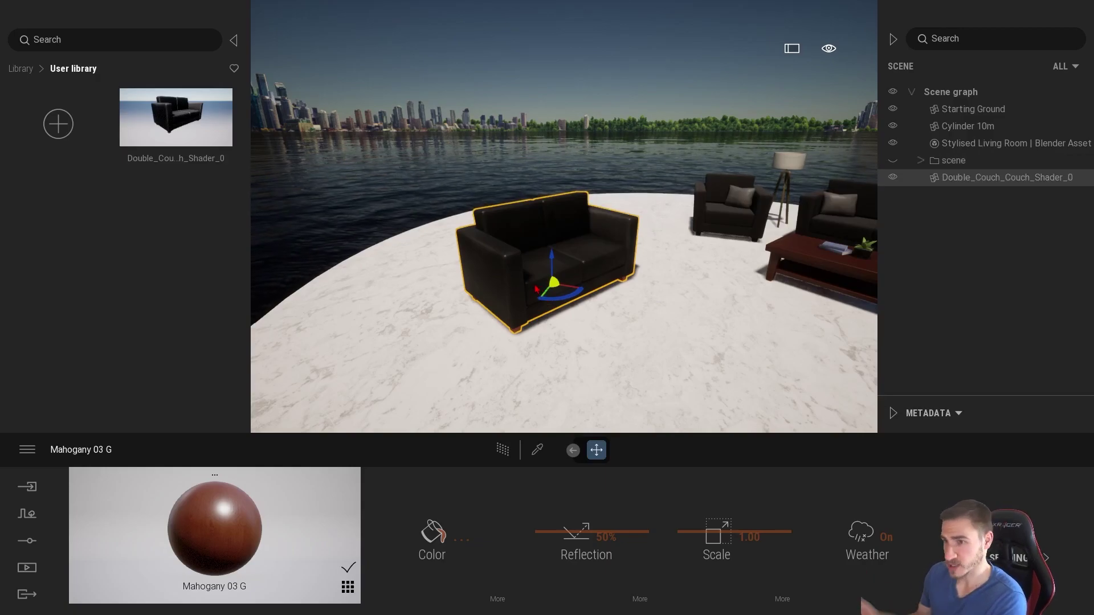
pyautogui.moveTo(558, 291); pyautogui.dragTo(576, 297)
pyautogui.click(564, 306)
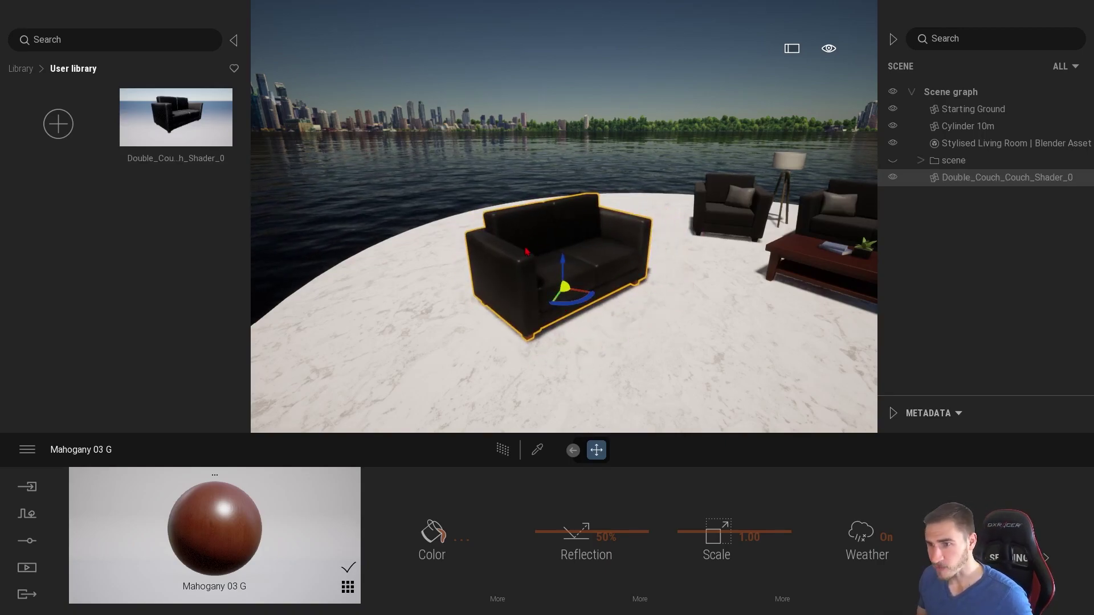
pyautogui.press('Delete')
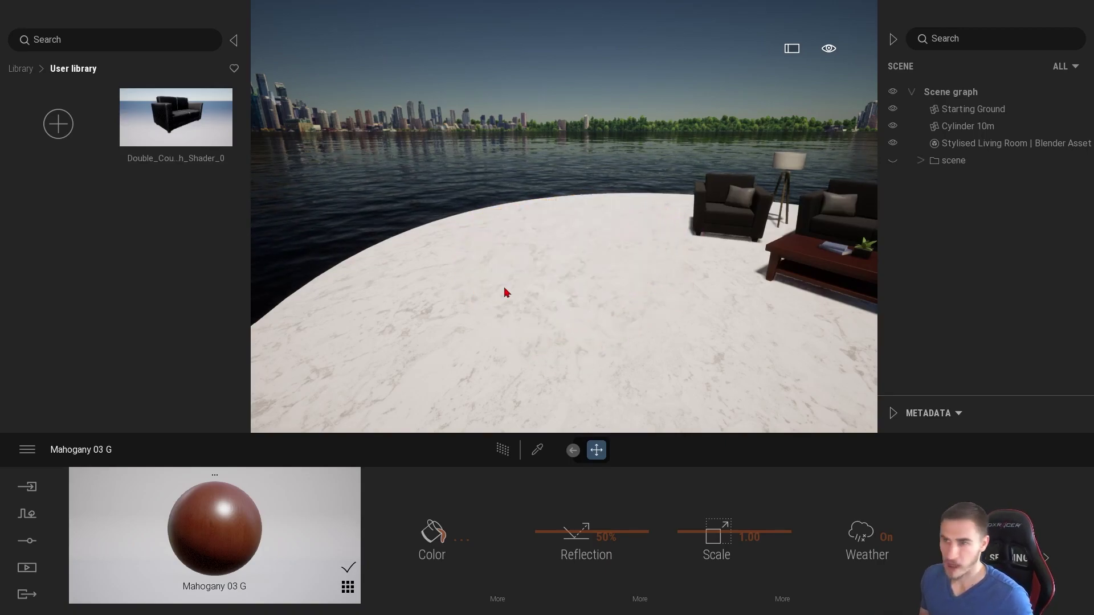
# - Return to Library, open the Sketchfab categories, and select the living-room furniture set
pyautogui.click(21, 68)
pyautogui.click(60, 382)
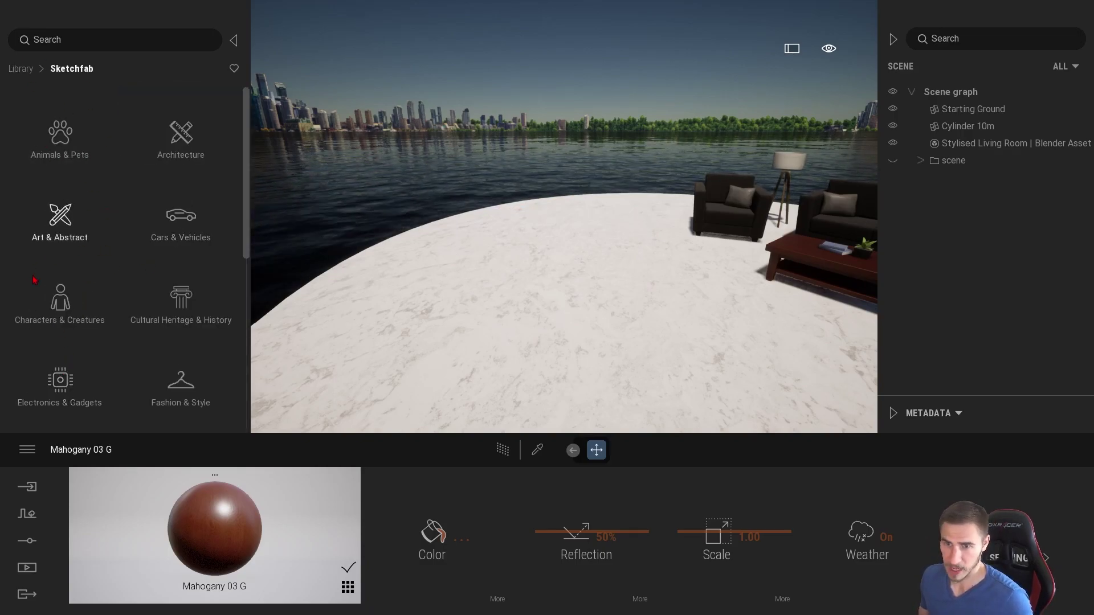
pyautogui.scroll(-5, 109, 249)
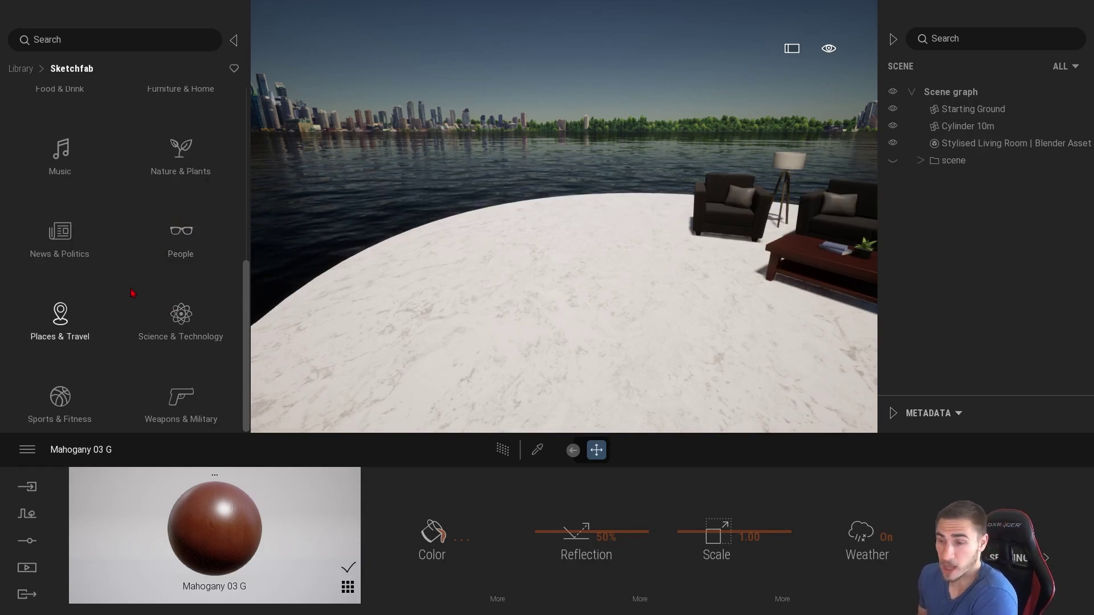
pyautogui.moveTo(508, 284); pyautogui.dragTo(520, 279, button='right')
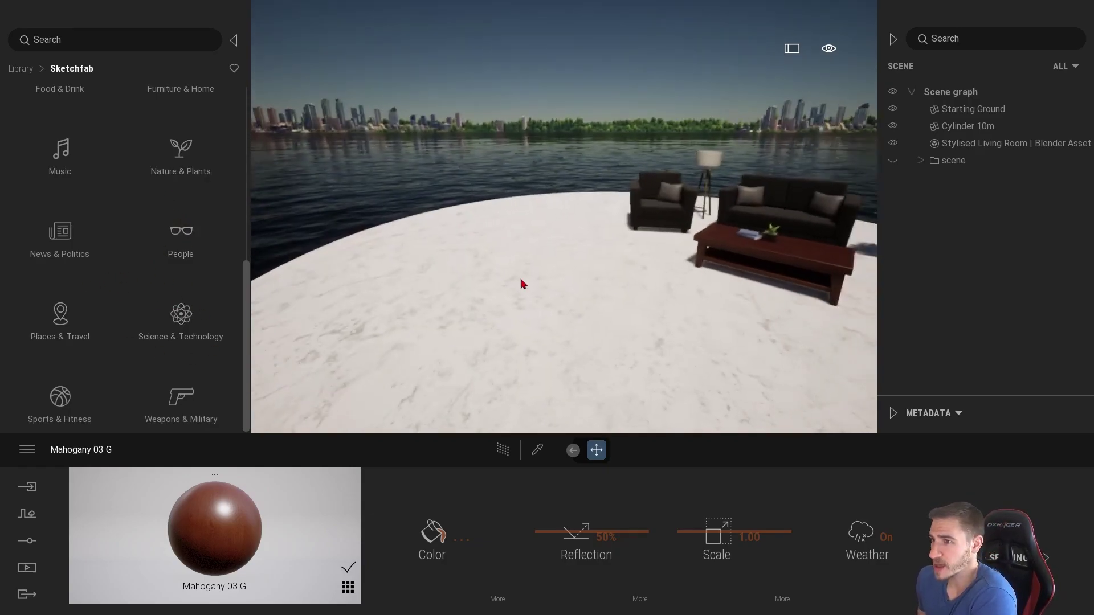
pyautogui.click(784, 229)
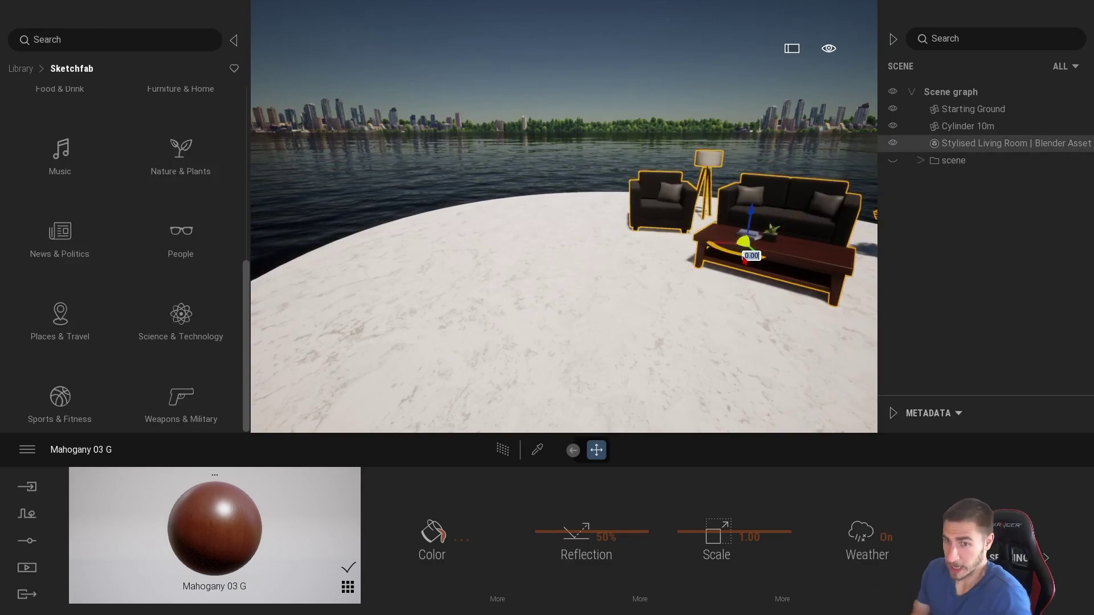